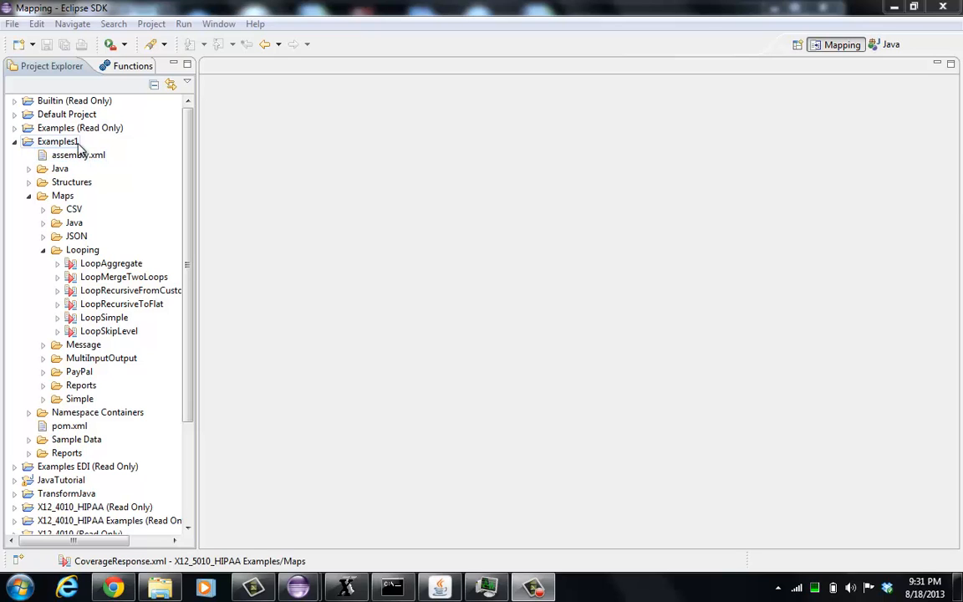
# - Read the Looping Expressions topic of the Talend Data Mapper help, including the Matching Loops section, and return to the workbench
pyautogui.click(255, 24)
pyautogui.click(284, 65)
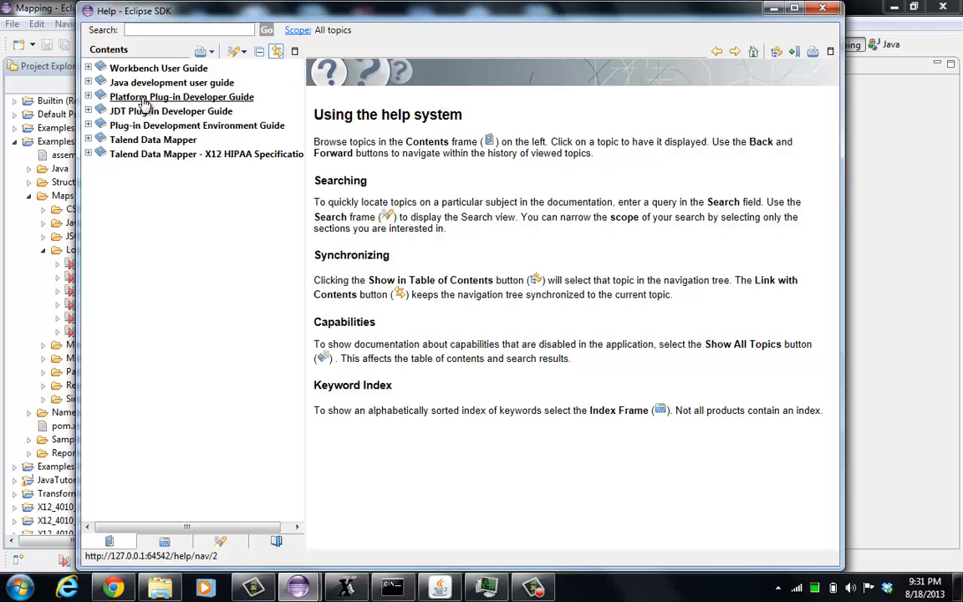
pyautogui.click(88, 140)
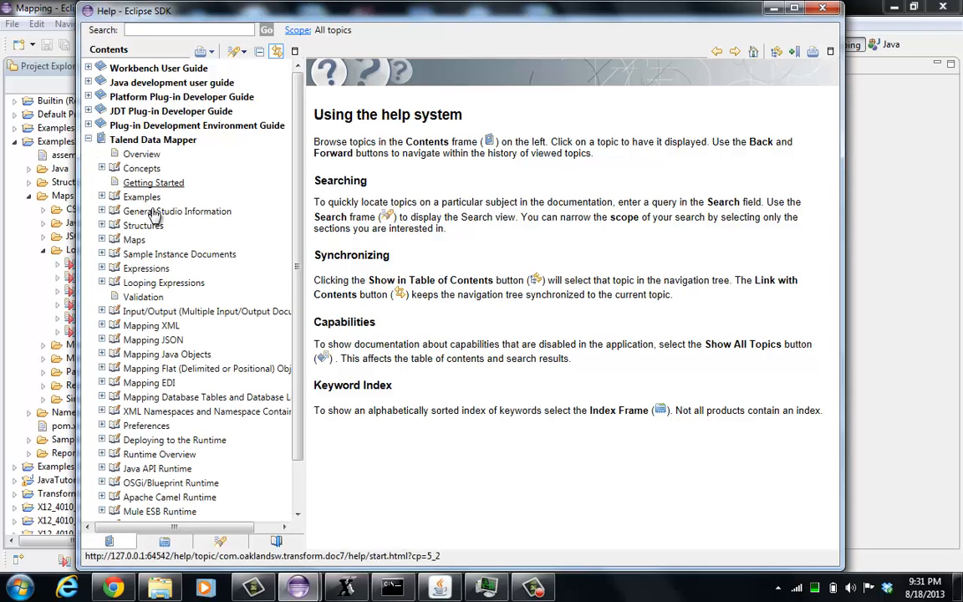
pyautogui.click(177, 284)
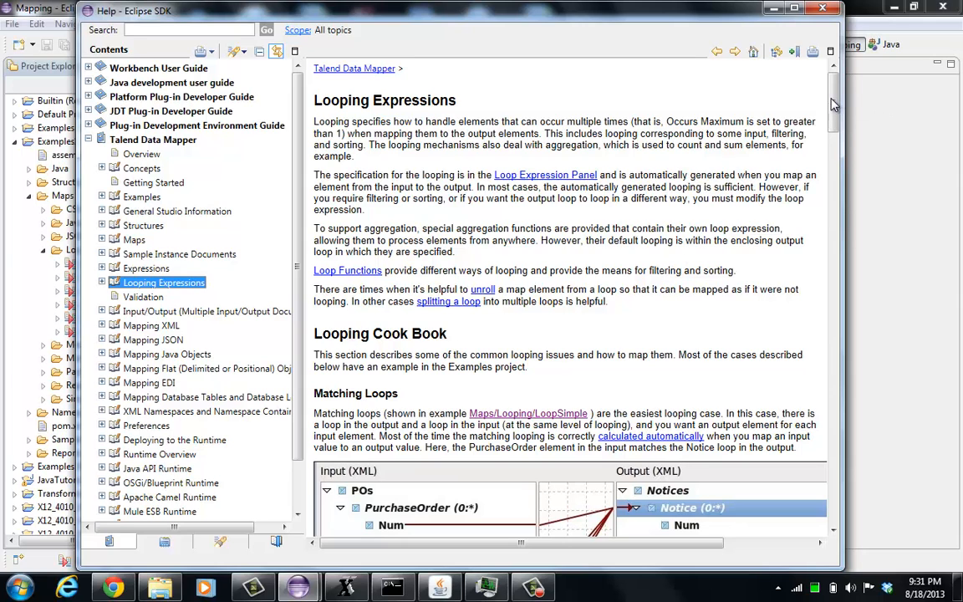
pyautogui.scroll(-3, 836, 124)
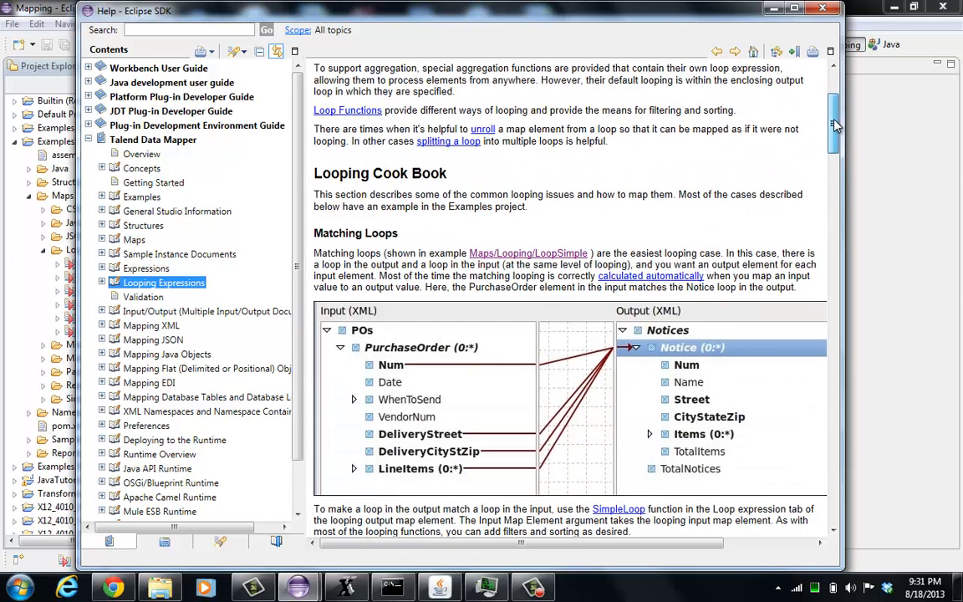
pyautogui.moveTo(836, 124)
pyautogui.mouseDown()
pyautogui.moveTo(823, 221)
pyautogui.moveTo(846, 113)
pyautogui.mouseUp()
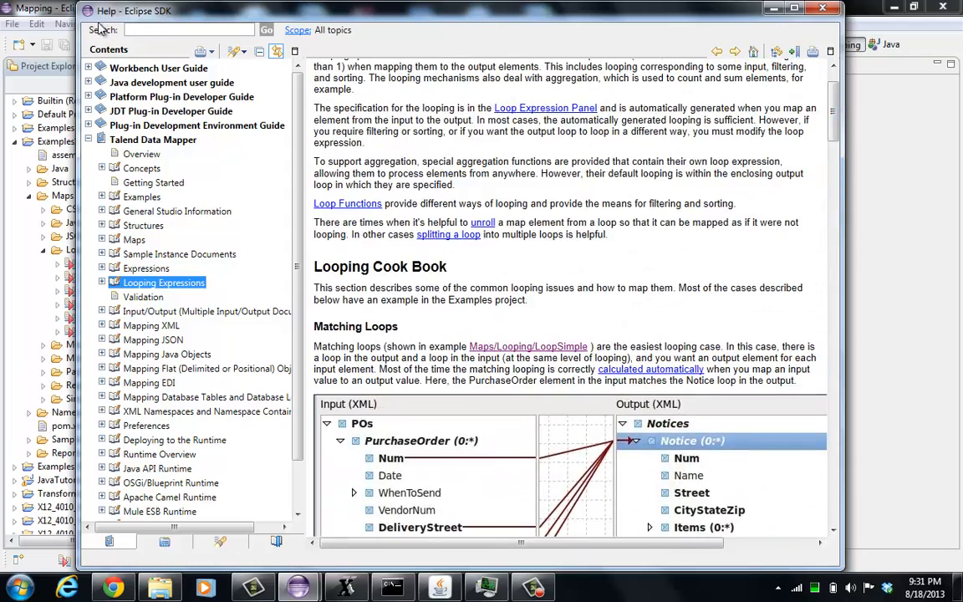
pyautogui.click(56, 8)
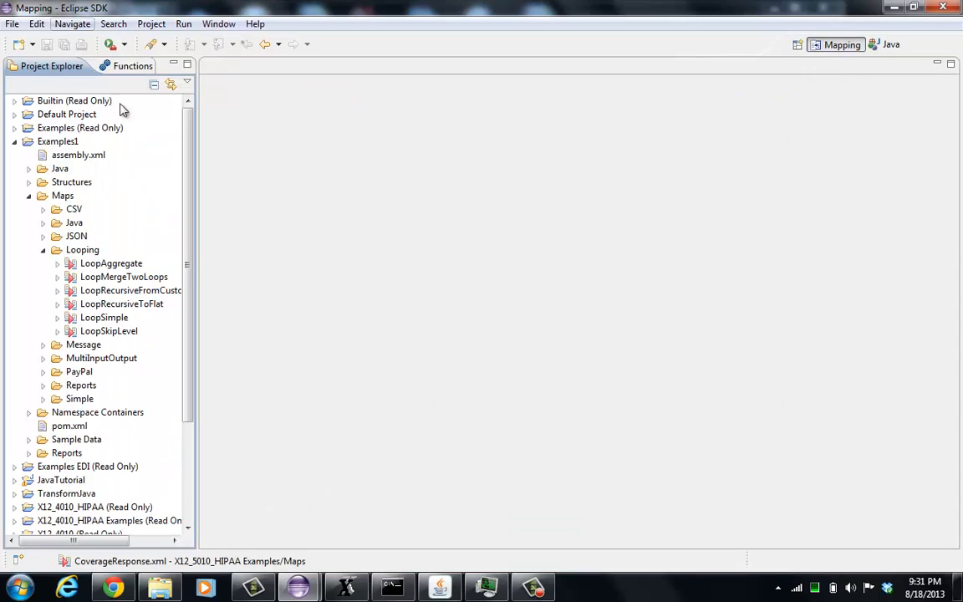
# - Open the LoopSimple map from Examples1, enlarge its mapping area, and expand the output Notice and input PurchaseOrder elements
pyautogui.doubleClick(125, 318)
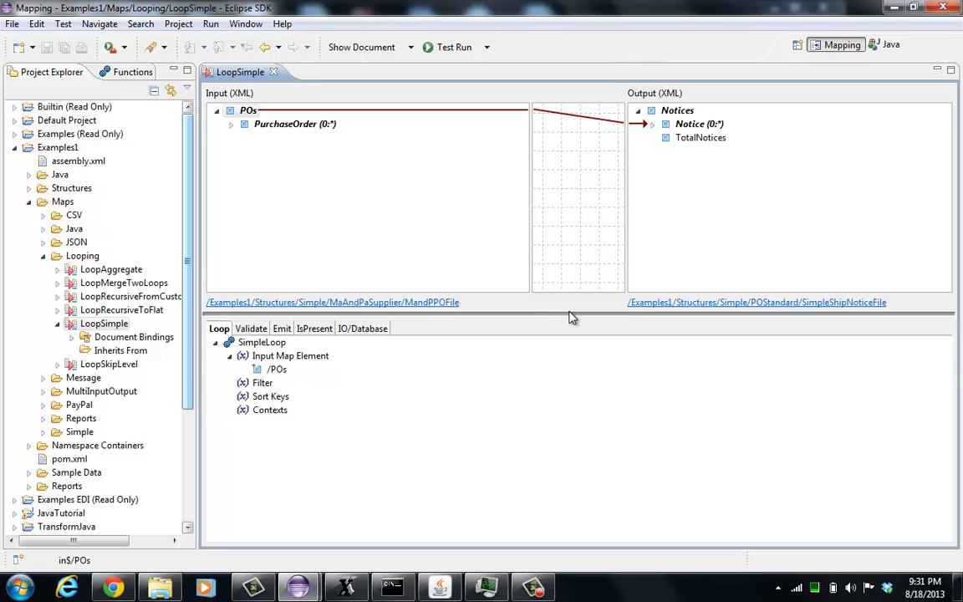
pyautogui.moveTo(568, 318); pyautogui.dragTo(510, 359)
pyautogui.click(656, 124)
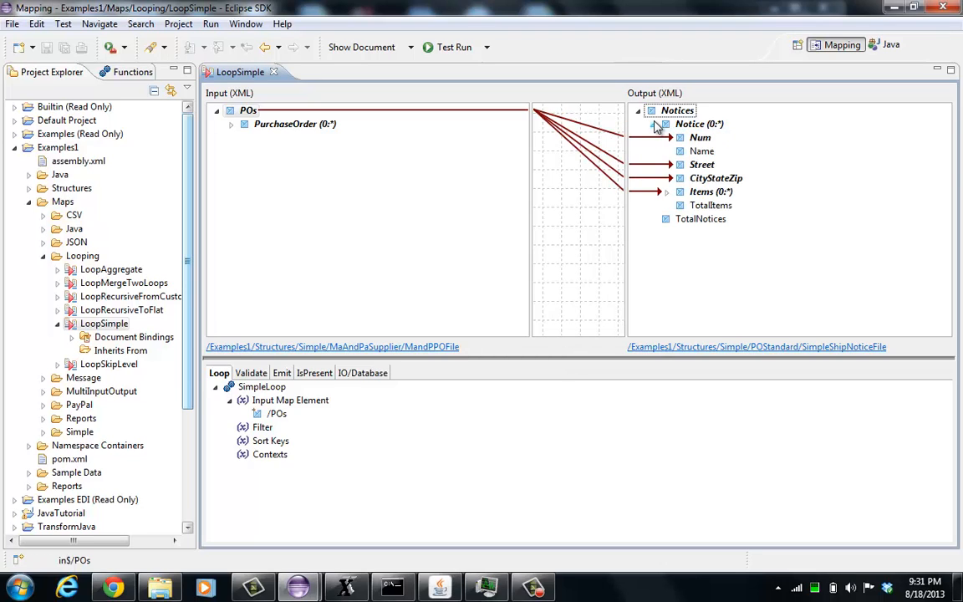
pyautogui.click(233, 125)
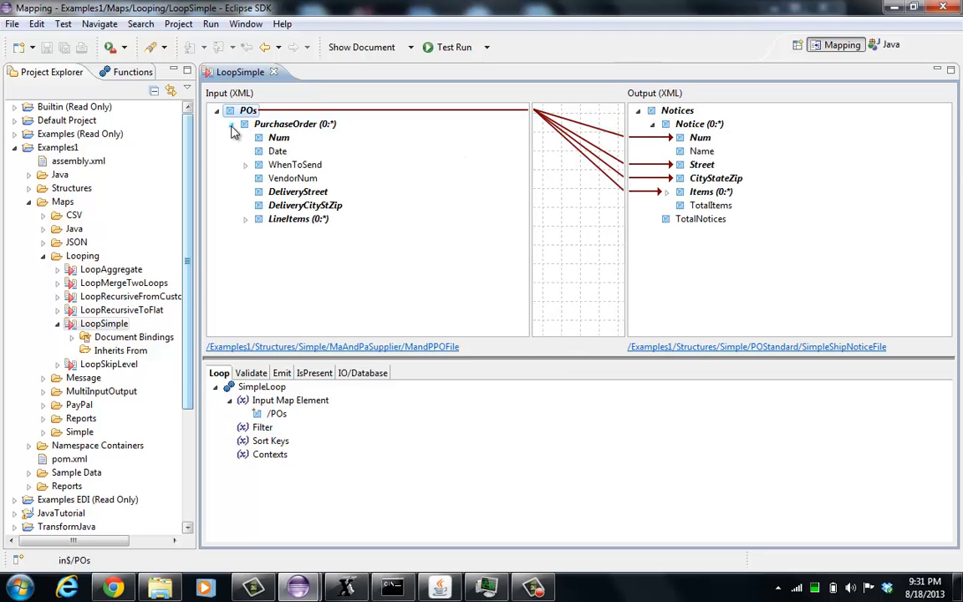
# - View the map's input sample document, and test-run the map to review its output
pyautogui.click(368, 49)
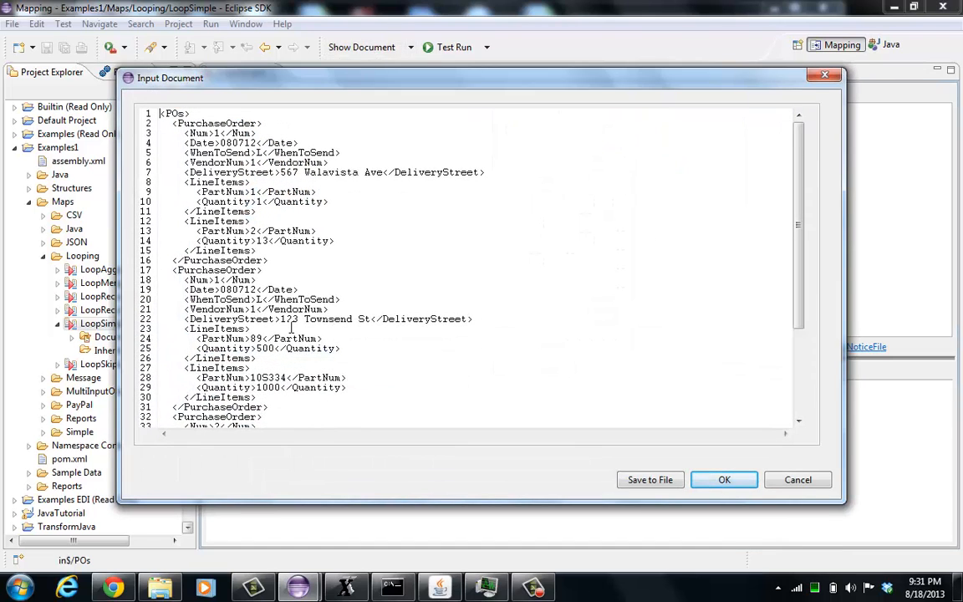
pyautogui.click(724, 480)
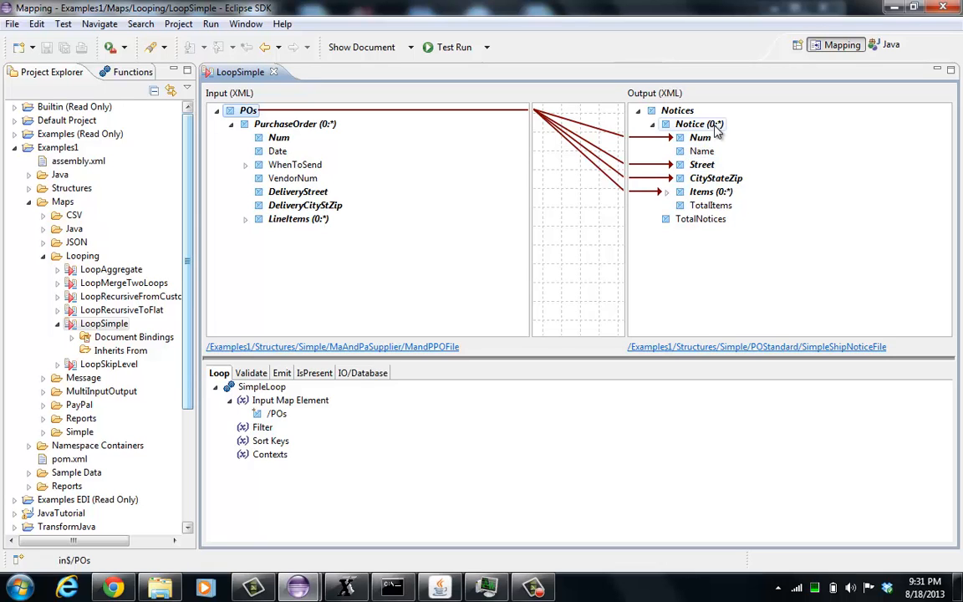
pyautogui.click(443, 48)
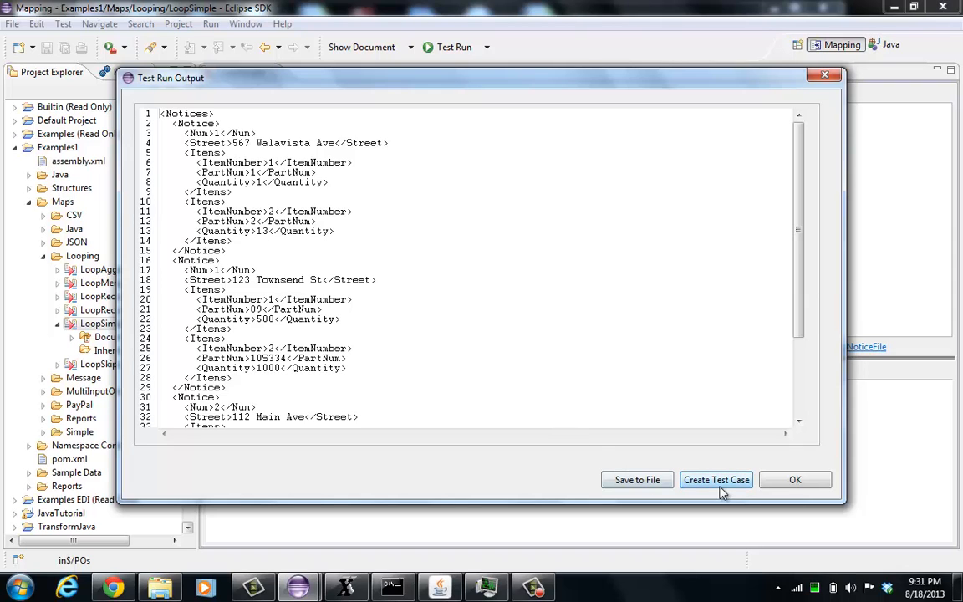
pyautogui.click(785, 485)
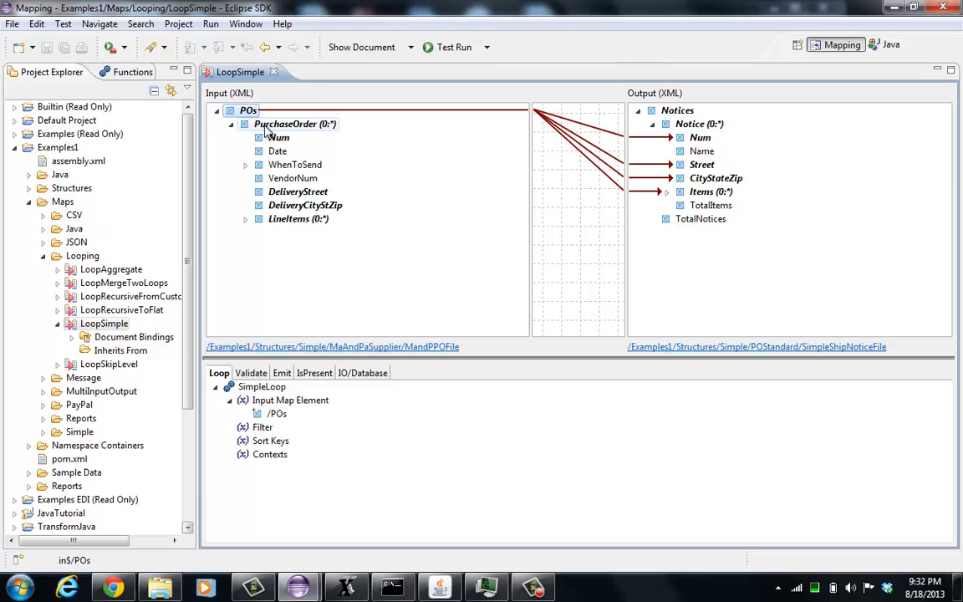
# - Examine the output Notice element's SimpleLoop expression and go to the input map element it references
pyautogui.click(707, 125)
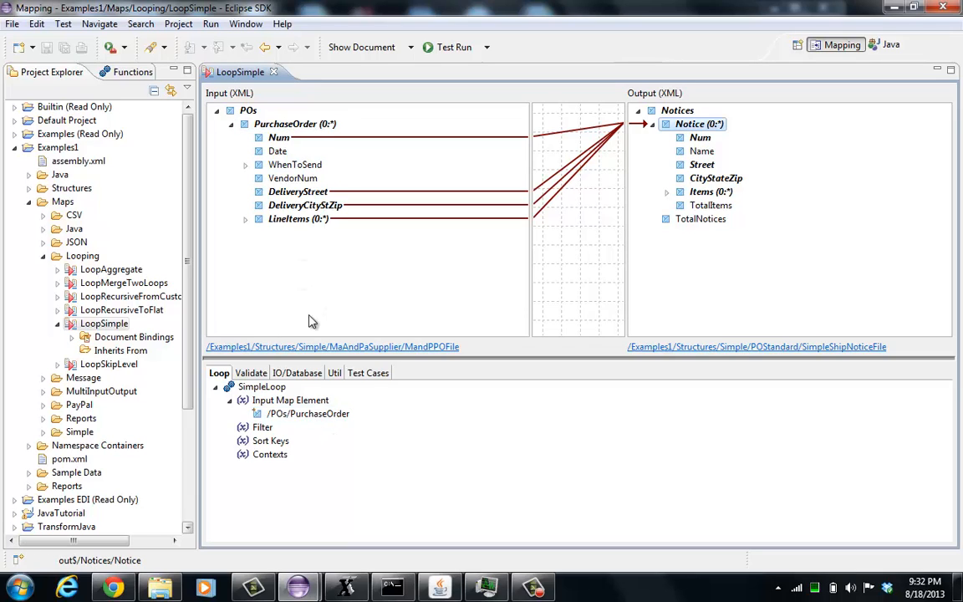
pyautogui.rightClick(319, 416)
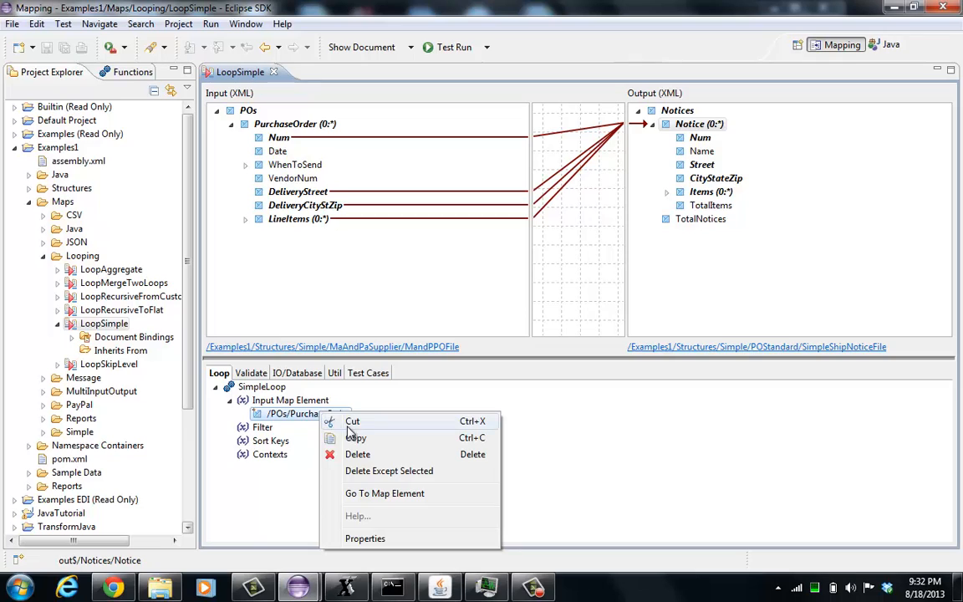
pyautogui.click(373, 493)
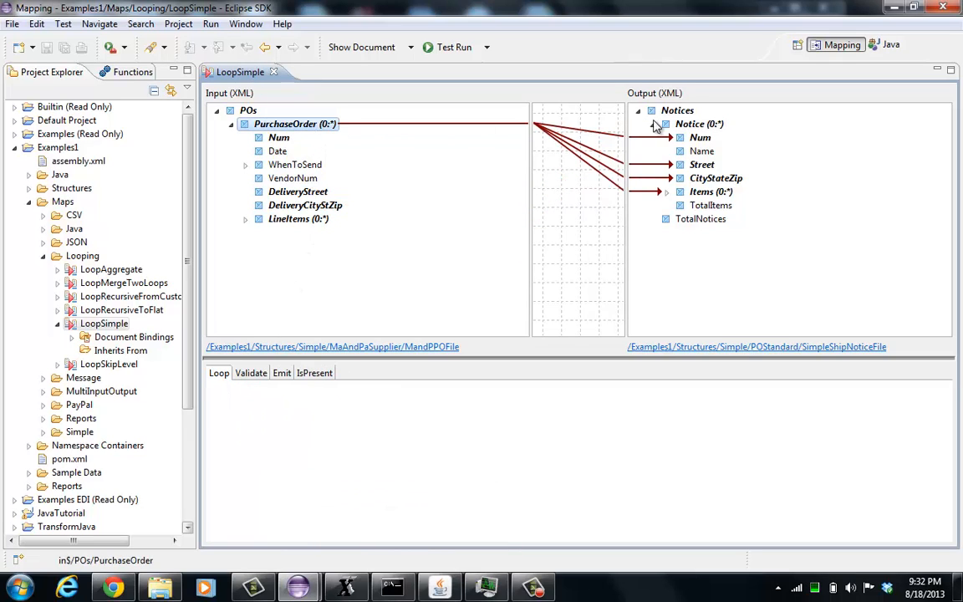
pyautogui.click(707, 131)
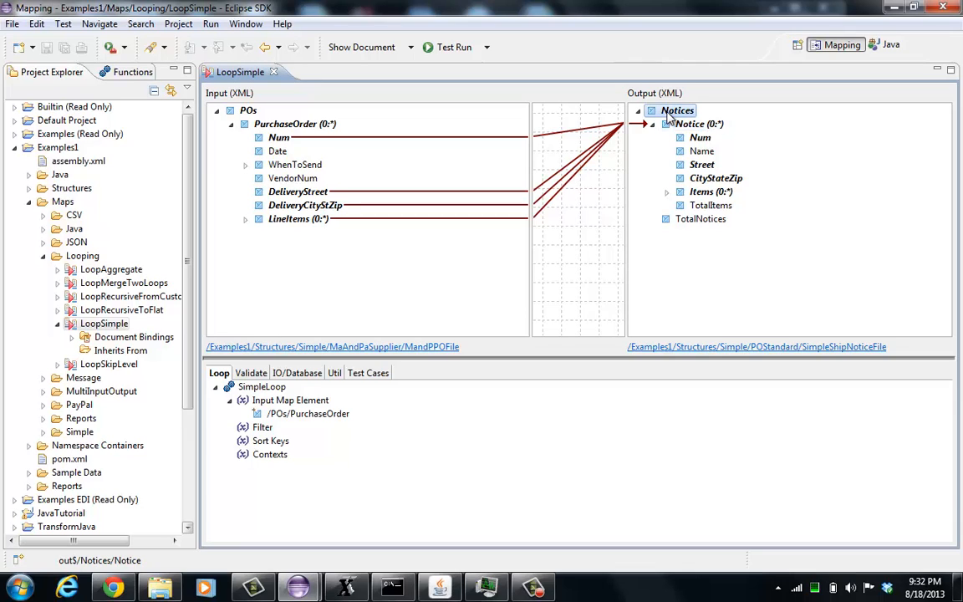
# - Remove all expressions (mappings) from the output Notices element and check the Notice element's loop expression
pyautogui.rightClick(668, 115)
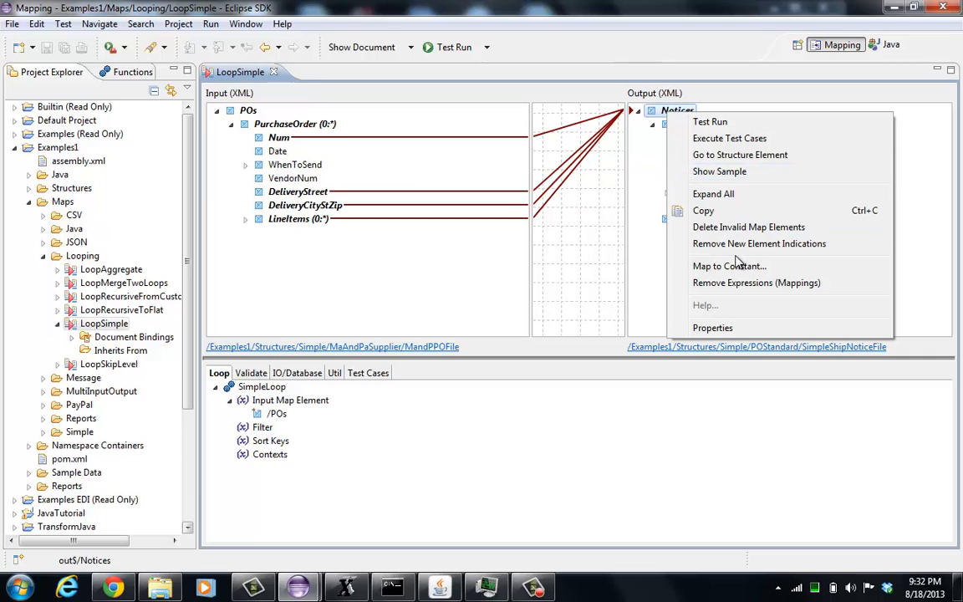
pyautogui.click(746, 285)
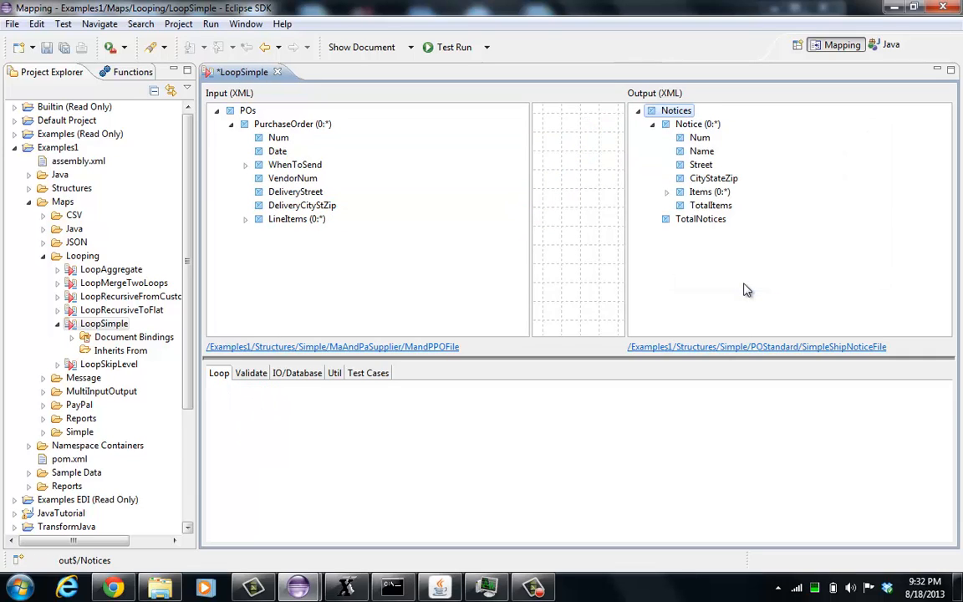
pyautogui.click(688, 125)
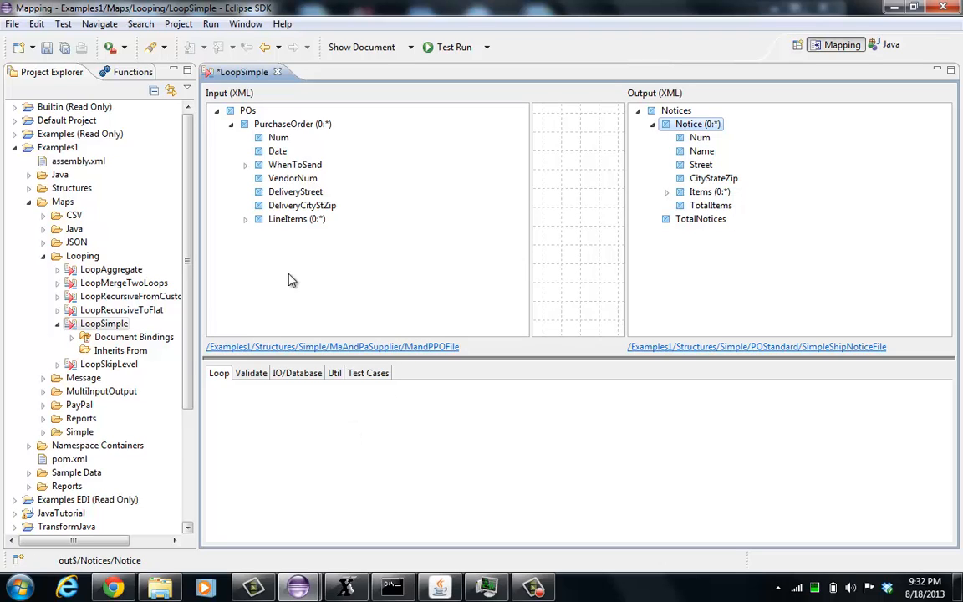
# - Map PurchaseOrder's Num to Notice's Num and LineItems' PartNum to Items' PartNum, checking the loop expression of Notice and Items
pyautogui.moveTo(281, 138); pyautogui.dragTo(699, 142)
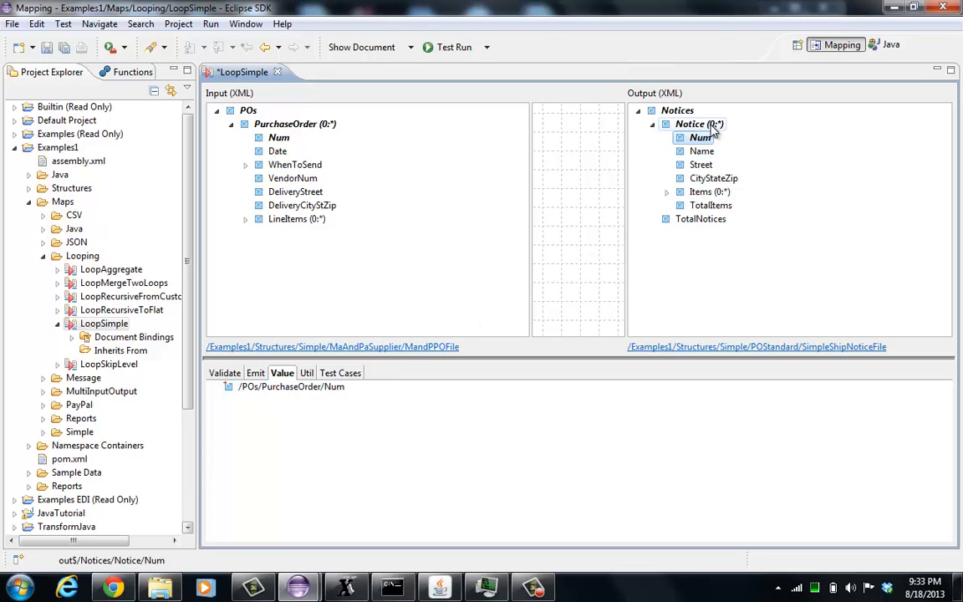
pyautogui.click(711, 127)
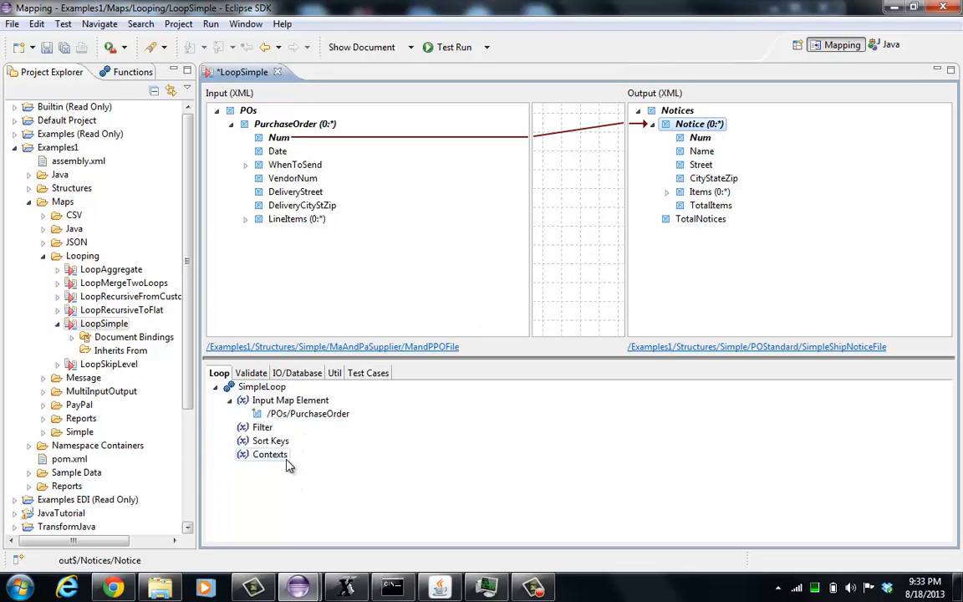
pyautogui.click(711, 193)
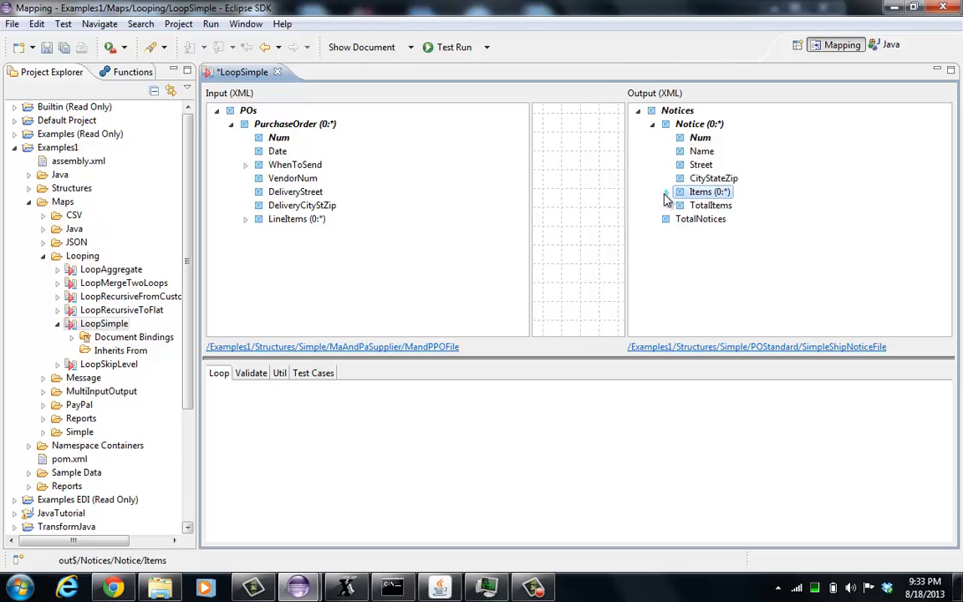
pyautogui.click(245, 220)
pyautogui.click(709, 193)
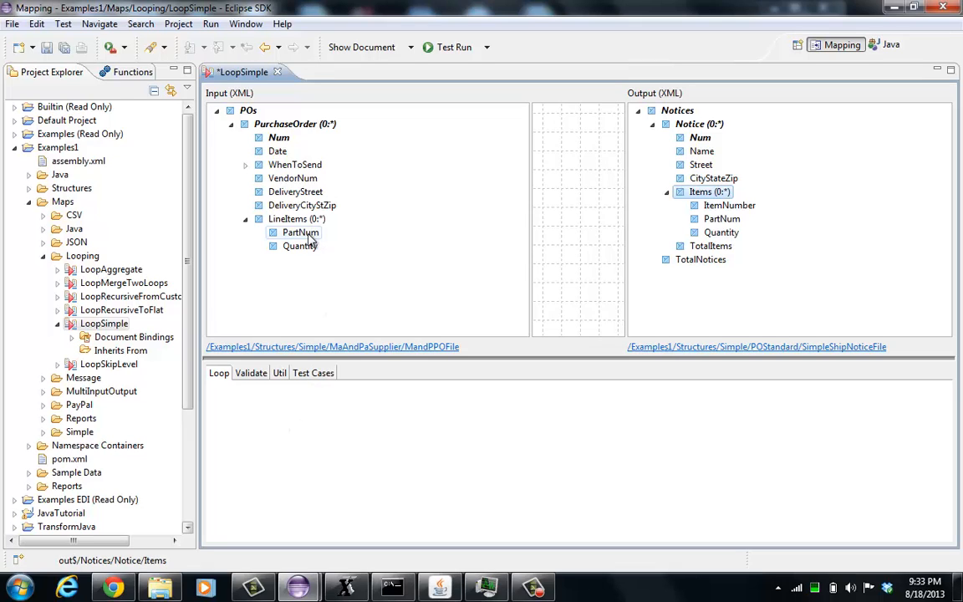
pyautogui.moveTo(309, 238); pyautogui.dragTo(719, 227)
pyautogui.click(708, 191)
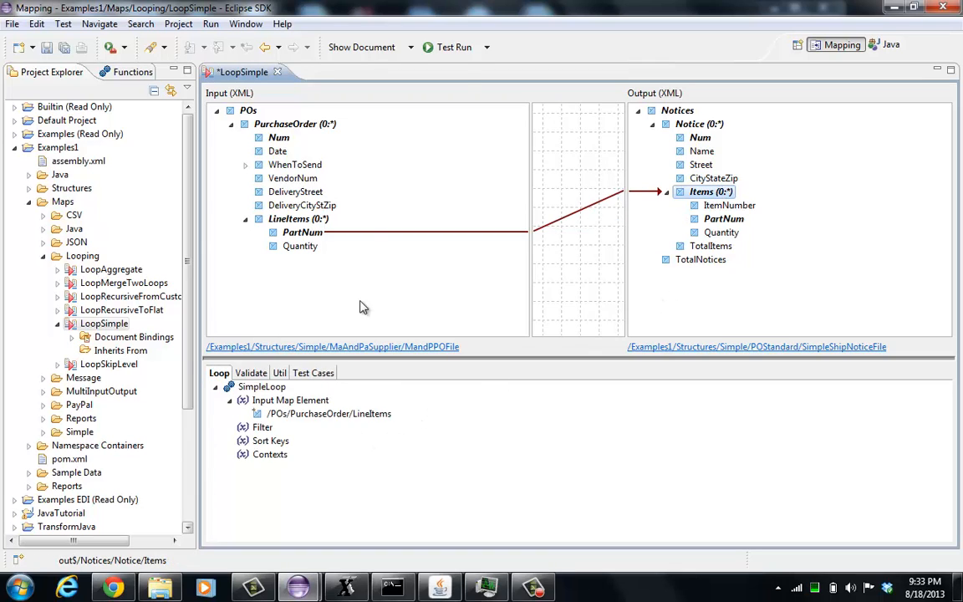
# - Test-run the map to review its output, and view the sample data of the input LineItems element
pyautogui.click(452, 49)
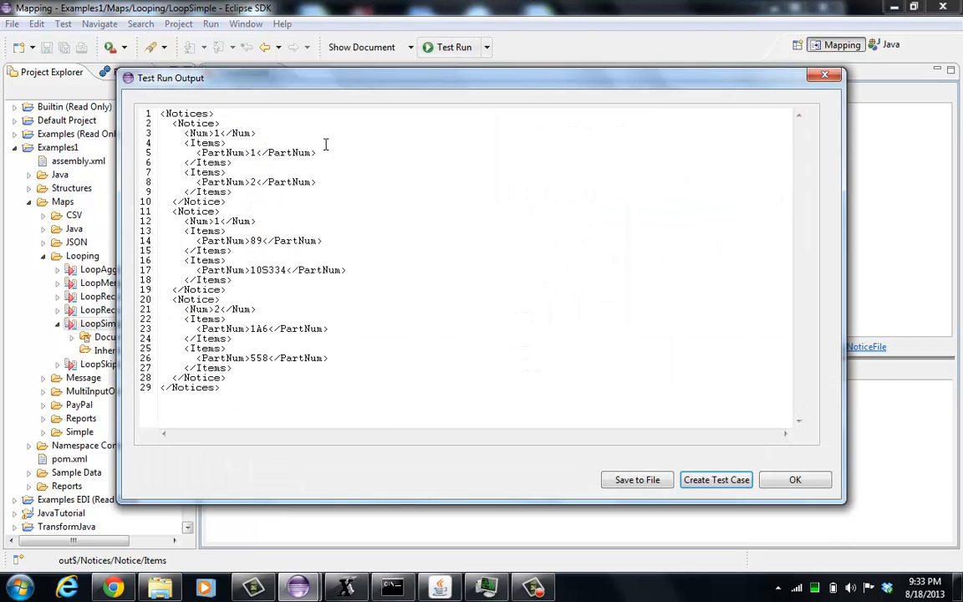
pyautogui.click(790, 481)
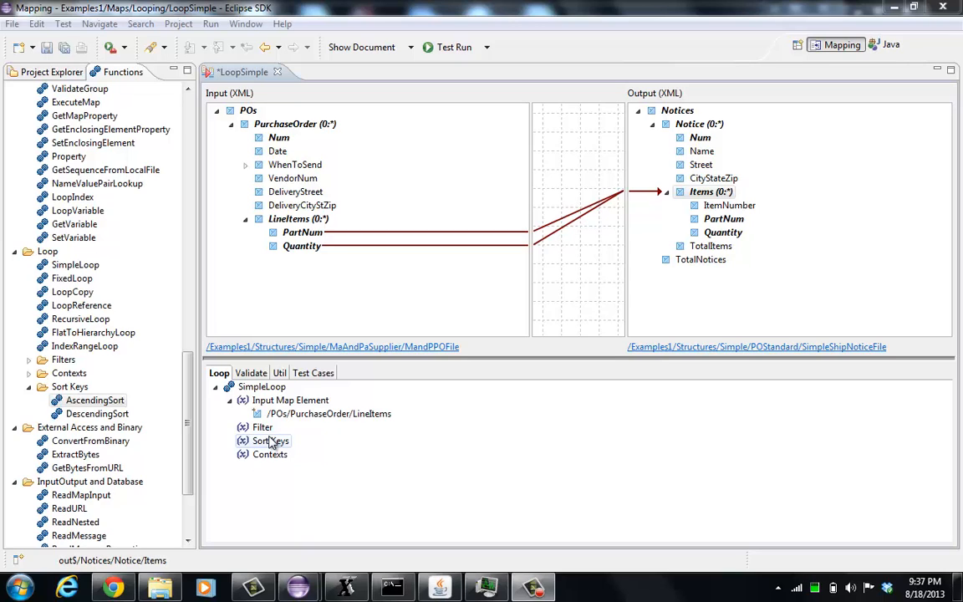
pyautogui.rightClick(303, 221)
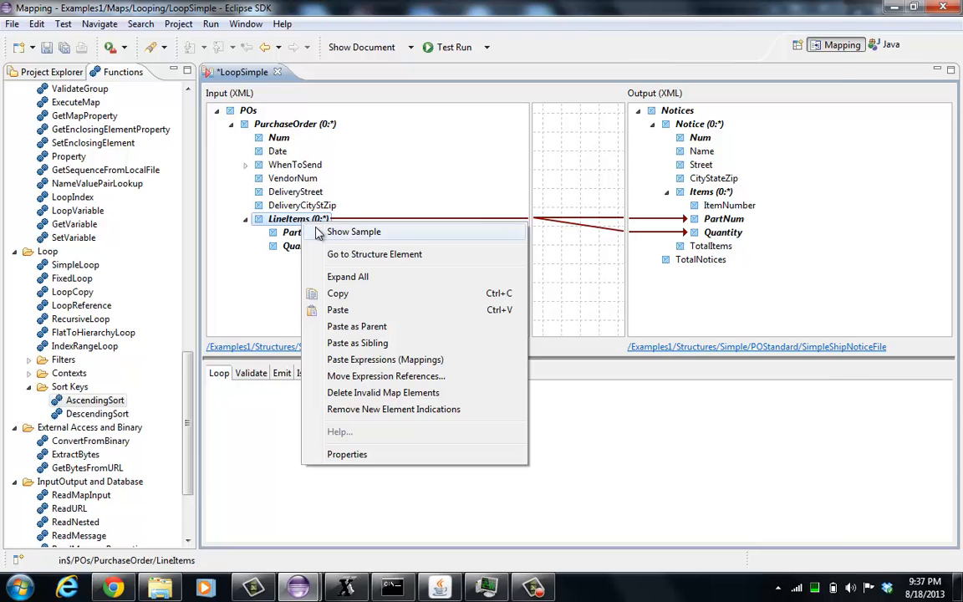
pyautogui.click(316, 231)
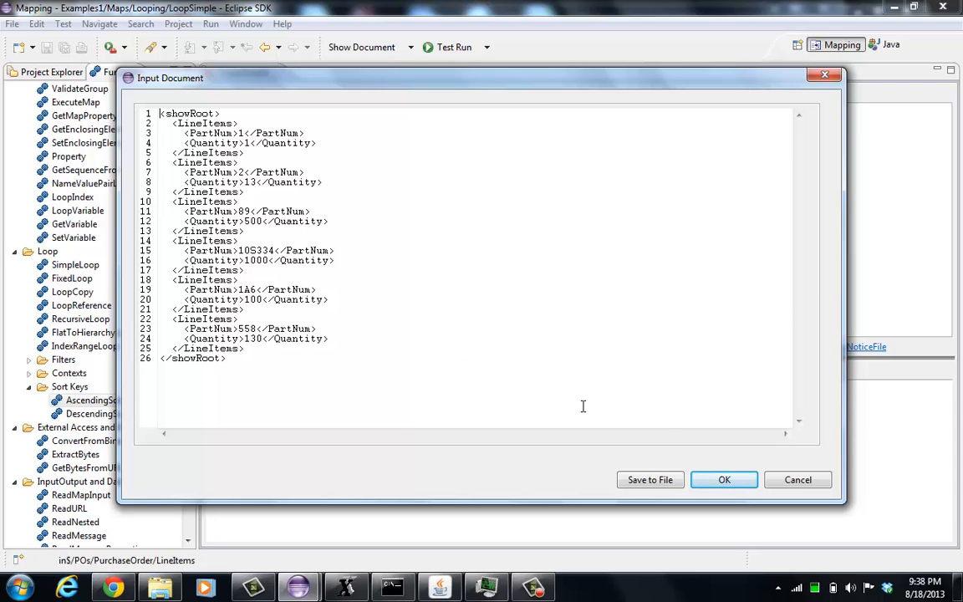
pyautogui.click(734, 481)
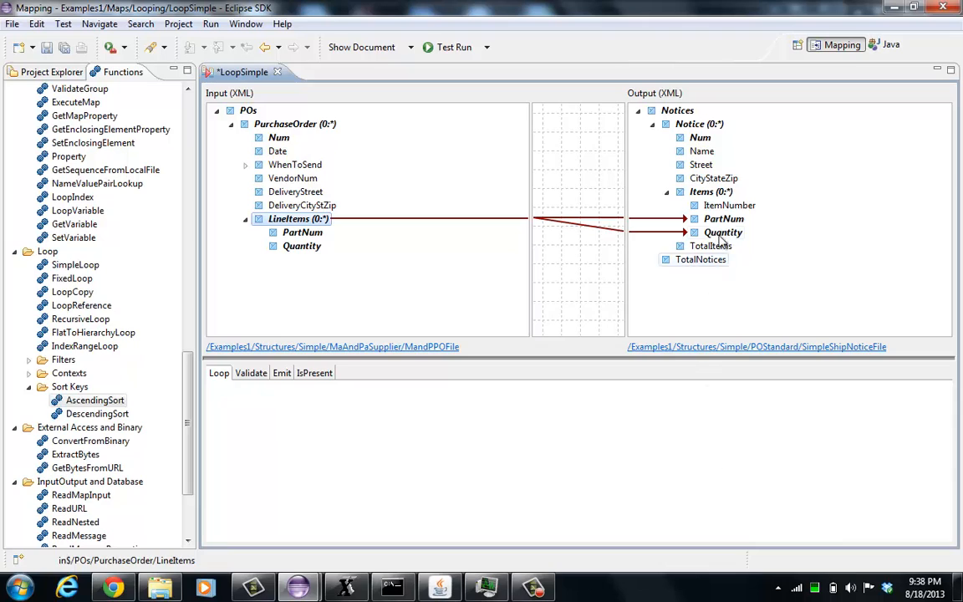
# - Add an AscendingSort function to the Sort Keys of the output Items loop, using the input LineItems Quantity as its key
pyautogui.click(712, 193)
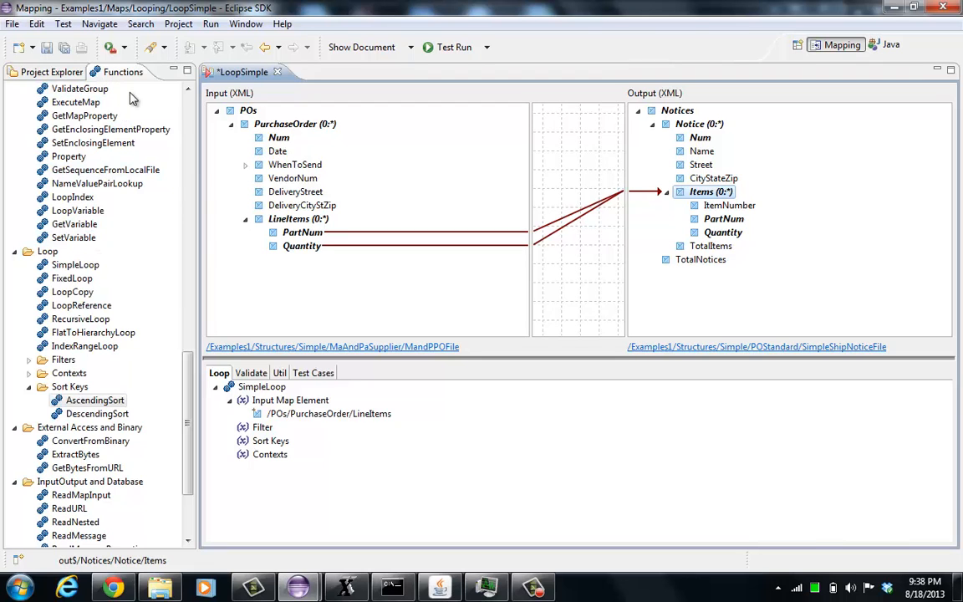
pyautogui.moveTo(187, 351); pyautogui.dragTo(181, 389)
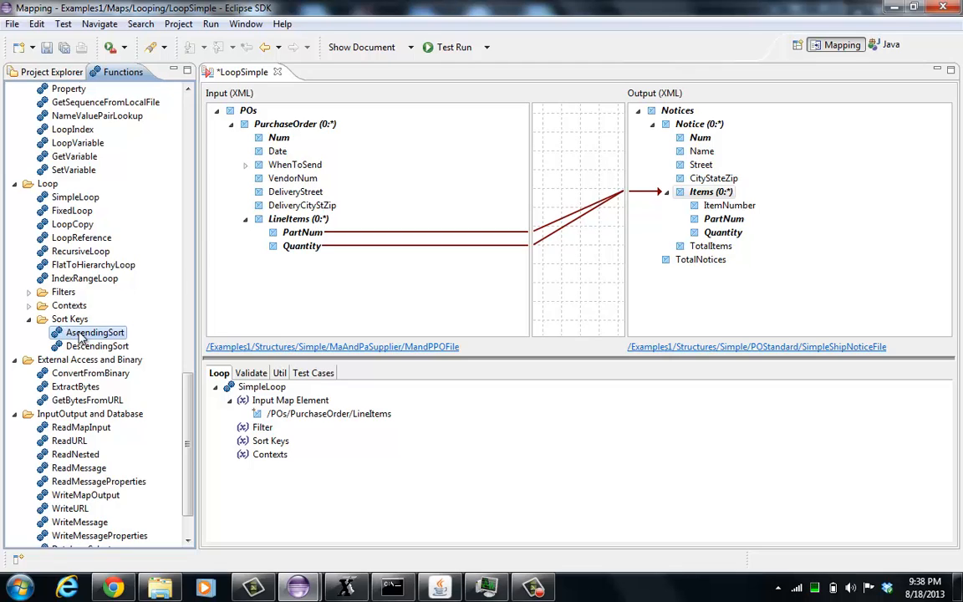
pyautogui.moveTo(81, 334); pyautogui.dragTo(277, 444)
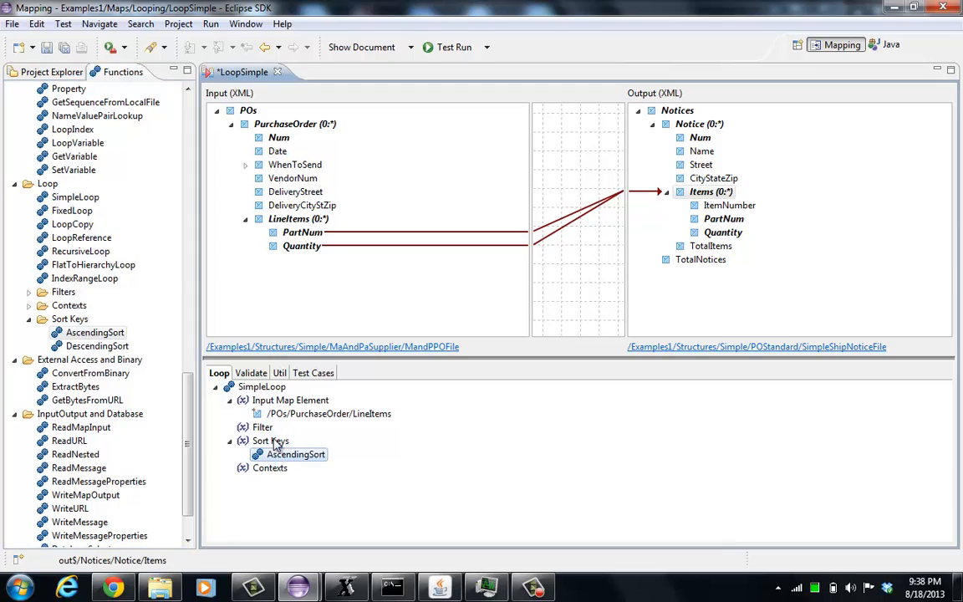
pyautogui.moveTo(301, 247); pyautogui.dragTo(321, 460)
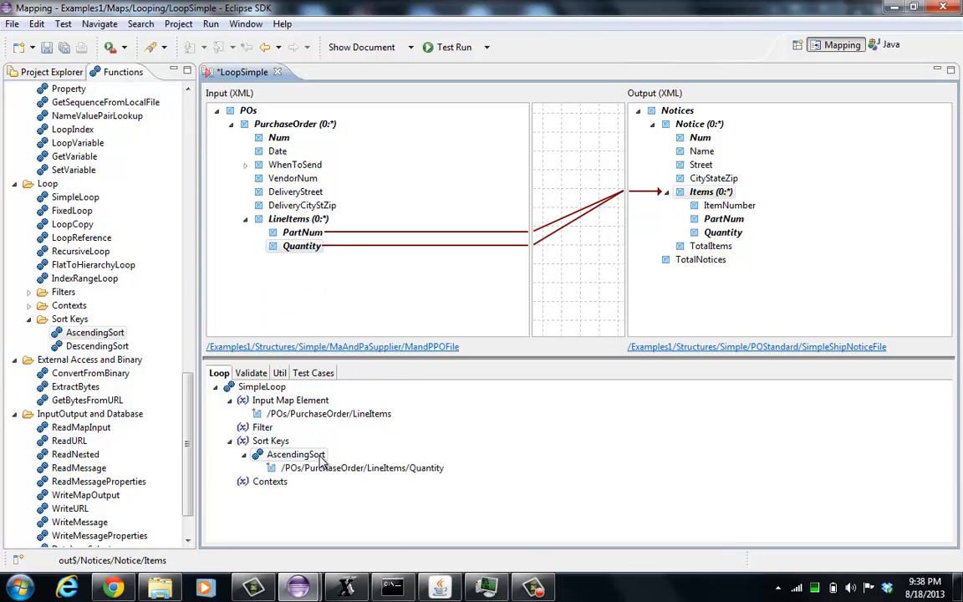
pyautogui.click(723, 193)
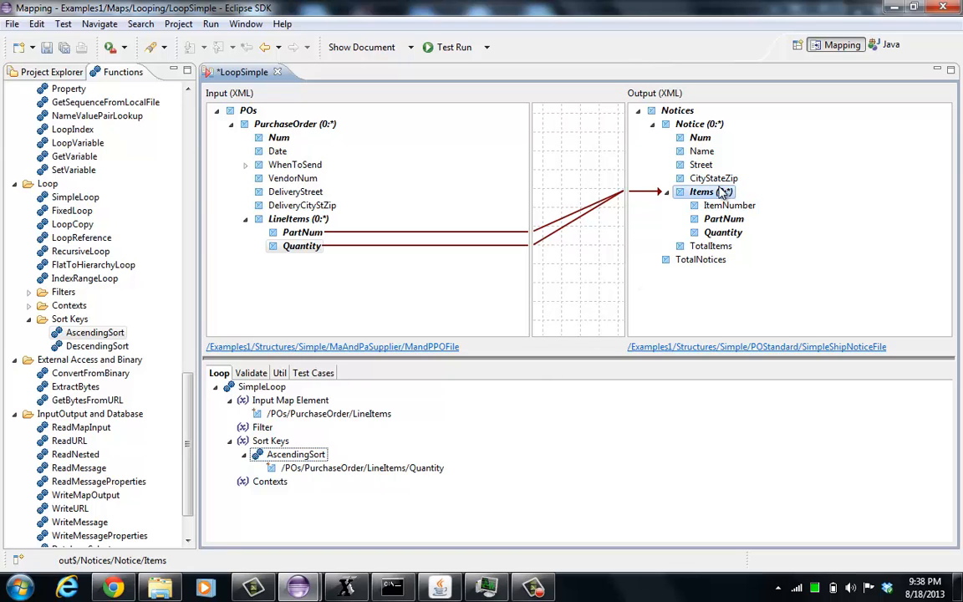
# - Test-run the map from the output Items element to review the order of items sorted ascending by Quantity
pyautogui.rightClick(717, 194)
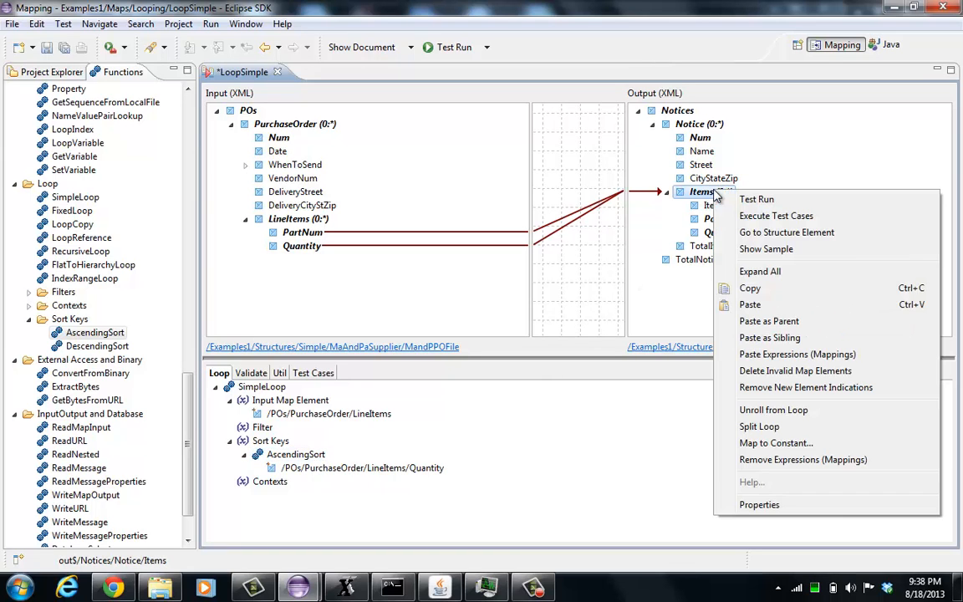
pyautogui.click(736, 196)
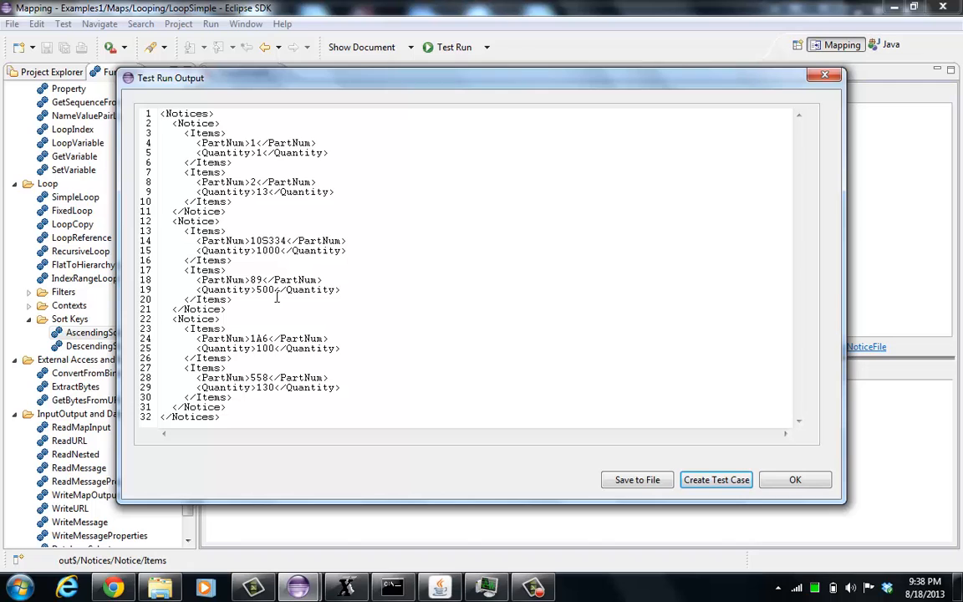
pyautogui.click(795, 481)
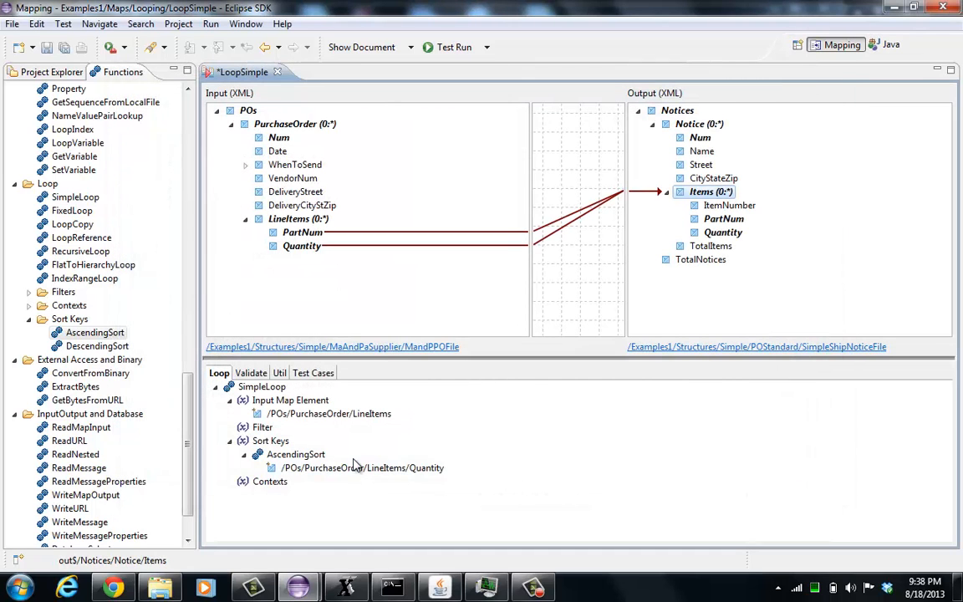
# - Replace the AscendingSort in the Items loop's Sort Keys with a DescendingSort keyed on the input LineItems Quantity
pyautogui.rightClick(306, 461)
pyautogui.click(361, 381)
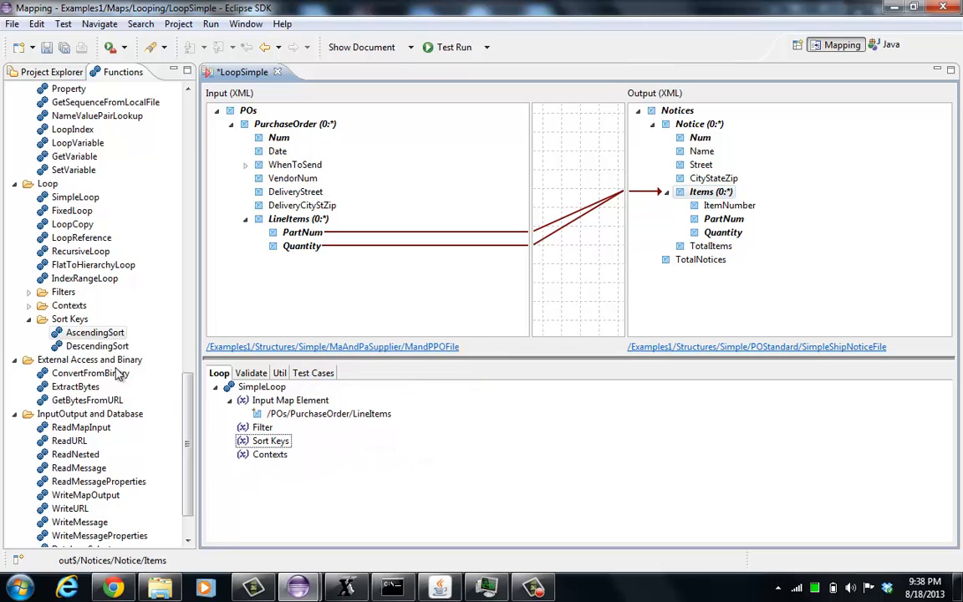
pyautogui.moveTo(97, 346); pyautogui.dragTo(293, 440)
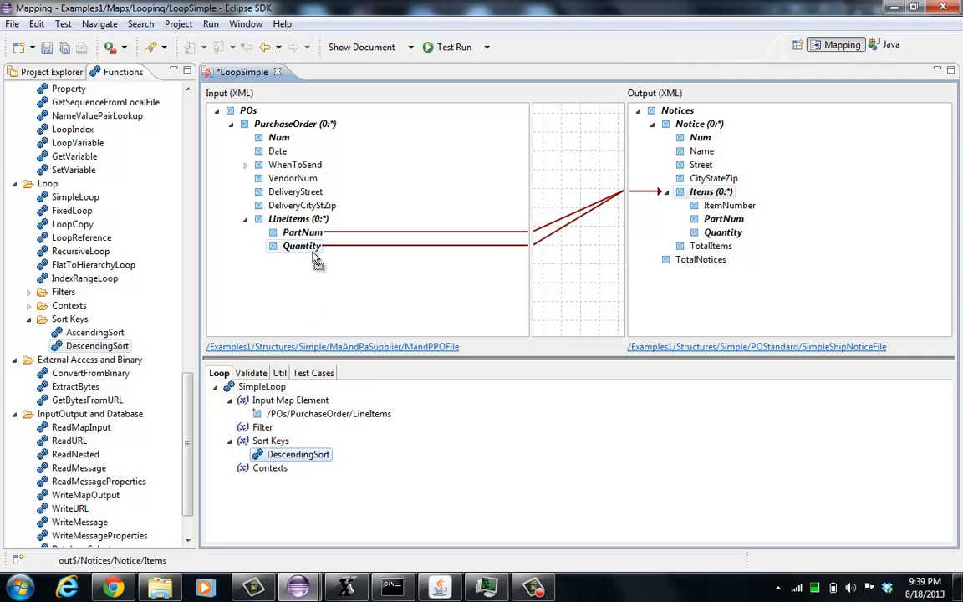
pyautogui.moveTo(302, 247); pyautogui.dragTo(324, 457)
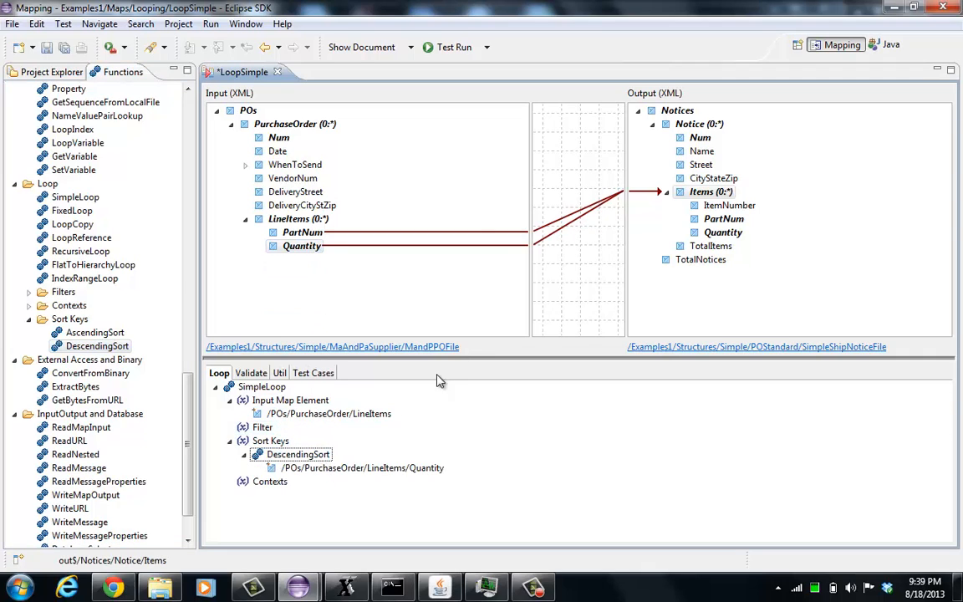
# - Test-run the map again and review the full output with the descending Quantity sort
pyautogui.click(454, 48)
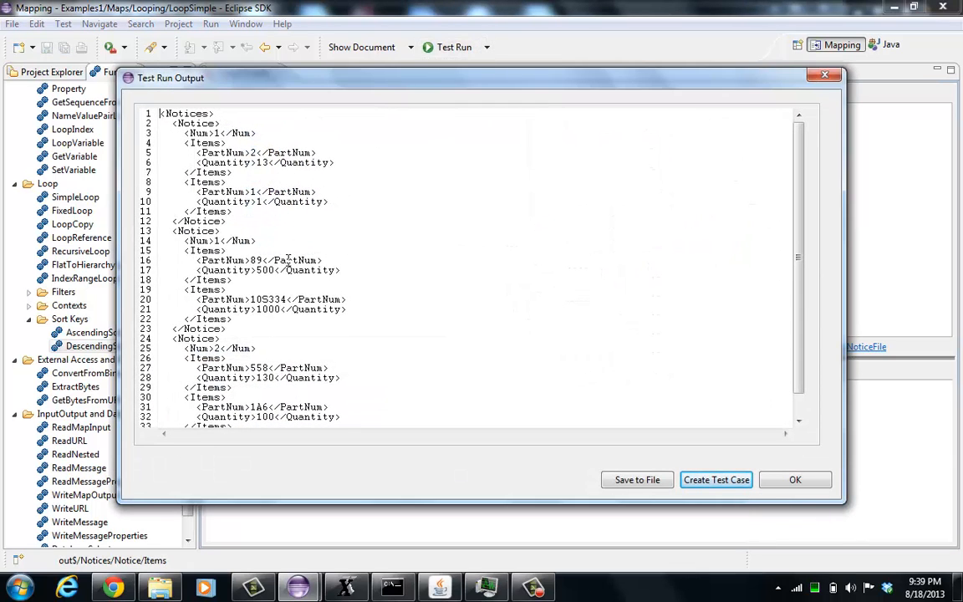
pyautogui.scroll(-1, 296, 207)
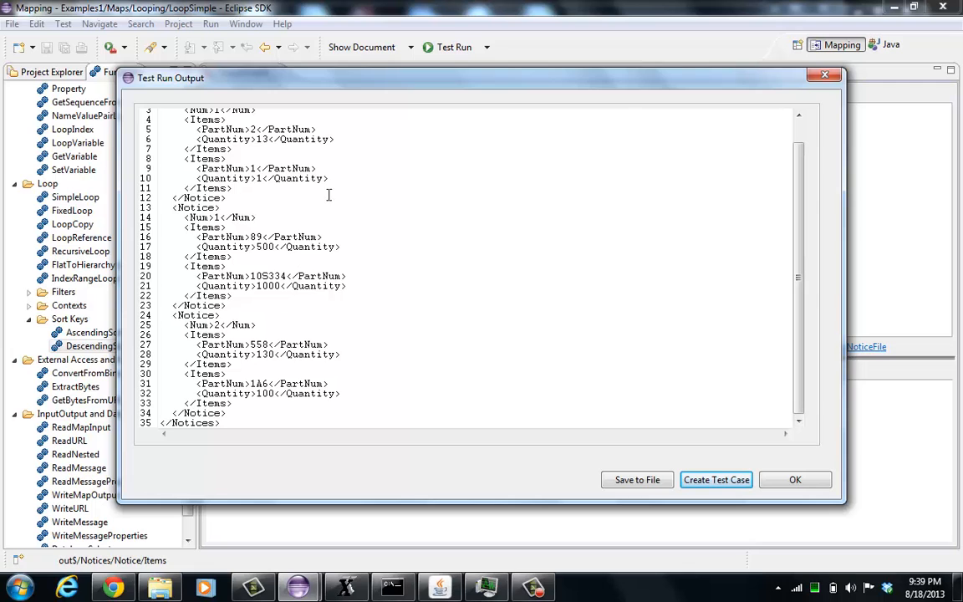
pyautogui.click(794, 481)
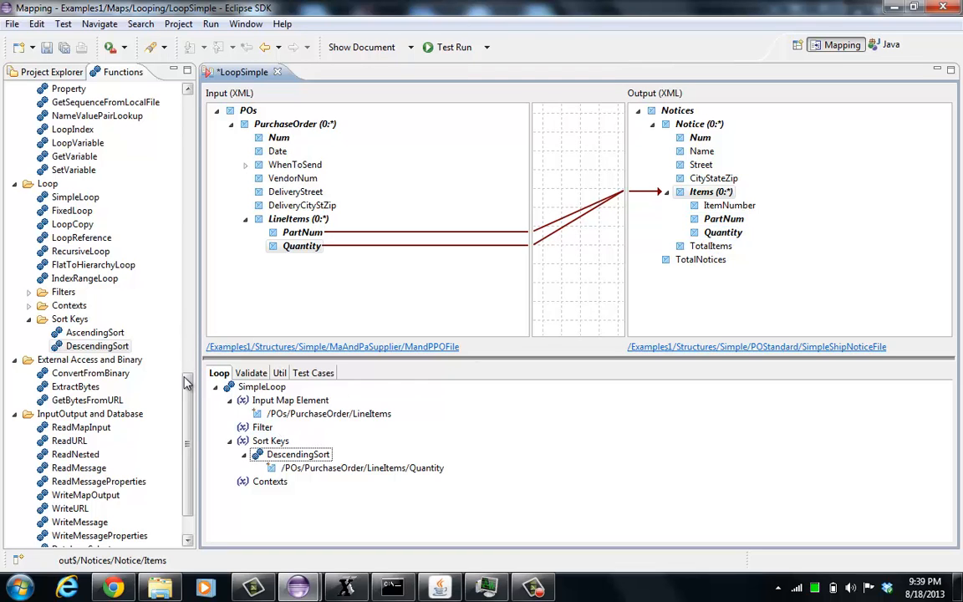
# - Add a Lesser function to the Items loop's Filter, with the input LineItems Quantity as its First Value
pyautogui.scroll(4, 171, 346)
pyautogui.moveTo(200, 334); pyautogui.dragTo(203, 158)
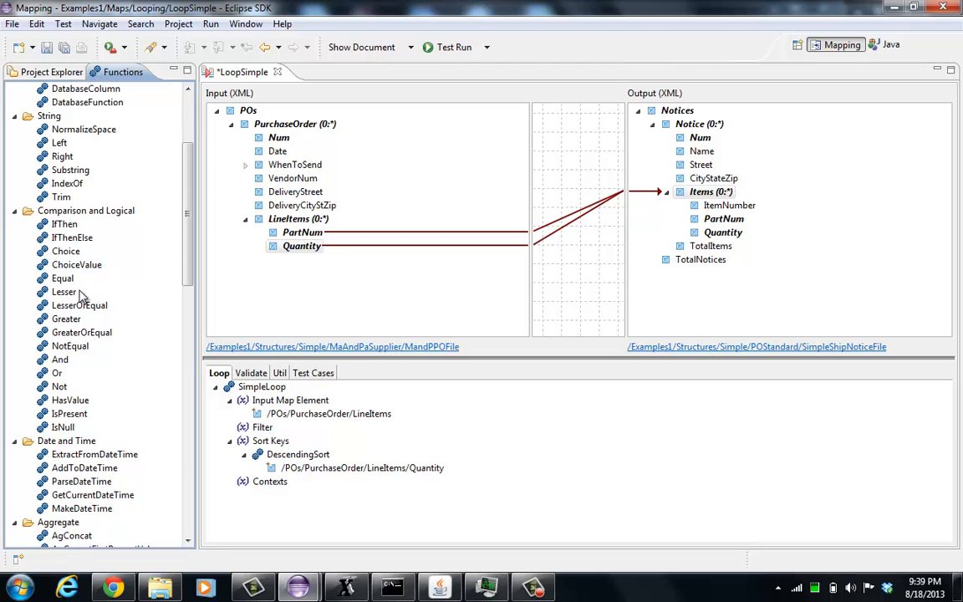
pyautogui.moveTo(64, 292); pyautogui.dragTo(276, 435)
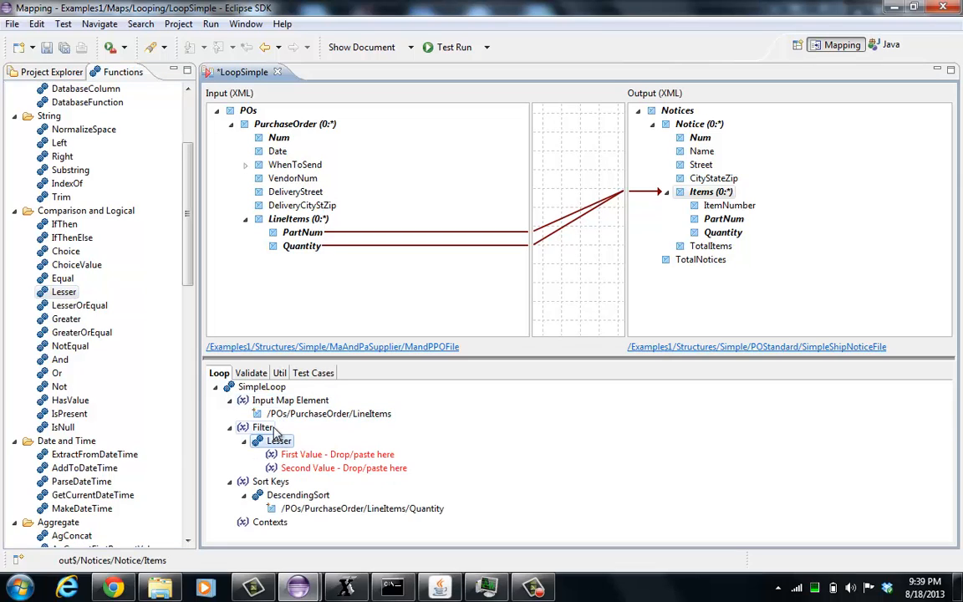
pyautogui.moveTo(301, 245); pyautogui.dragTo(355, 457)
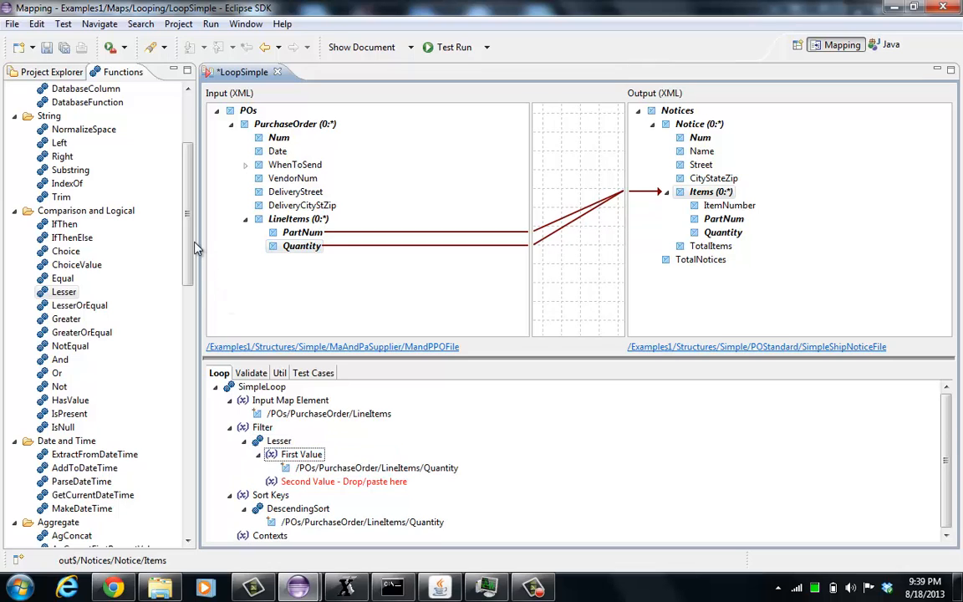
# - Add a Constant with the value 1000 as the Second Value of the Lesser filter function
pyautogui.scroll(4, 171, 168)
pyautogui.moveTo(69, 130); pyautogui.dragTo(305, 482)
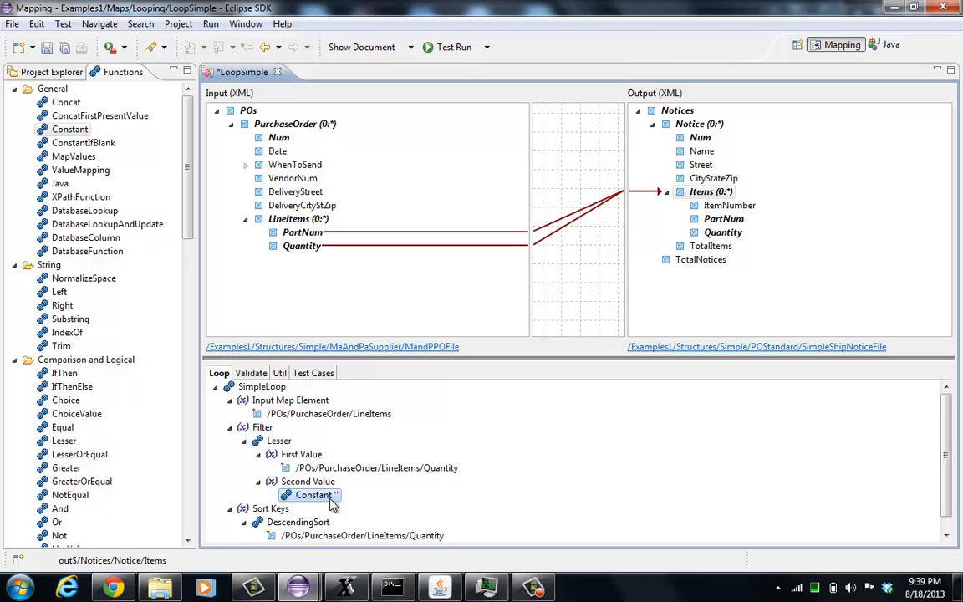
pyautogui.doubleClick(331, 497)
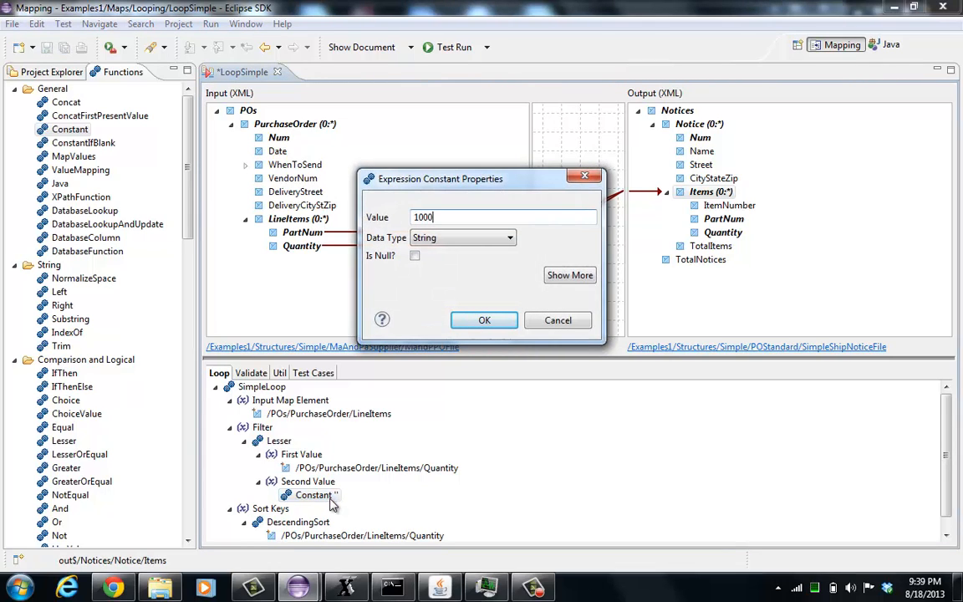
pyautogui.write('1000')
pyautogui.click(491, 322)
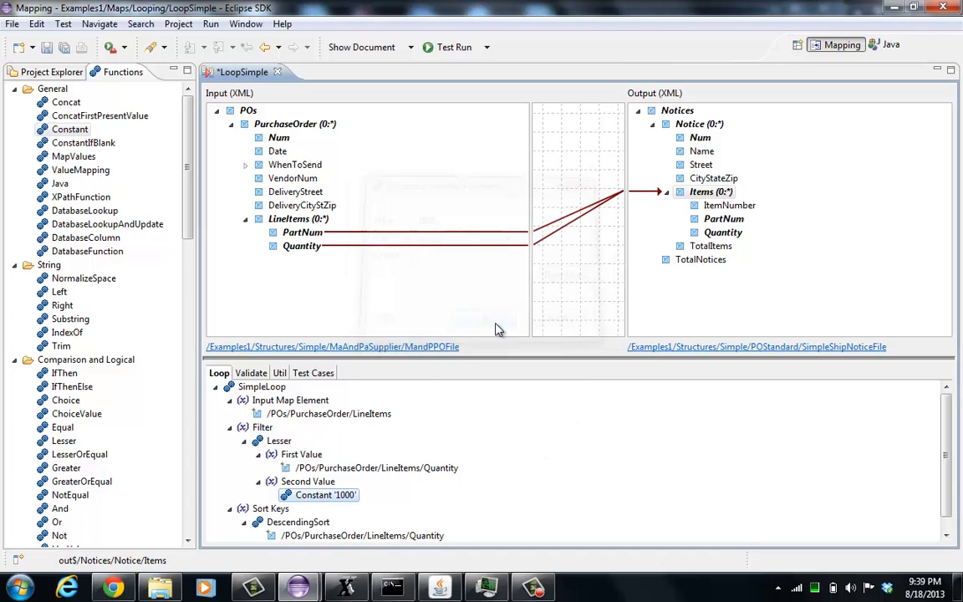
# - Test-run the map to review the output with the Items loop filtered by Quantity
pyautogui.click(671, 193)
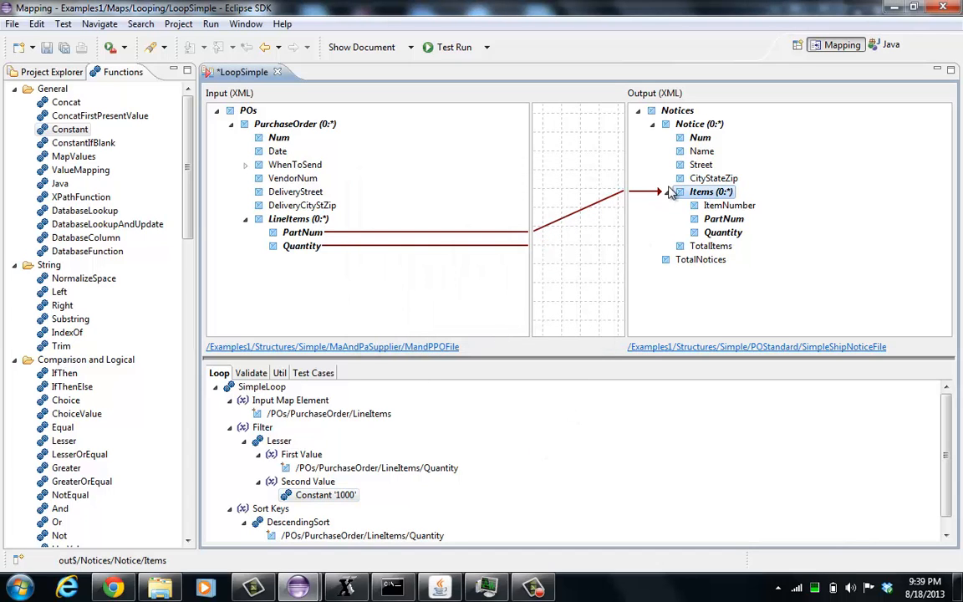
pyautogui.click(451, 48)
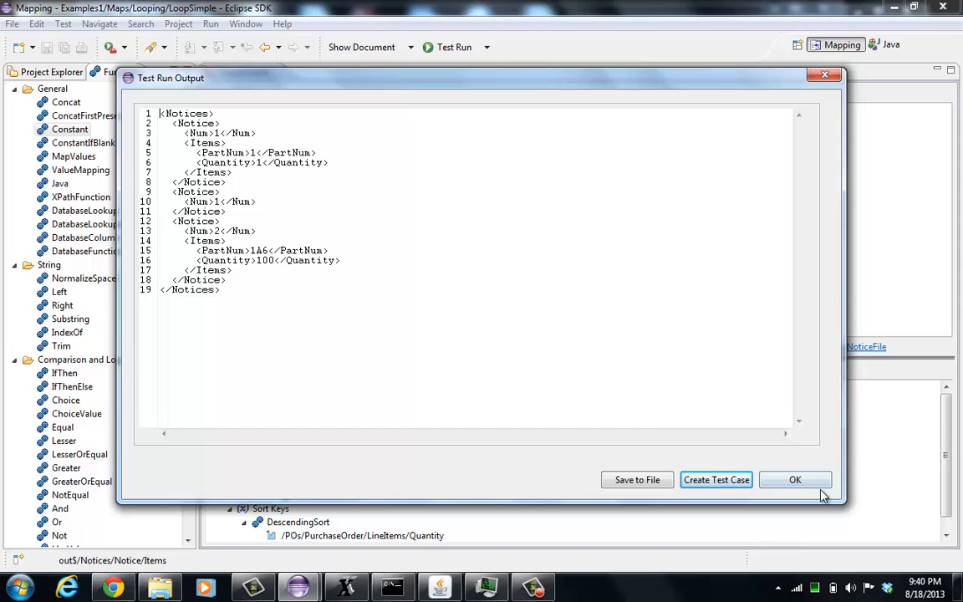
pyautogui.click(795, 480)
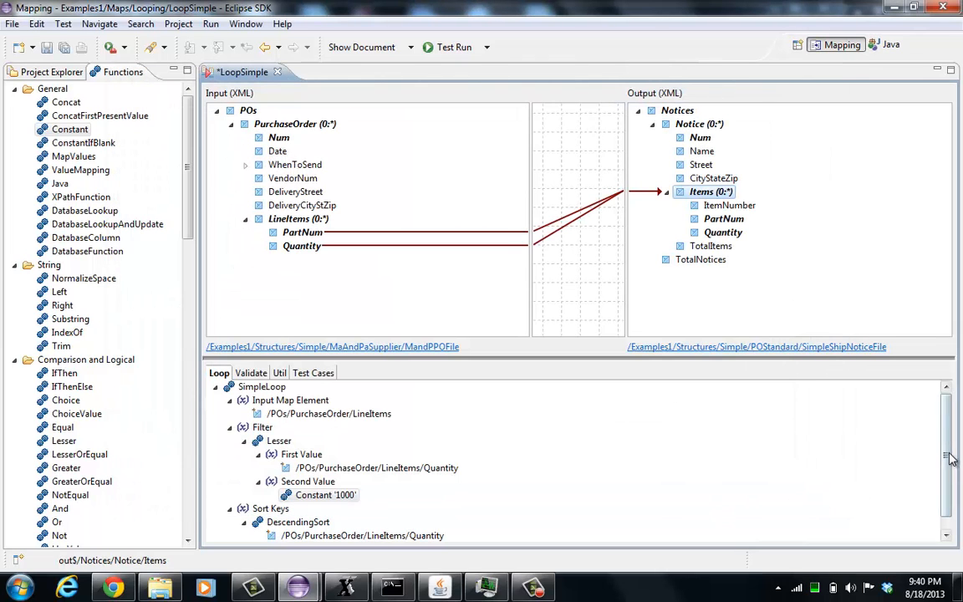
pyautogui.moveTo(946, 455); pyautogui.dragTo(959, 436)
pyautogui.click(534, 588)
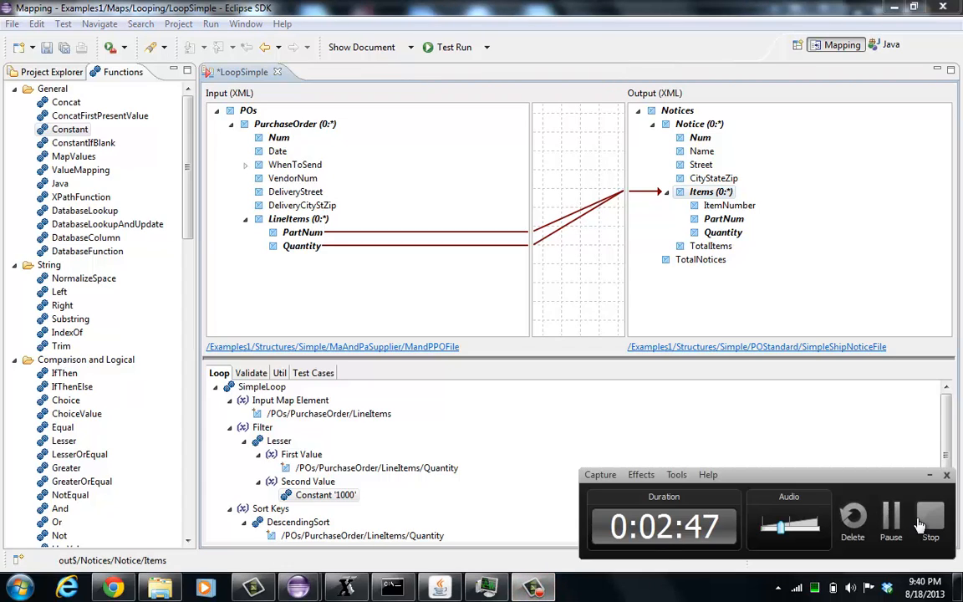
pyautogui.click(928, 518)
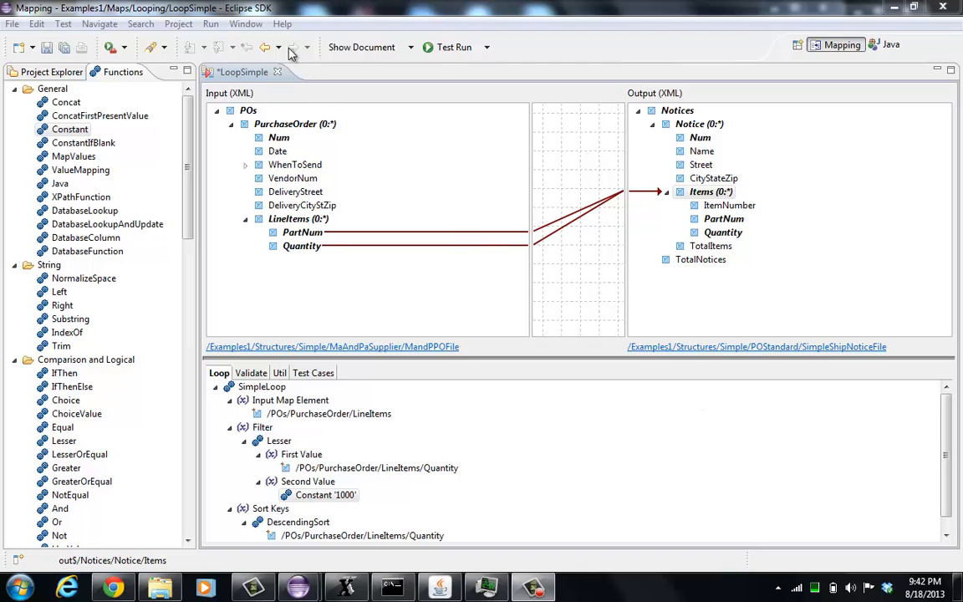
# - Switch to the Eclipse Help window to view the Nested Loops section of Looping Expressions, then minimize it
pyautogui.moveTo(297, 587)
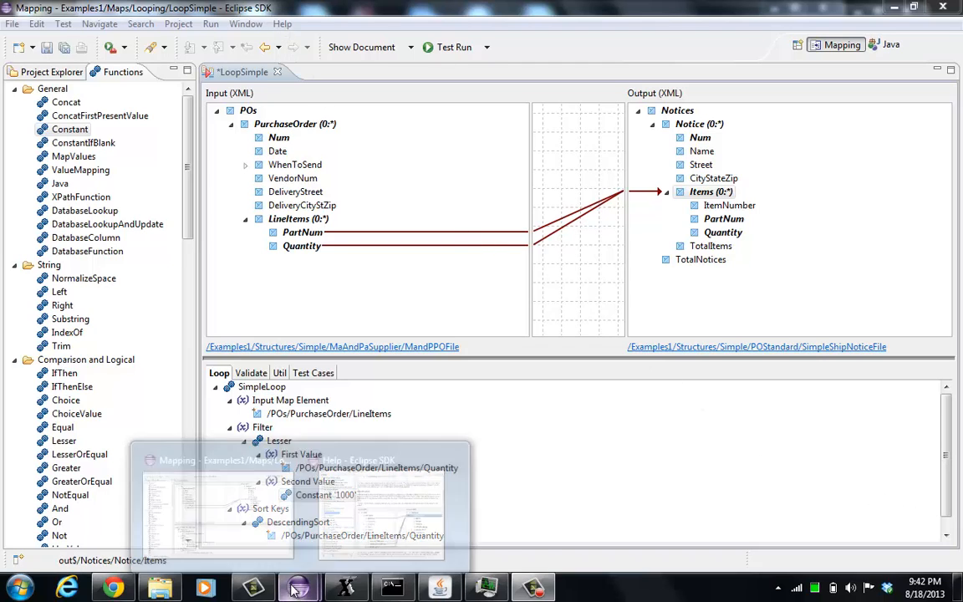
pyautogui.click(408, 531)
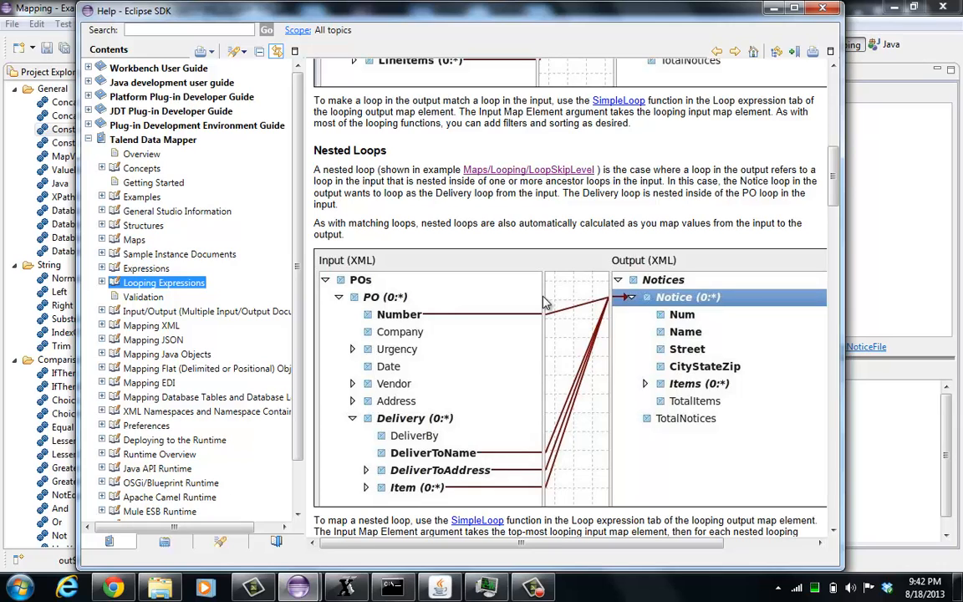
pyautogui.click(774, 9)
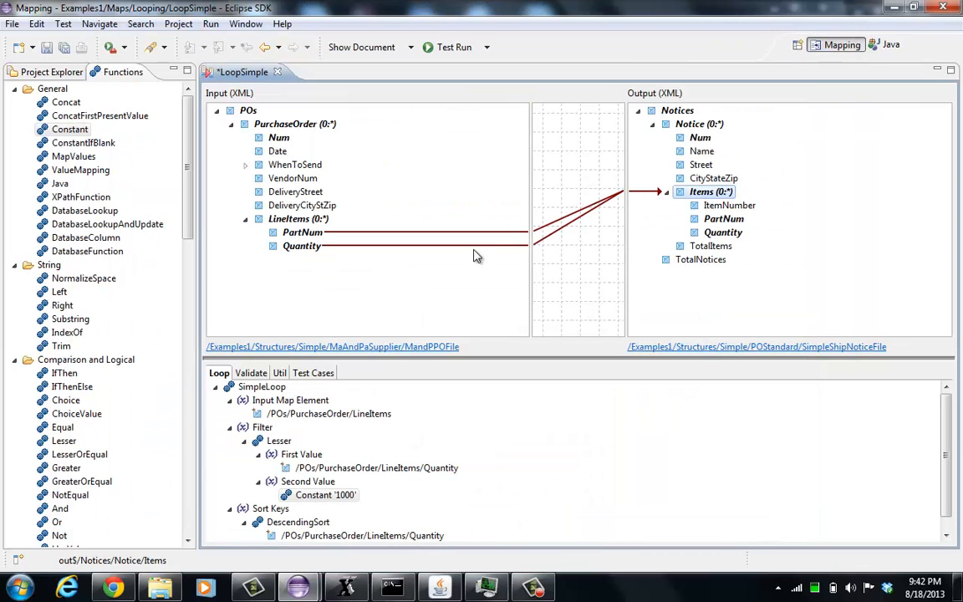
# - Open the LoopSkipLevel map from the Examples1 project's Maps/Looping folder and close the LoopSimple map
pyautogui.click(33, 71)
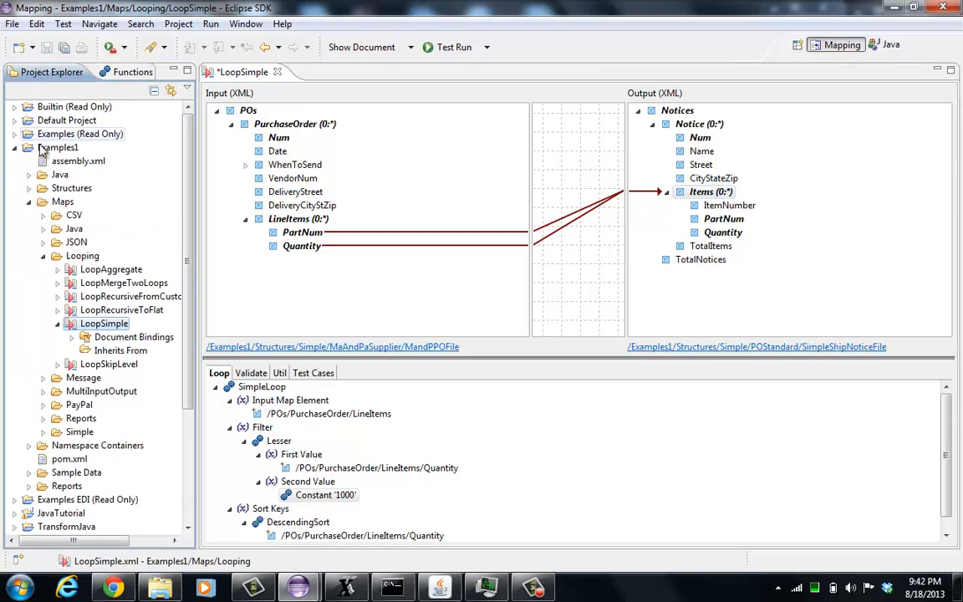
pyautogui.doubleClick(101, 364)
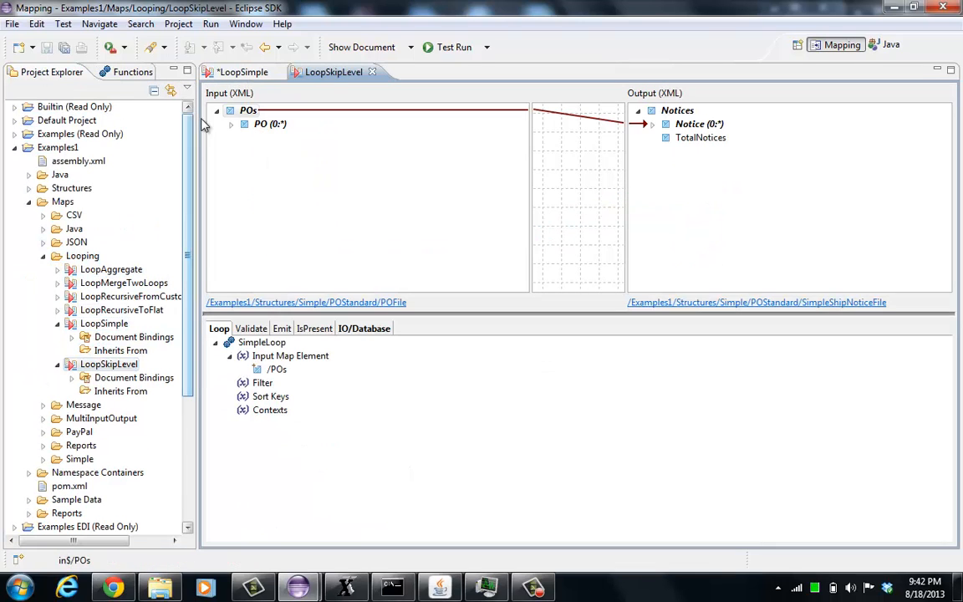
pyautogui.click(224, 72)
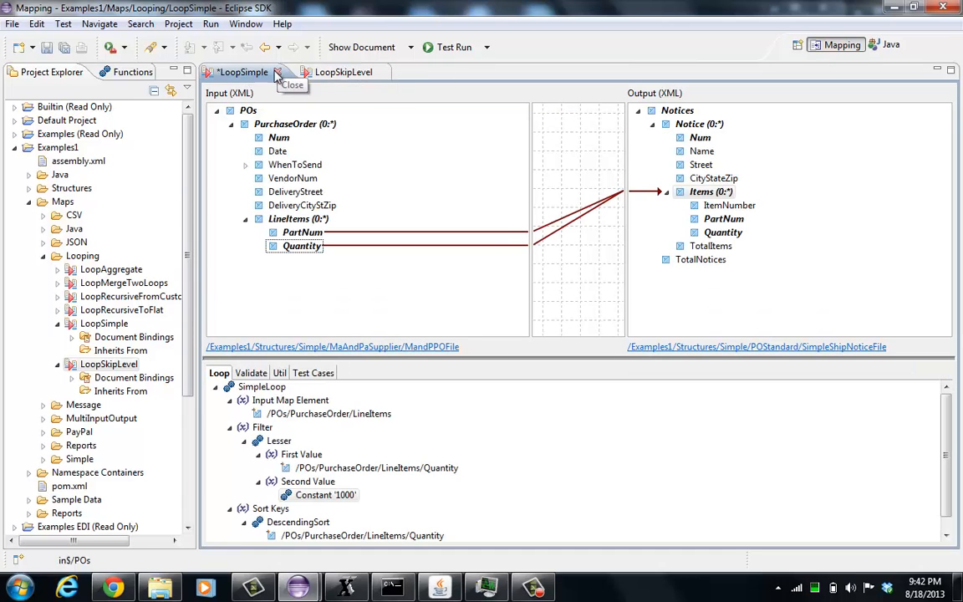
pyautogui.click(277, 72)
pyautogui.click(556, 301)
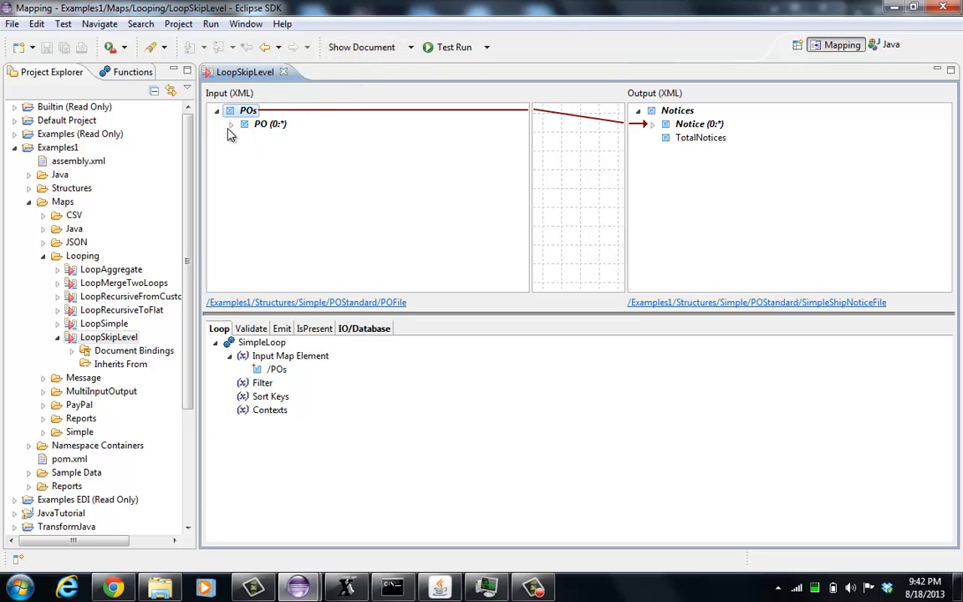
# - Expand the input PO, Delivery and Item loops and the output Notice and Items loops, enlarging the mapping area to show them
pyautogui.click(230, 125)
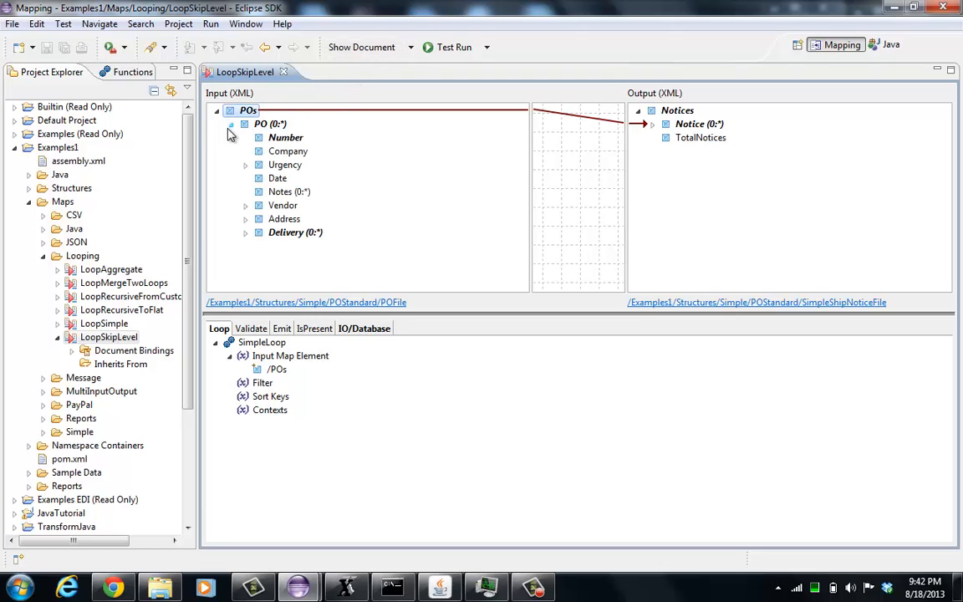
pyautogui.click(246, 232)
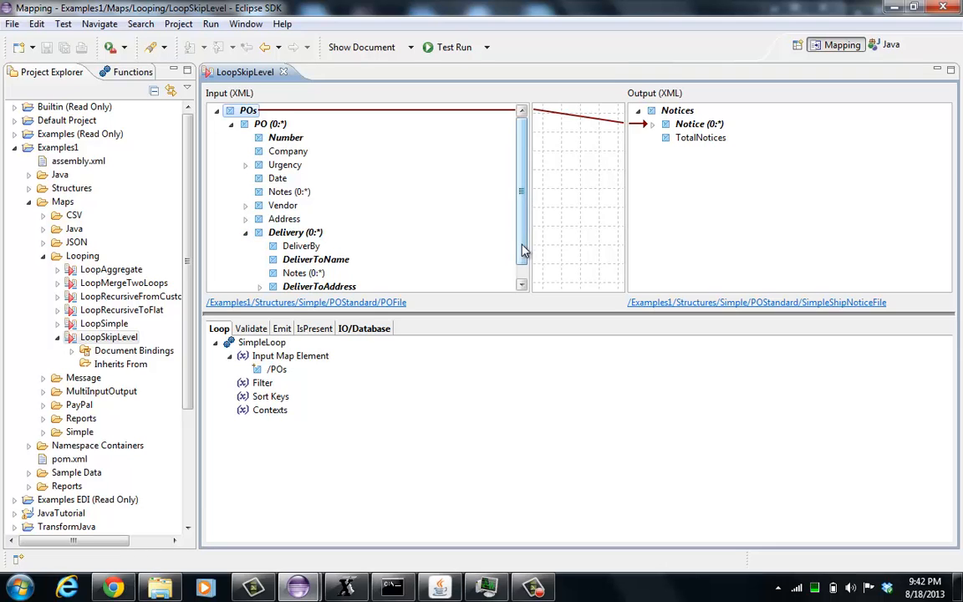
pyautogui.scroll(-1, 522, 247)
pyautogui.click(259, 284)
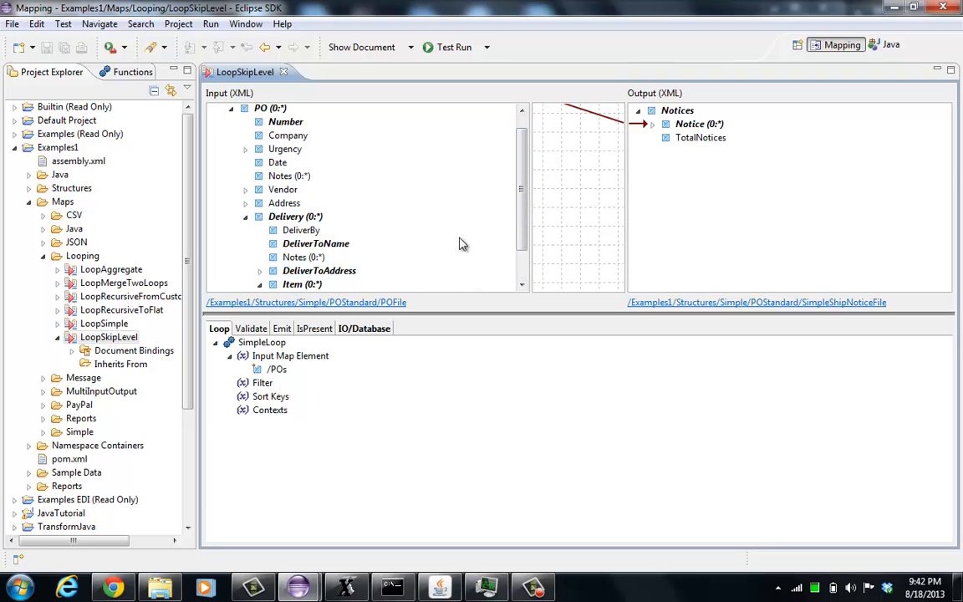
pyautogui.moveTo(519, 241); pyautogui.dragTo(503, 418)
pyautogui.moveTo(530, 314); pyautogui.dragTo(545, 312)
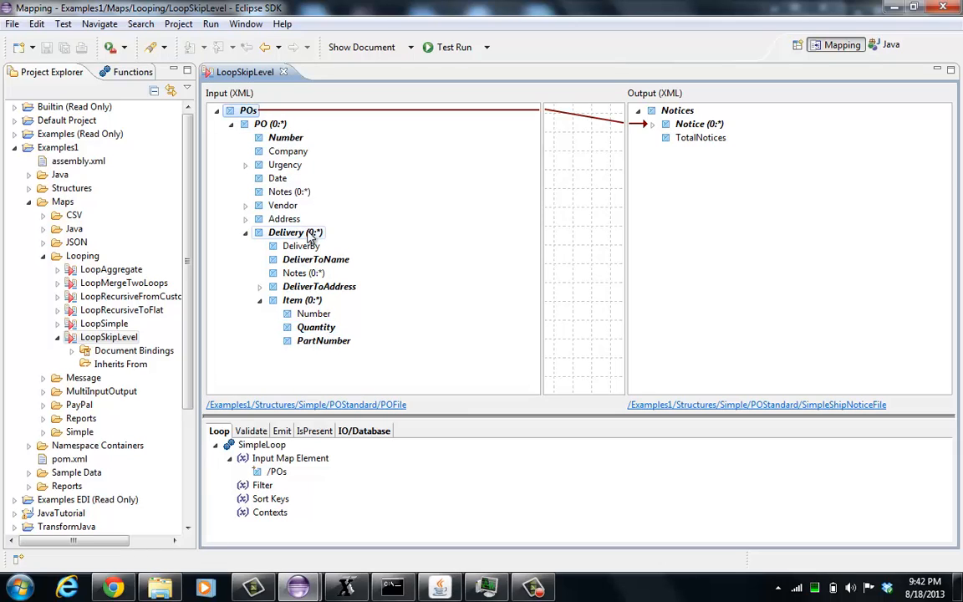
pyautogui.click(654, 125)
pyautogui.click(667, 192)
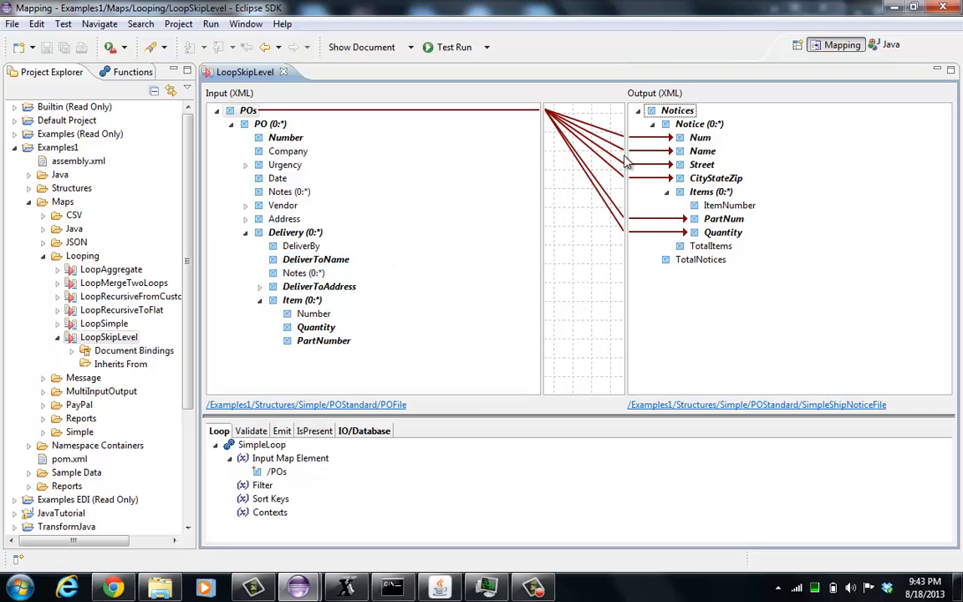
# - Examine the output Notice element's loop expression, including its NestedContext, and the input elements linked to it
pyautogui.click(700, 126)
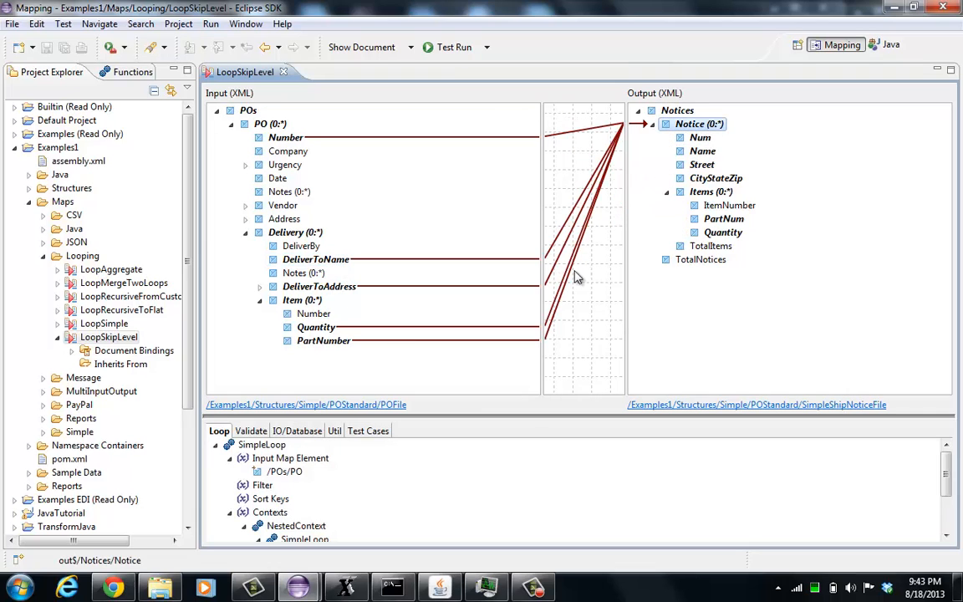
pyautogui.moveTo(529, 416); pyautogui.dragTo(525, 294)
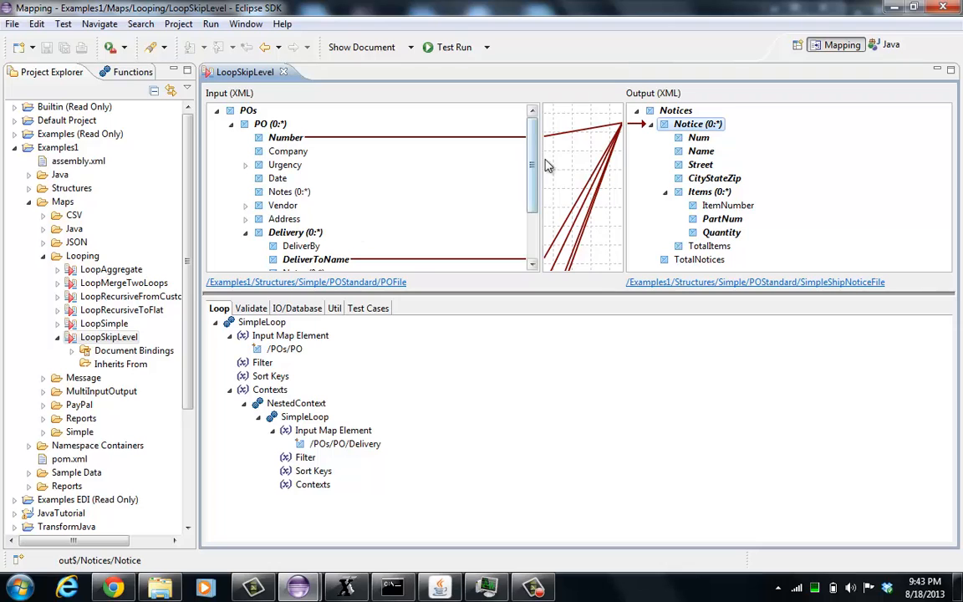
pyautogui.moveTo(535, 154); pyautogui.dragTo(532, 204)
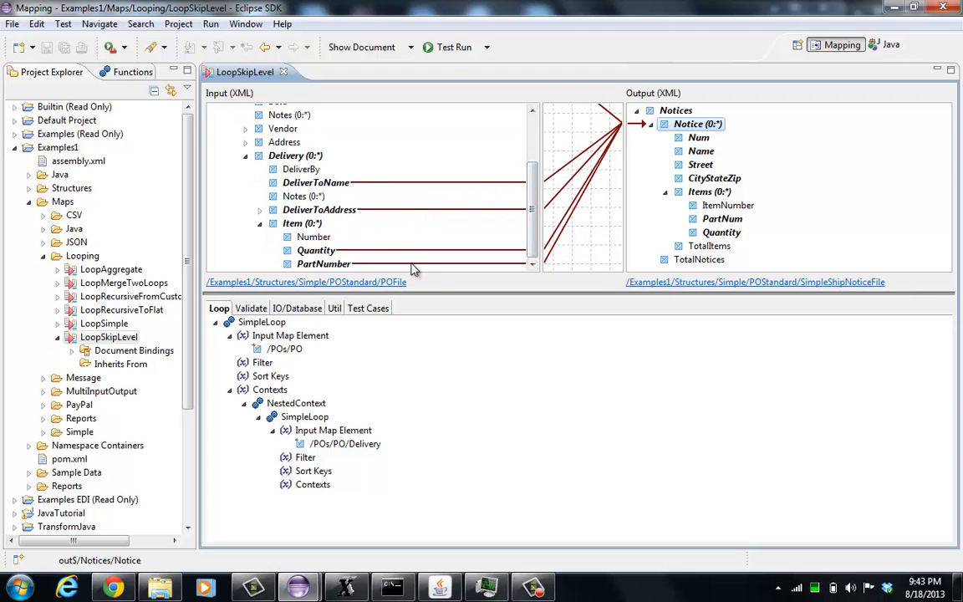
# - Remove all mapping expressions from the output Notices element and its children, enlarging the mapping area to show both structures
pyautogui.moveTo(405, 291); pyautogui.dragTo(449, 389)
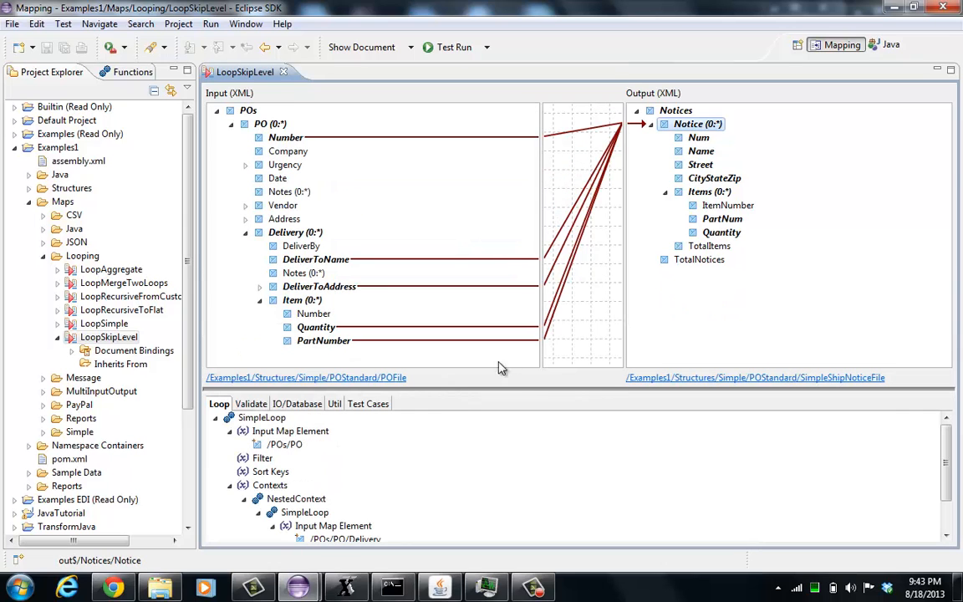
pyautogui.click(679, 111)
pyautogui.rightClick(681, 114)
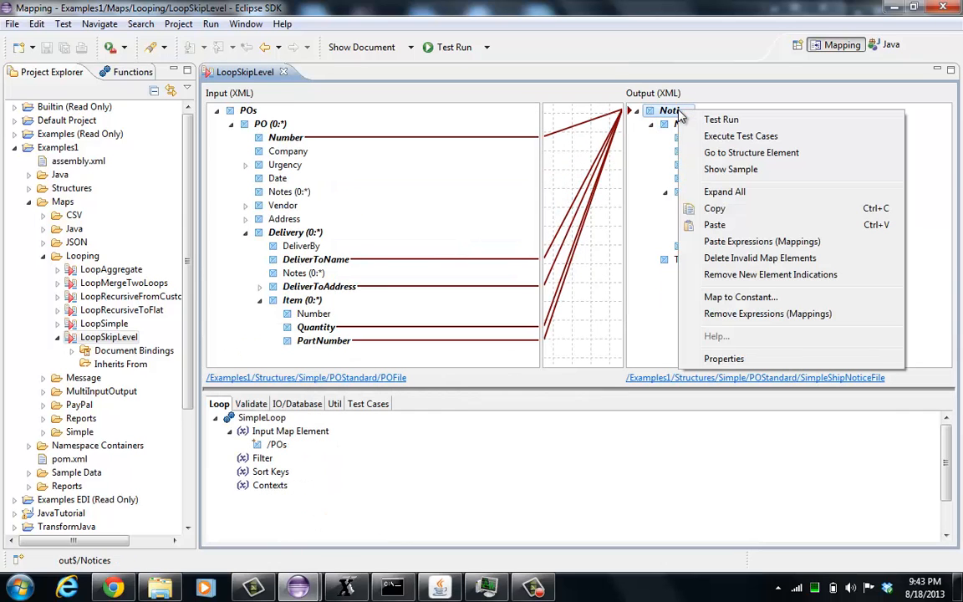
pyautogui.click(760, 313)
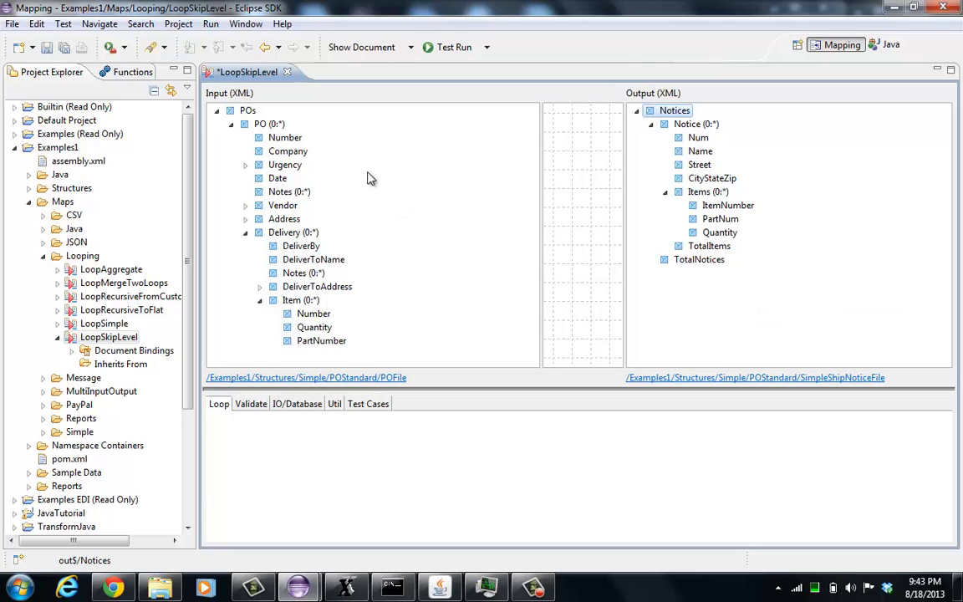
# - Map the input PO Number to Notice Num and DeliverToName to Notice Name, accepting the change of the output looping
pyautogui.moveTo(292, 138); pyautogui.dragTo(696, 140)
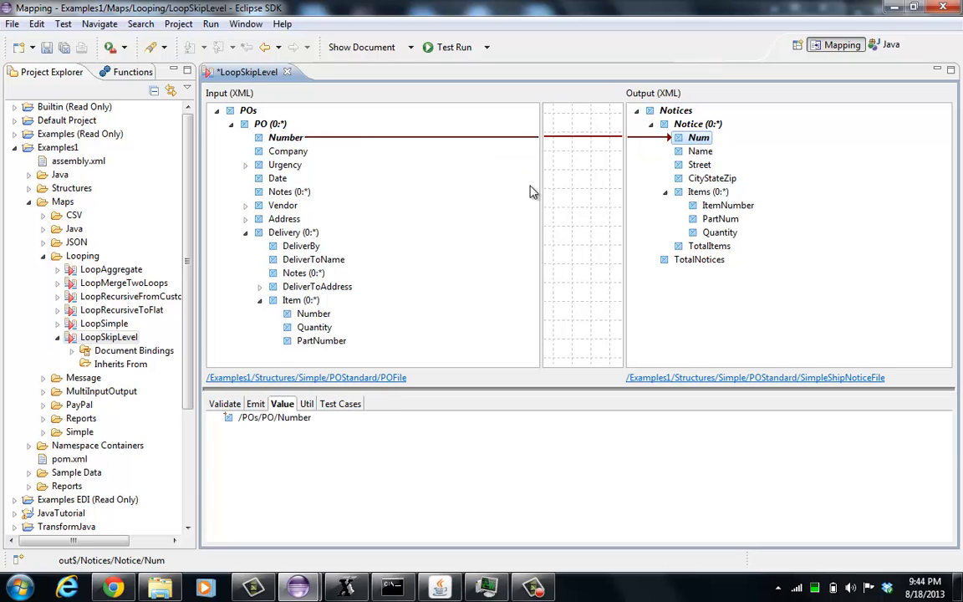
pyautogui.click(695, 126)
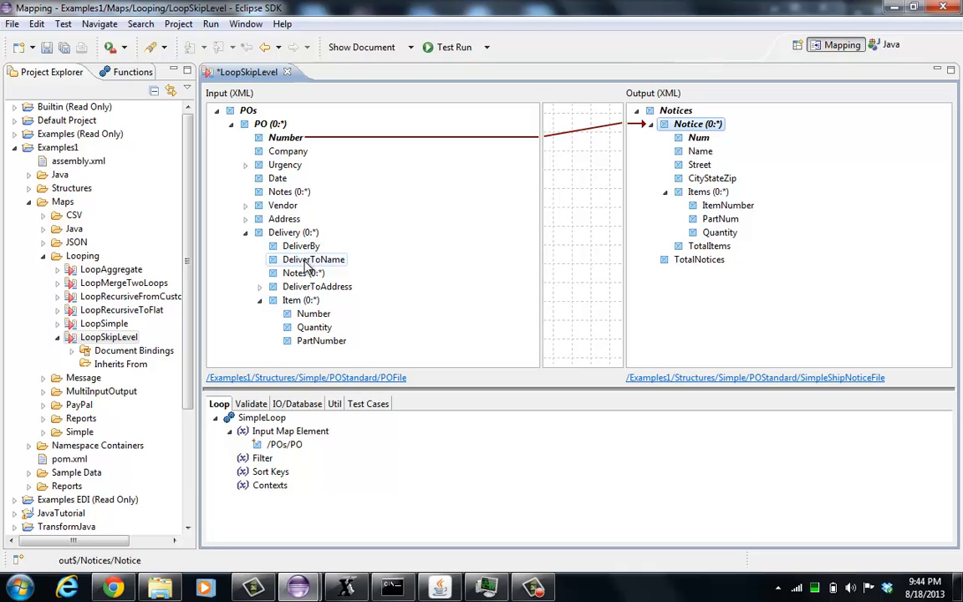
pyautogui.moveTo(308, 266); pyautogui.dragTo(710, 155)
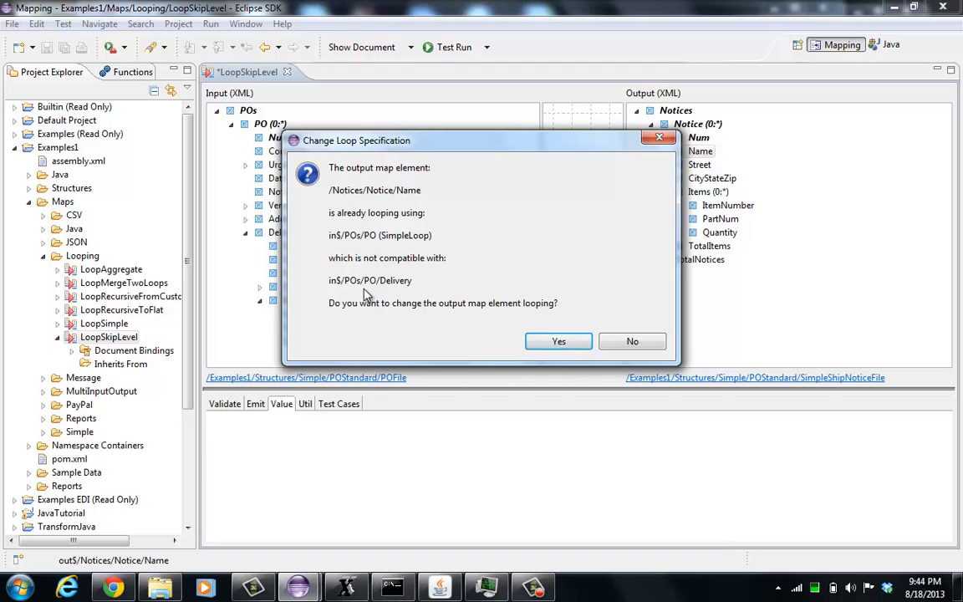
pyautogui.click(553, 341)
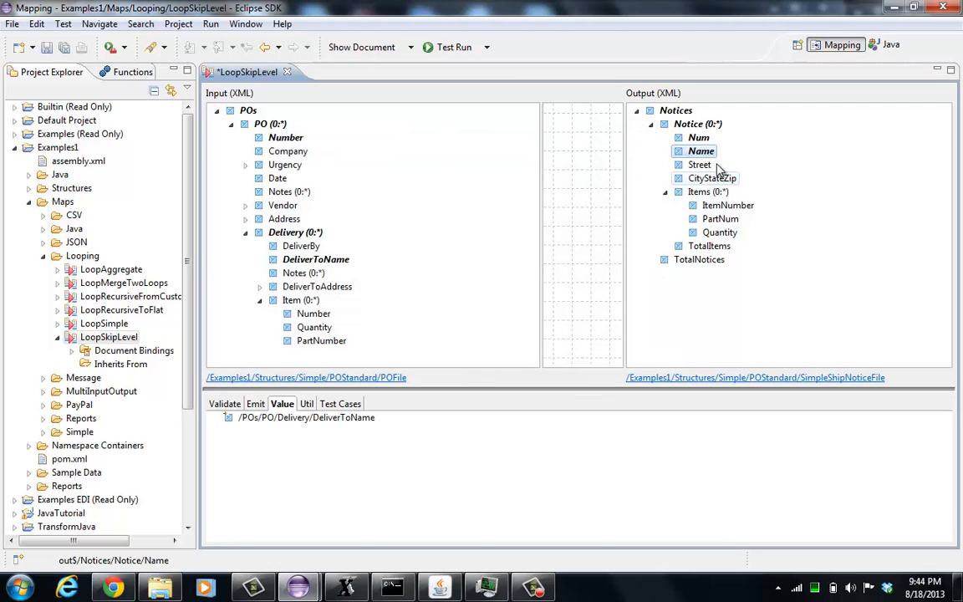
# - Examine the output Notice element's nested loop expression and its linked inputs, and test run the map to check the output
pyautogui.click(699, 124)
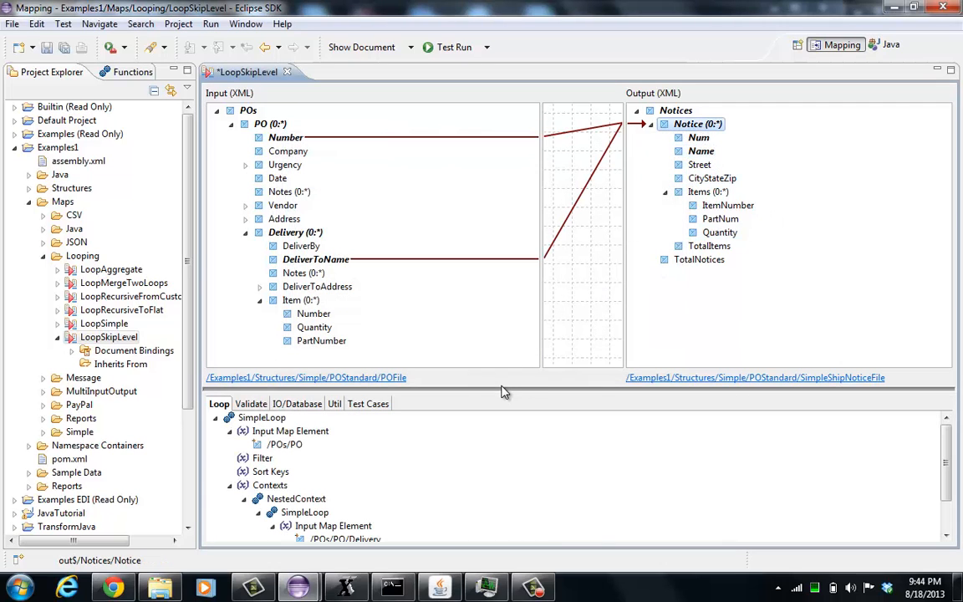
pyautogui.moveTo(505, 390); pyautogui.dragTo(516, 276)
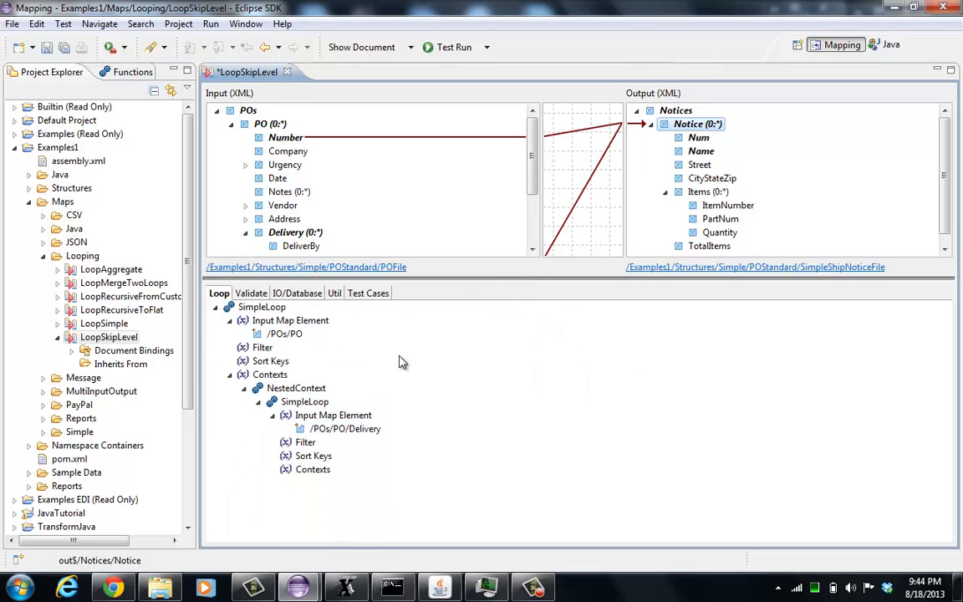
pyautogui.moveTo(492, 279); pyautogui.dragTo(486, 387)
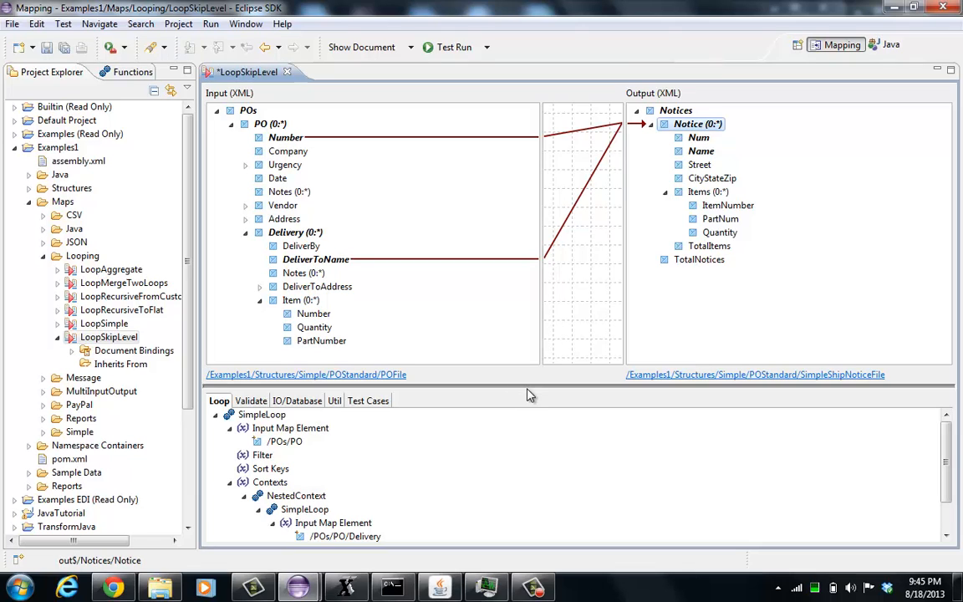
pyautogui.moveTo(538, 386); pyautogui.dragTo(551, 321)
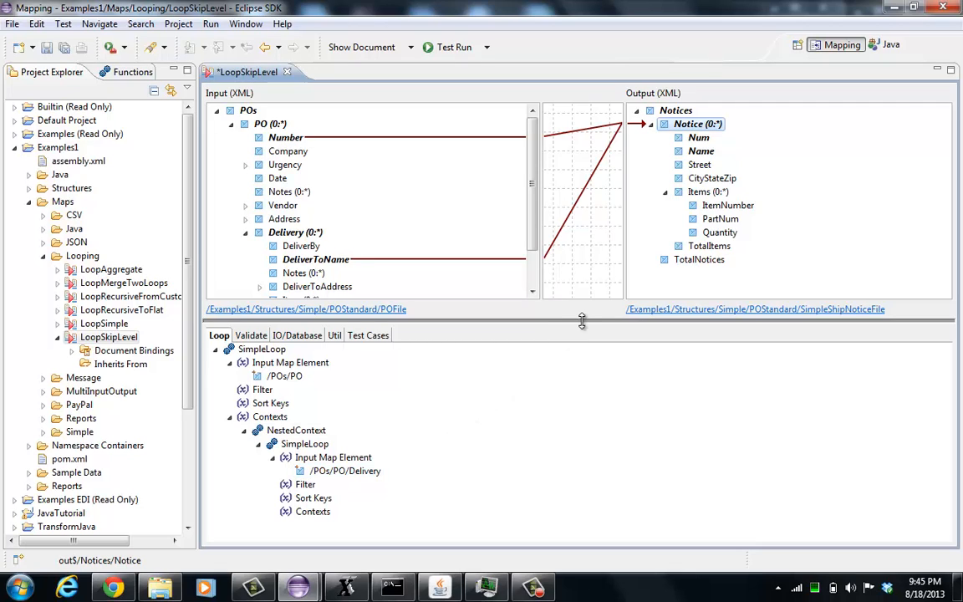
pyautogui.moveTo(582, 321); pyautogui.dragTo(567, 365)
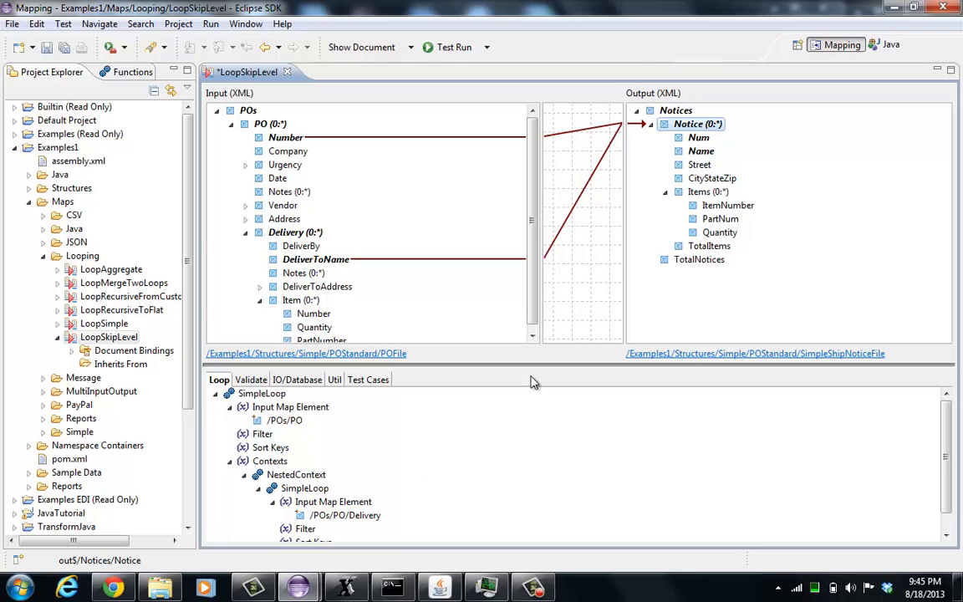
pyautogui.moveTo(536, 365); pyautogui.dragTo(545, 316)
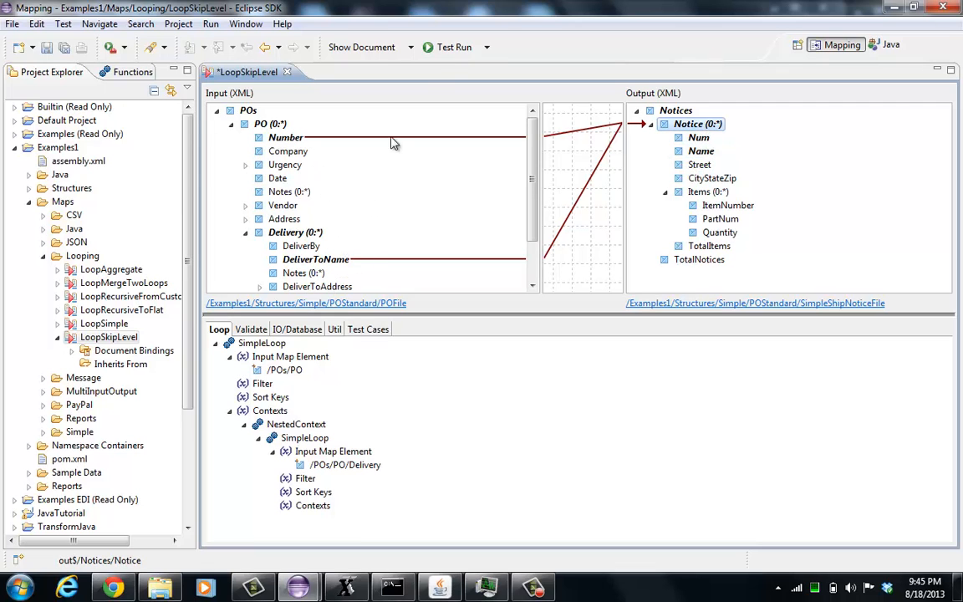
pyautogui.click(451, 47)
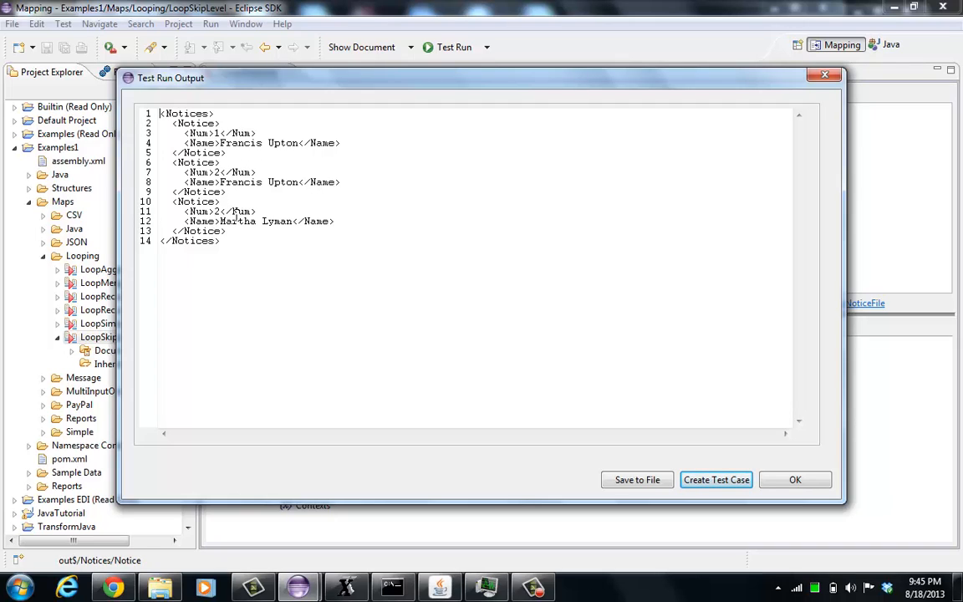
pyautogui.click(798, 483)
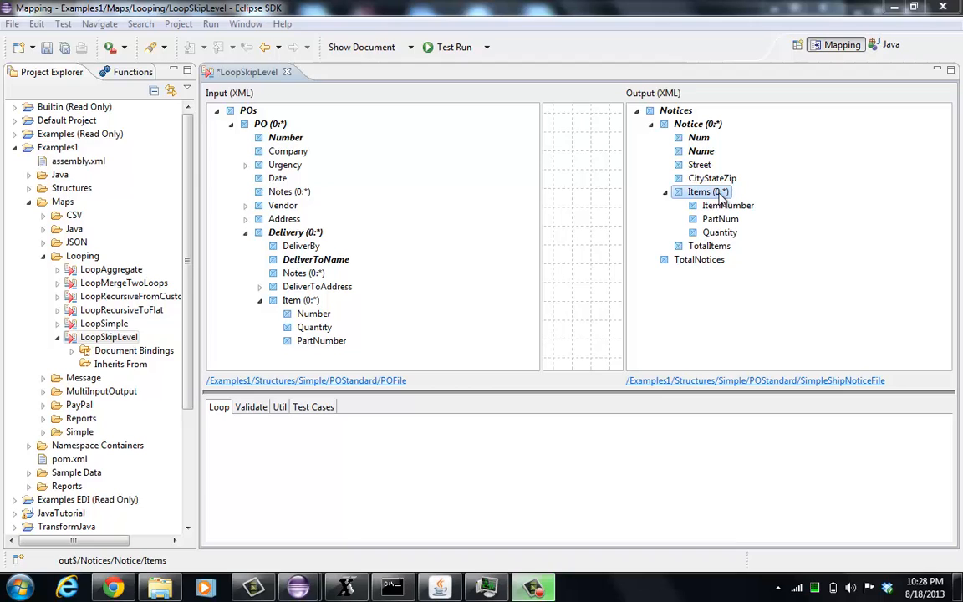
# - Add the FixedLoop function to the loop expression of the output Items element, accepting a Count of 1 in its properties
pyautogui.click(123, 72)
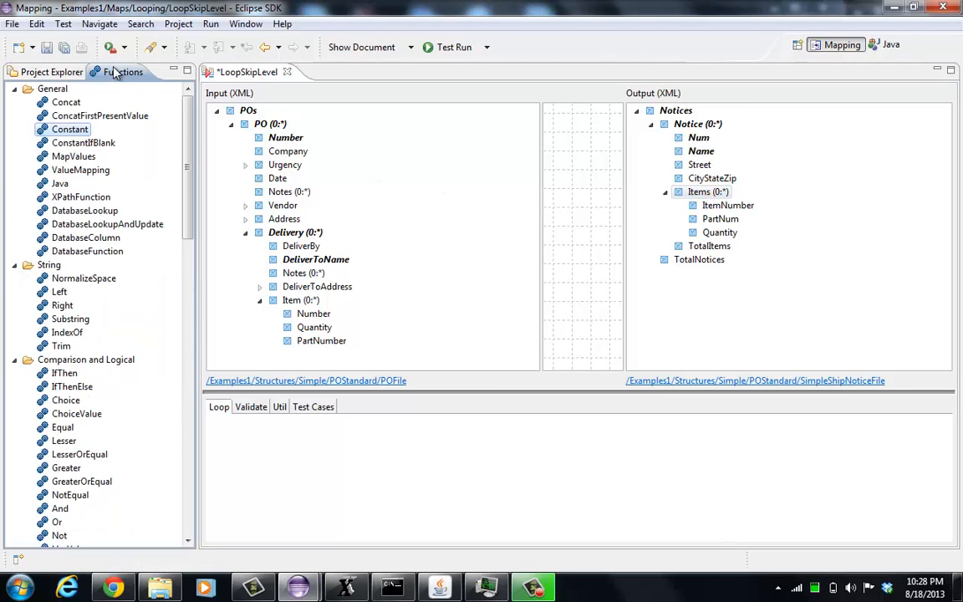
pyautogui.moveTo(187, 148); pyautogui.dragTo(176, 408)
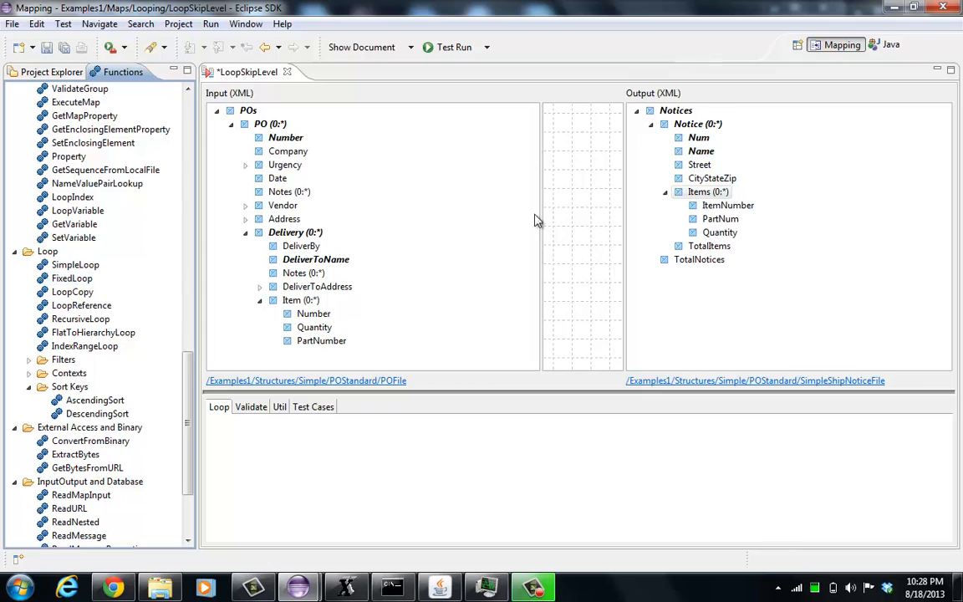
pyautogui.click(699, 193)
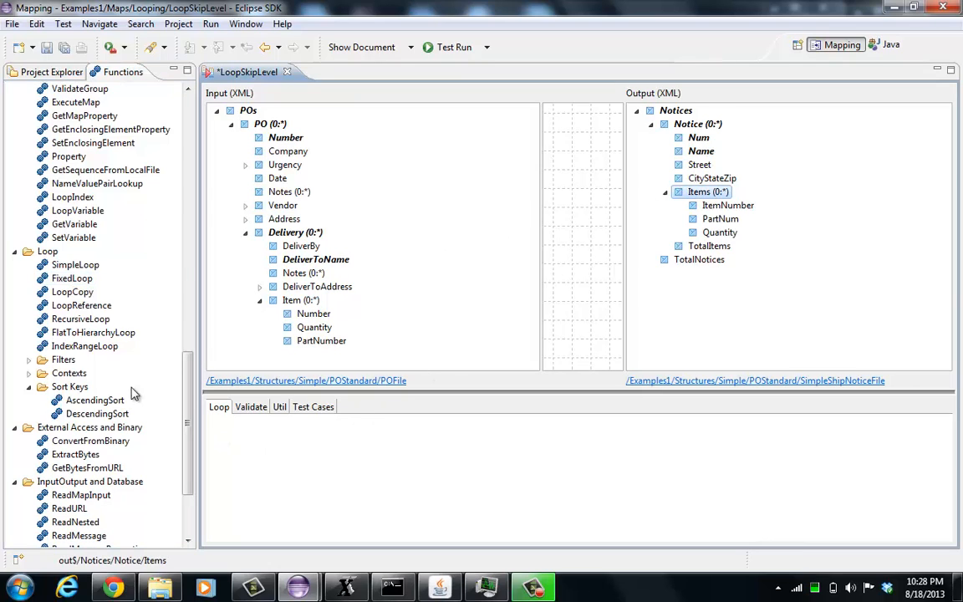
pyautogui.moveTo(72, 278); pyautogui.dragTo(271, 447)
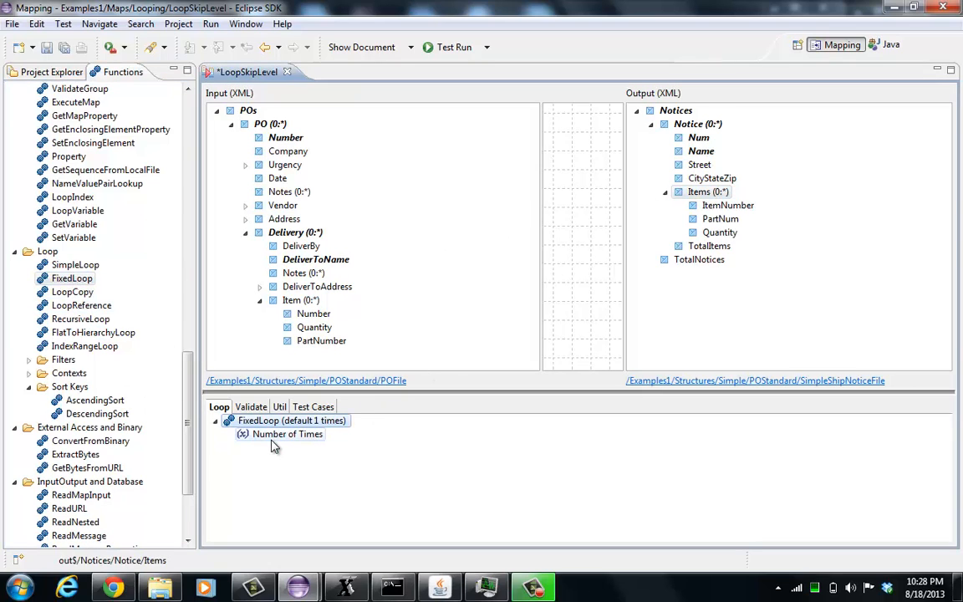
pyautogui.doubleClick(332, 427)
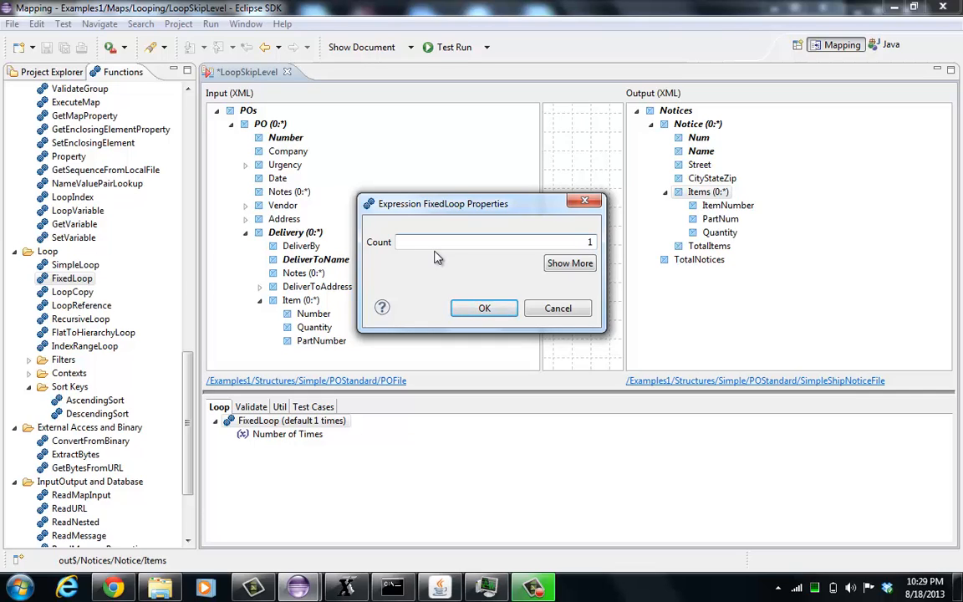
pyautogui.click(484, 309)
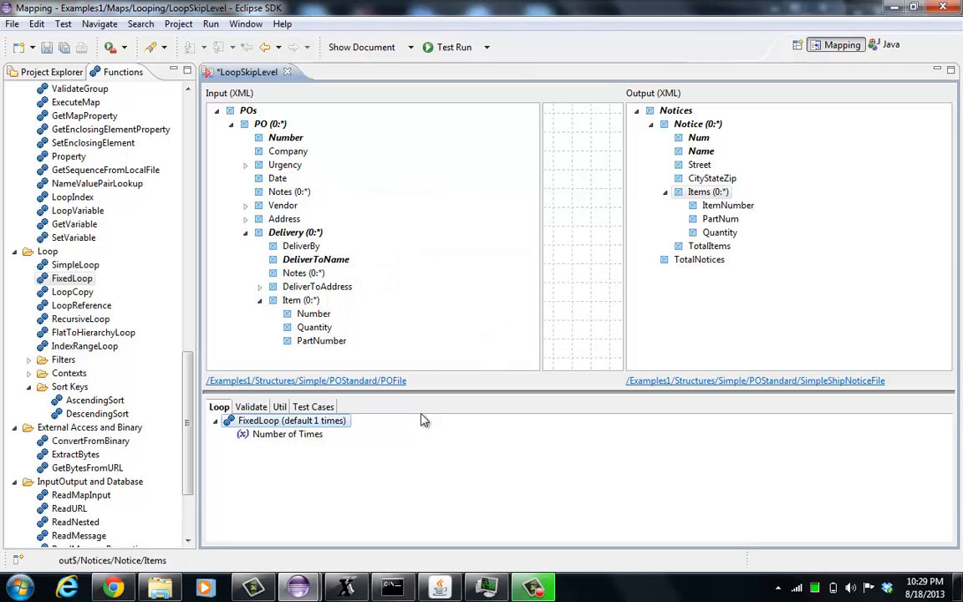
# - Read the help for the FixedLoop function's Count property and Number of Times argument, then close the help
pyautogui.rightClick(309, 427)
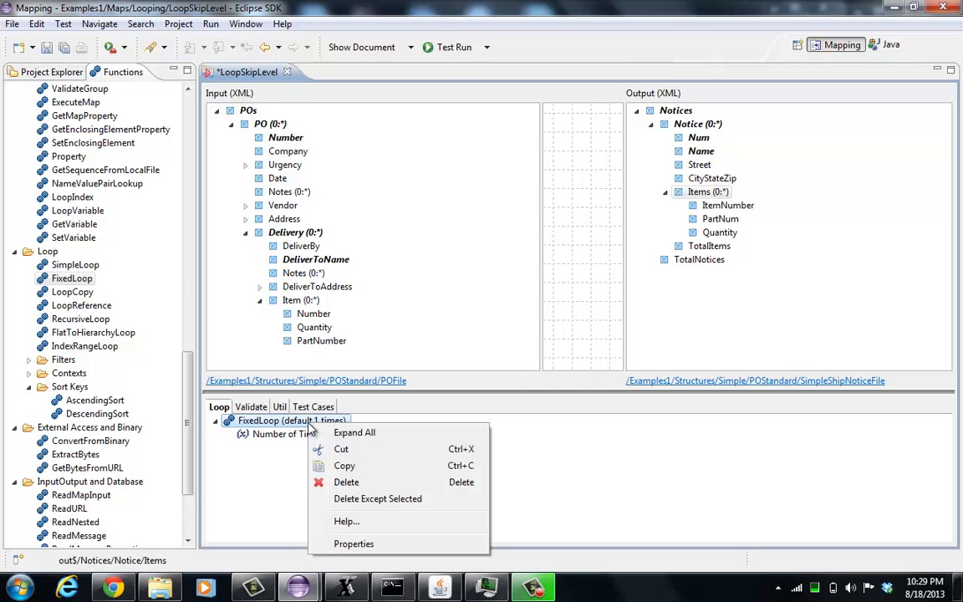
pyautogui.click(372, 521)
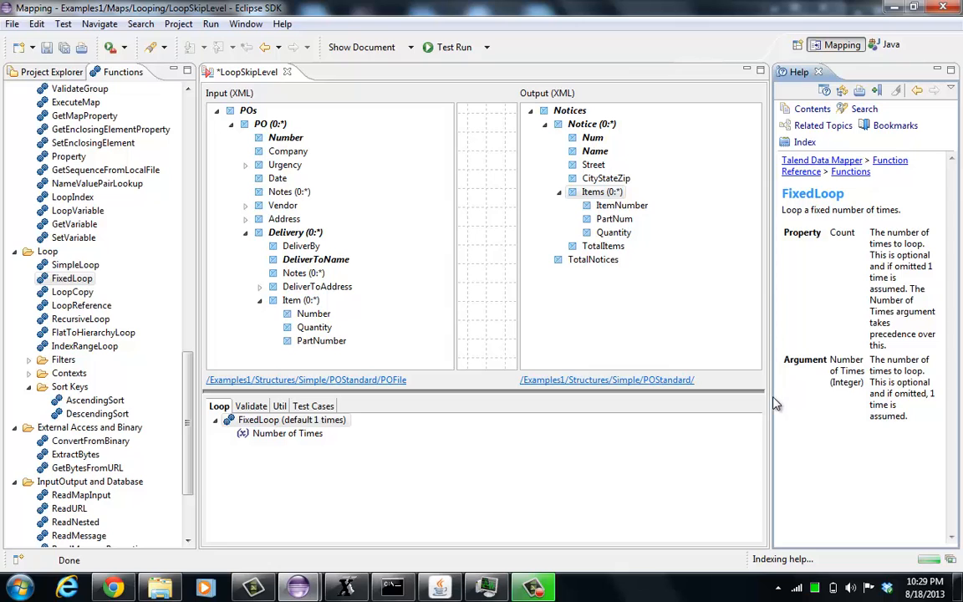
pyautogui.moveTo(771, 397); pyautogui.dragTo(710, 397)
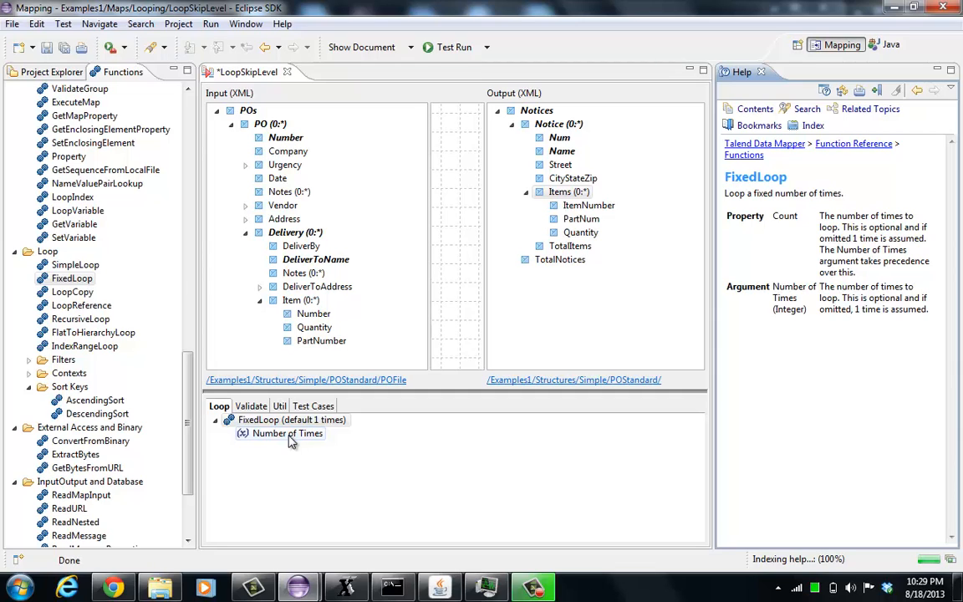
pyautogui.click(761, 72)
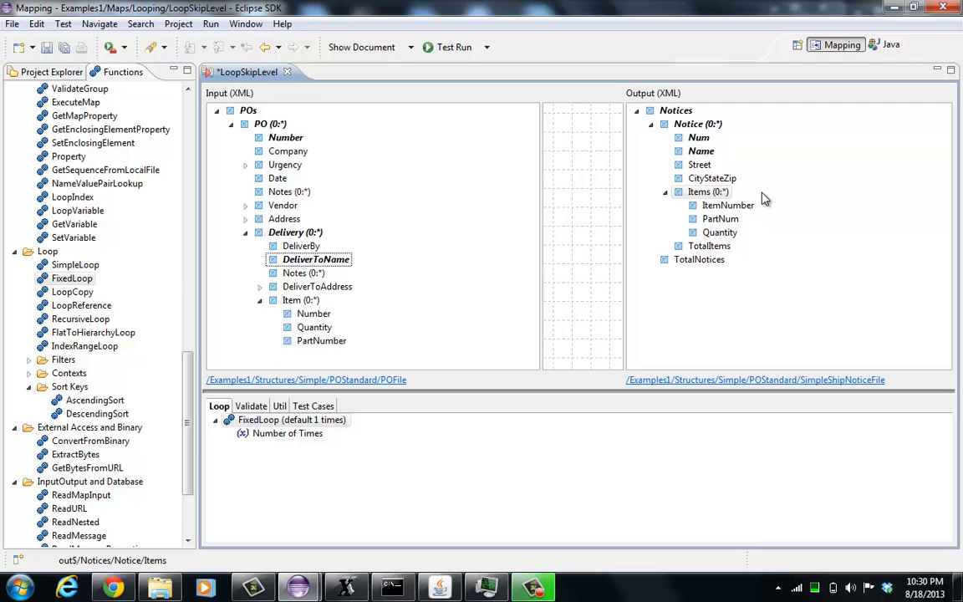
# - Map the output ItemNumber element to the String constant 12 and test run the map
pyautogui.click(714, 194)
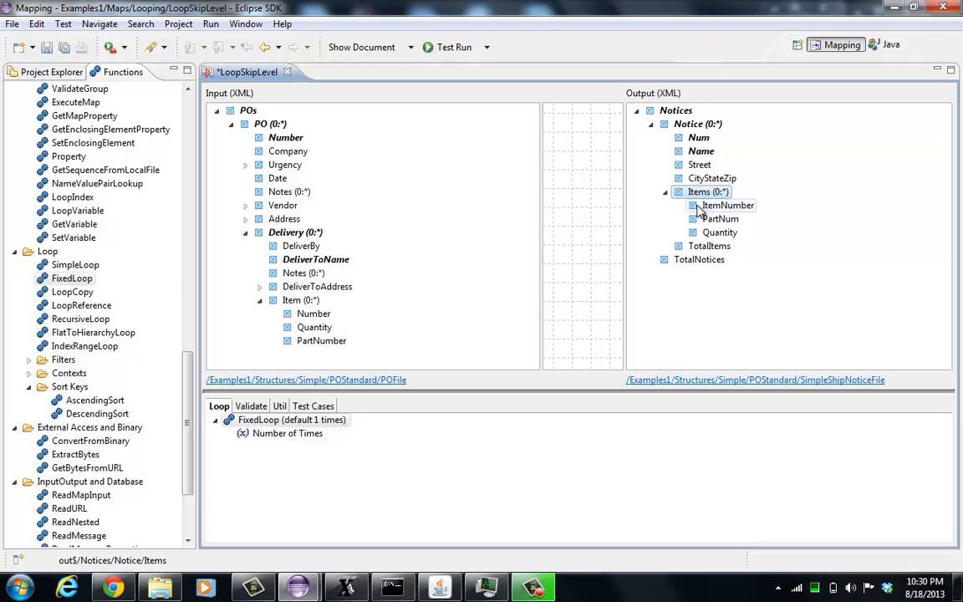
pyautogui.rightClick(747, 210)
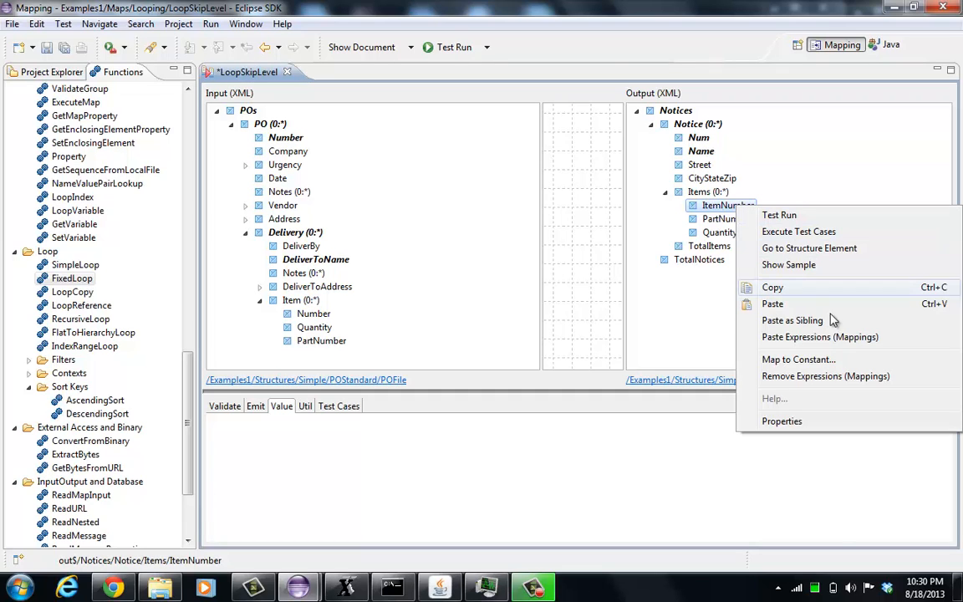
pyautogui.click(799, 360)
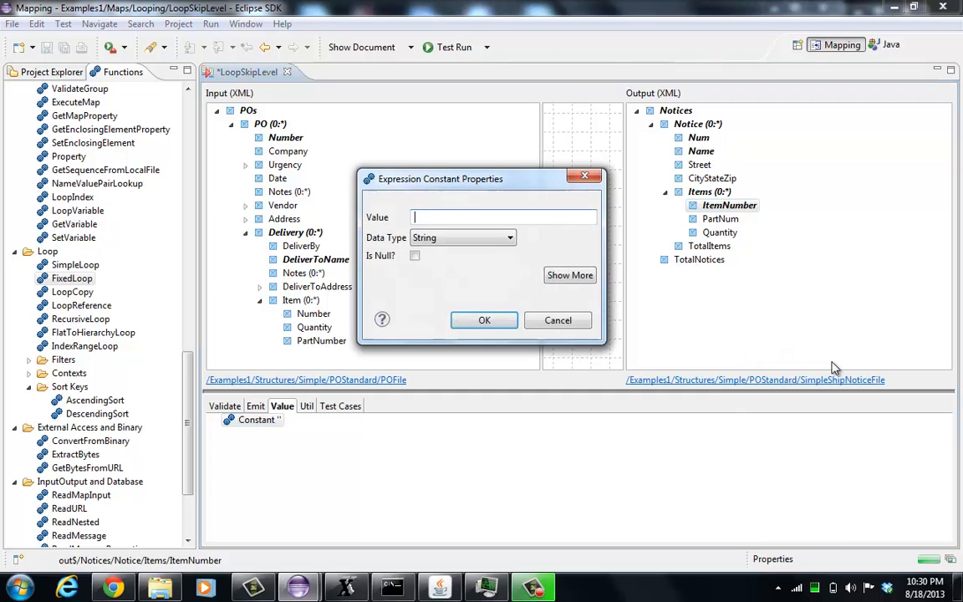
pyautogui.write('12')
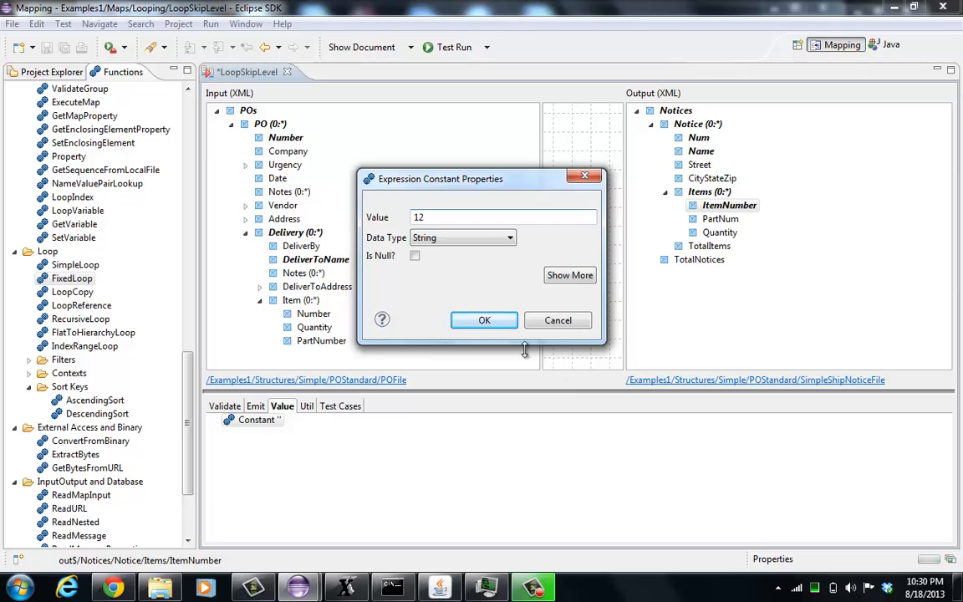
pyautogui.click(485, 321)
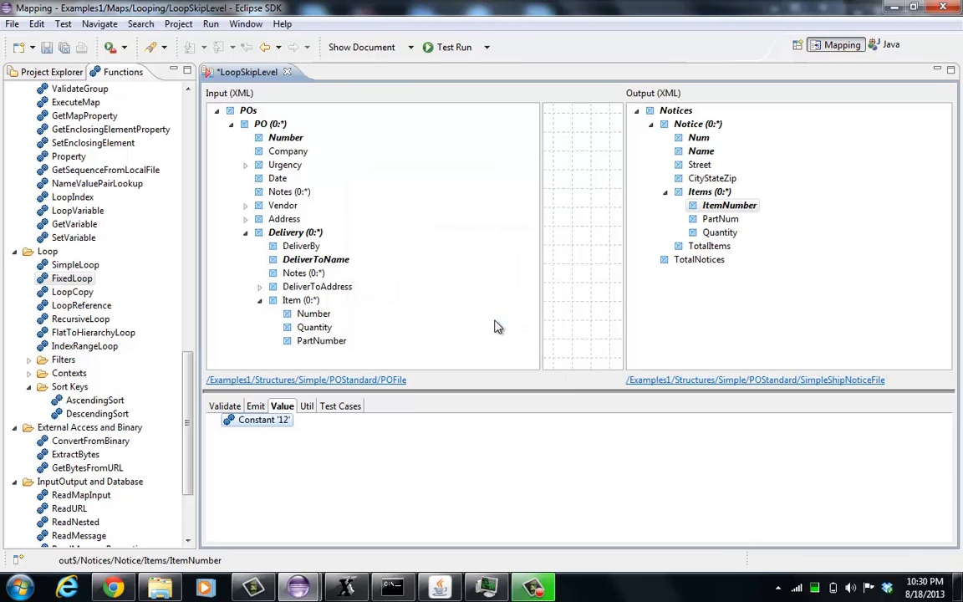
pyautogui.click(428, 48)
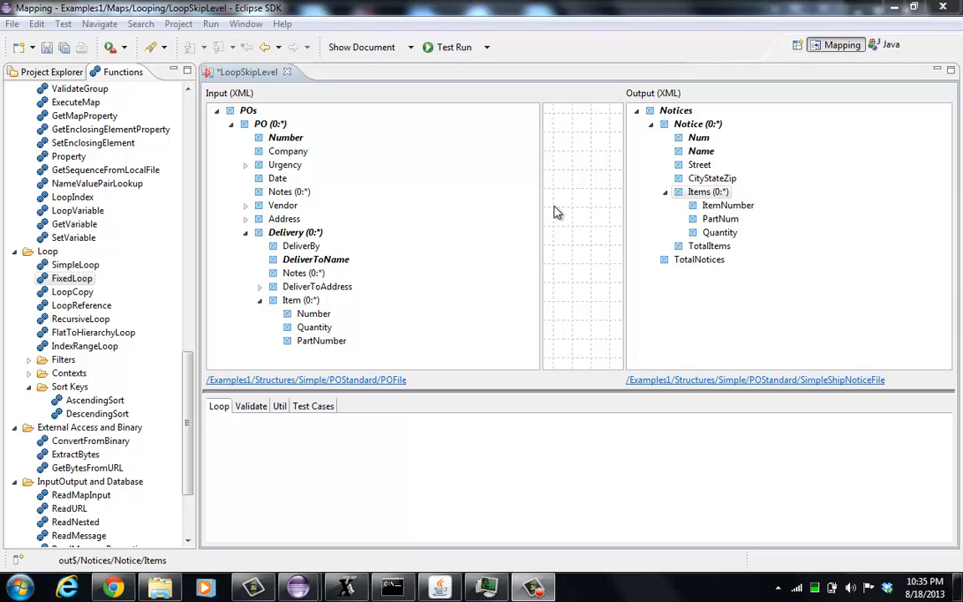
# - Remove the mapping expressions from the output Items element and map the input PO Number to ItemNumber
pyautogui.rightClick(692, 194)
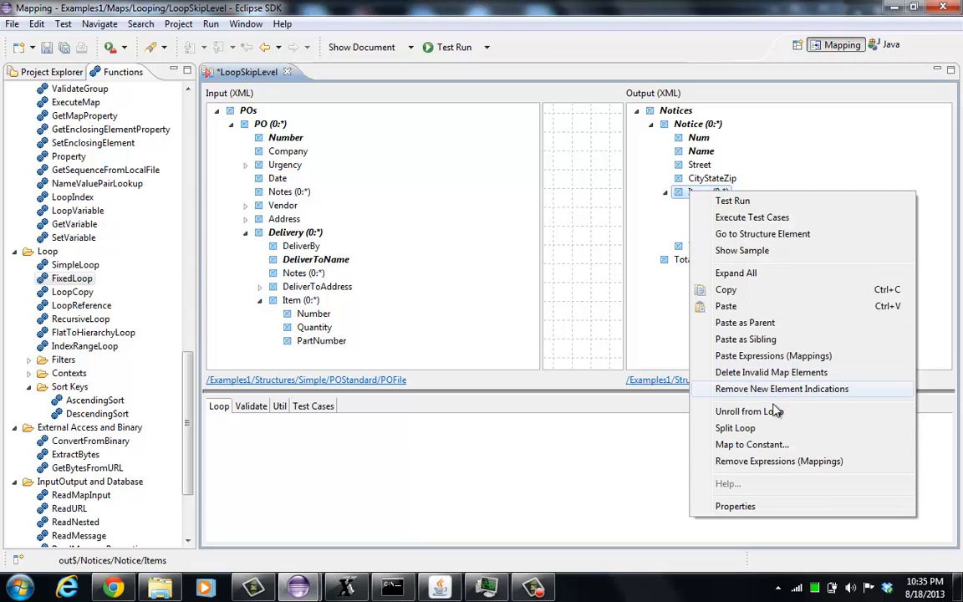
pyautogui.click(744, 462)
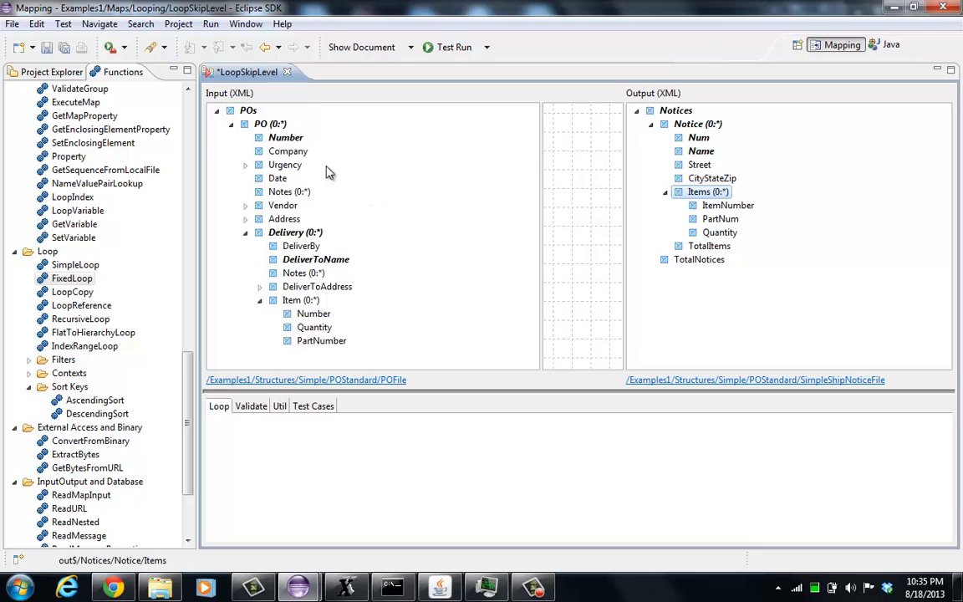
pyautogui.moveTo(282, 140); pyautogui.dragTo(721, 209)
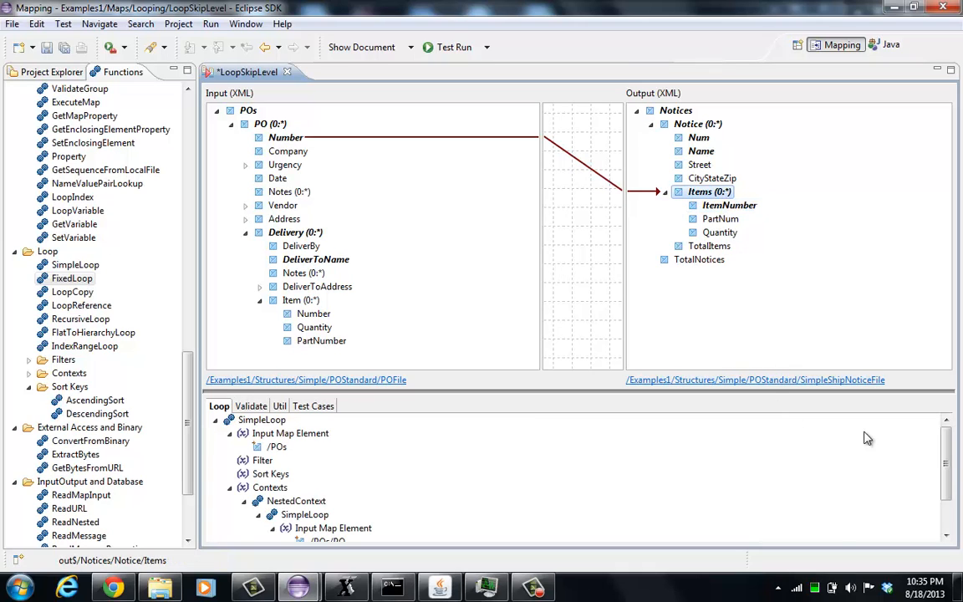
# - Check the output Items element's nested loop expression and test run the map to view the repeated items
pyautogui.moveTo(946, 461); pyautogui.dragTo(946, 422)
pyautogui.click(449, 47)
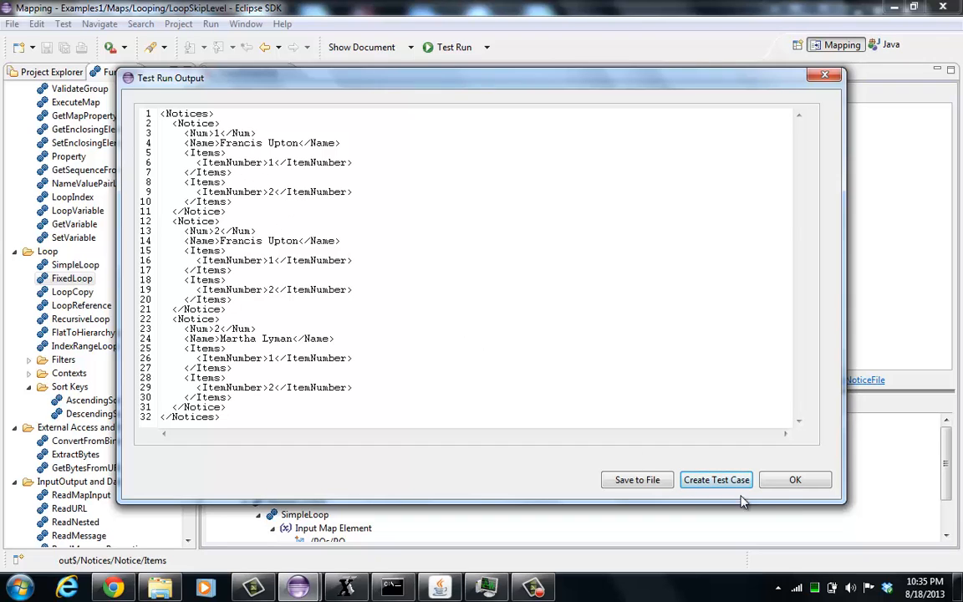
# - Remove the mapping expressions from the output Items element, unroll it from the loop and expand the unrolled Items element
pyautogui.click(825, 485)
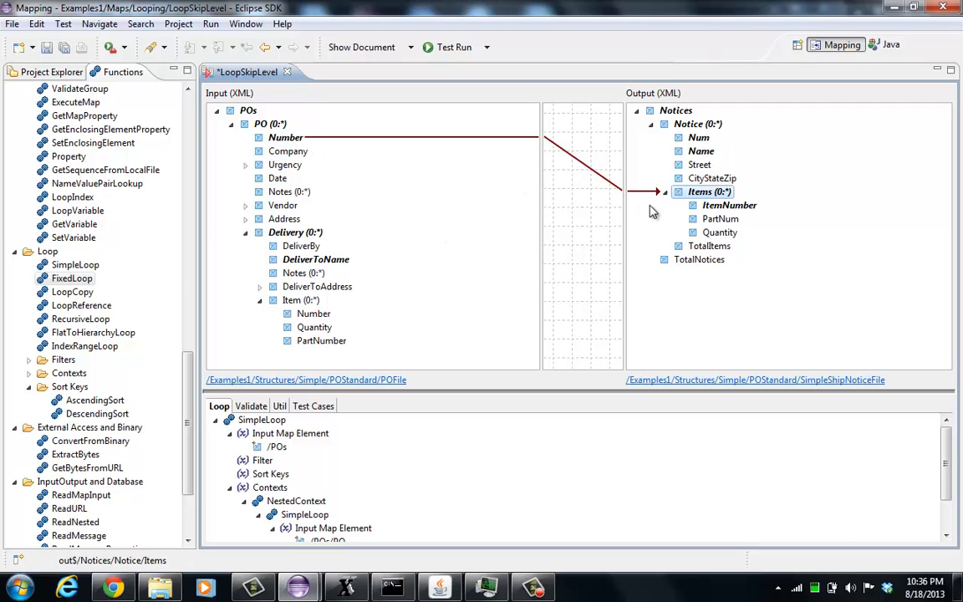
pyautogui.rightClick(705, 195)
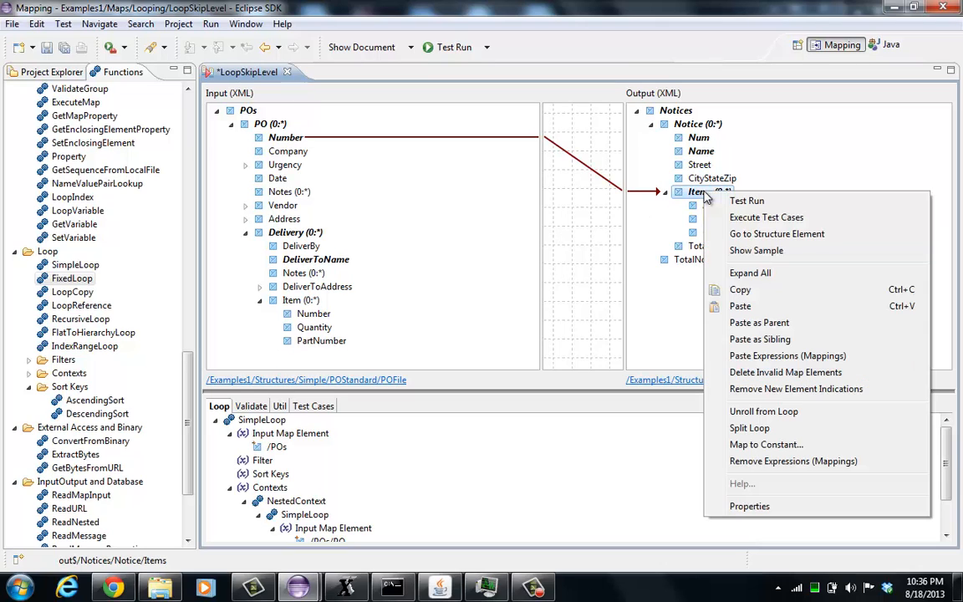
pyautogui.click(744, 461)
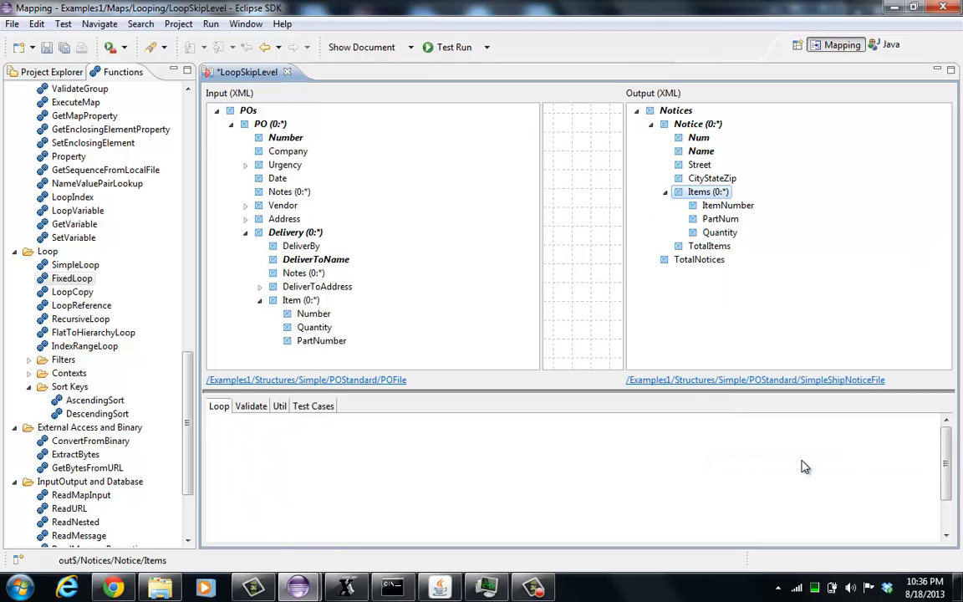
pyautogui.rightClick(717, 195)
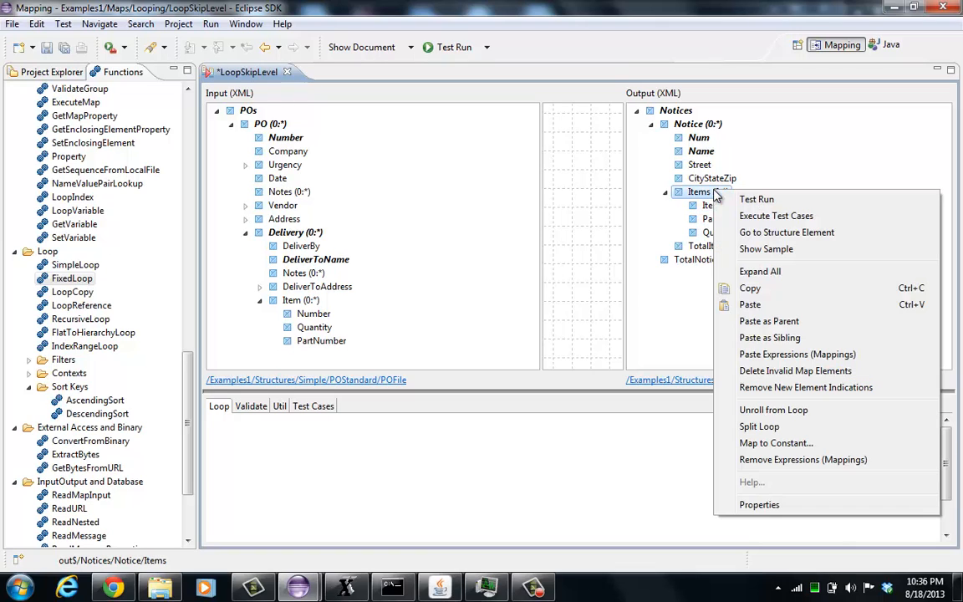
pyautogui.click(784, 409)
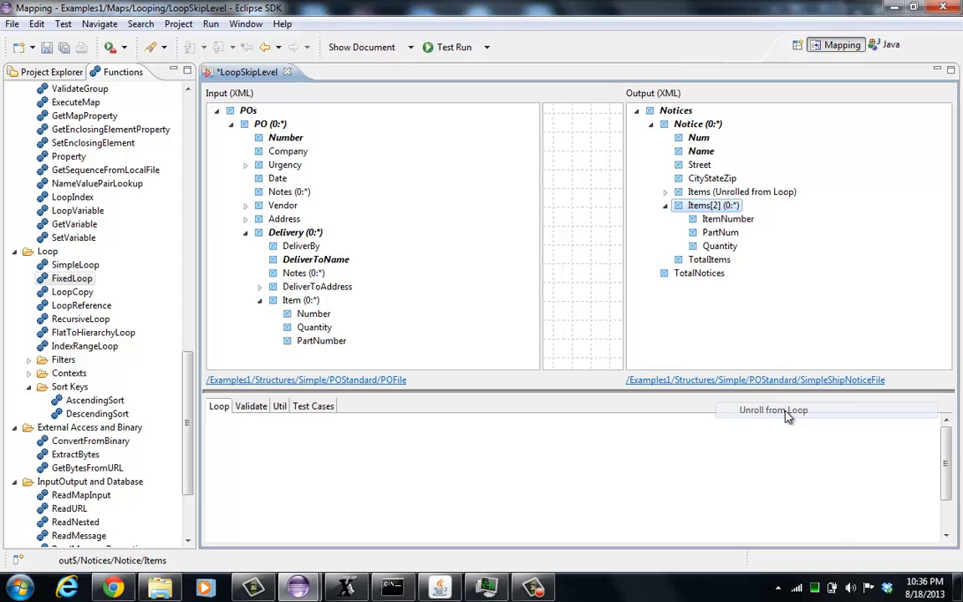
pyautogui.click(712, 194)
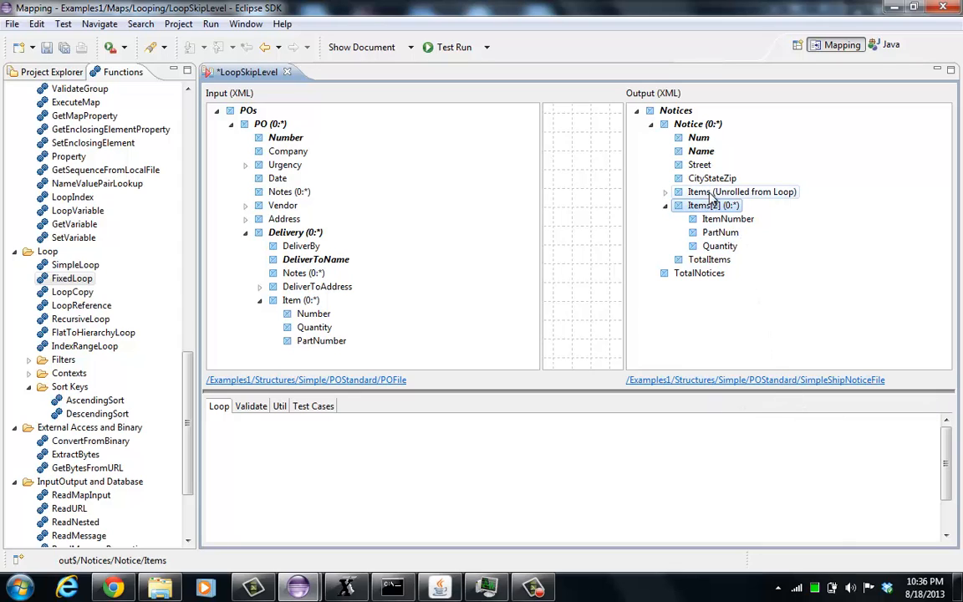
pyautogui.click(665, 192)
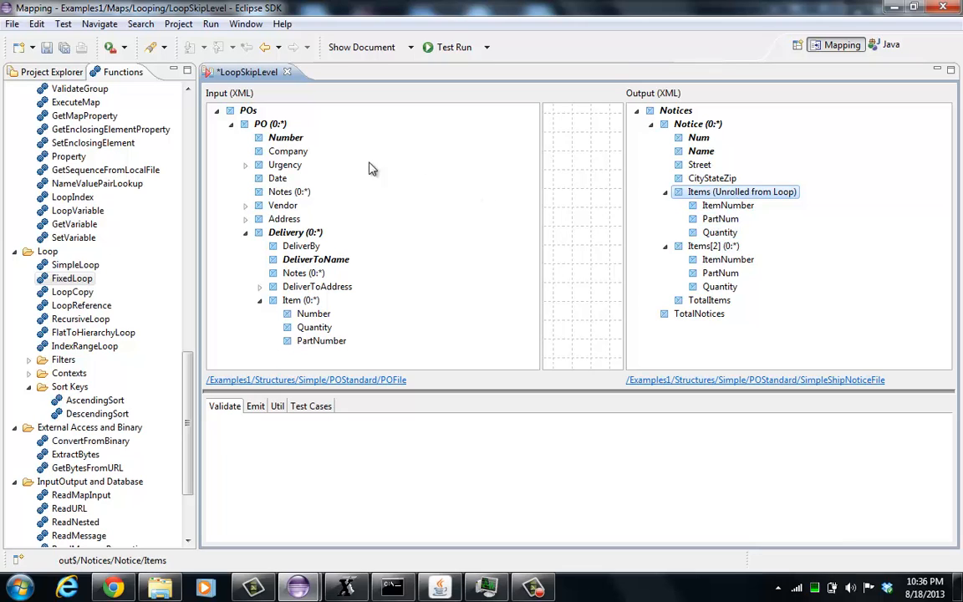
# - Map the input PO Number to ItemNumber under the unrolled Items element and test run the map
pyautogui.moveTo(291, 137); pyautogui.dragTo(731, 210)
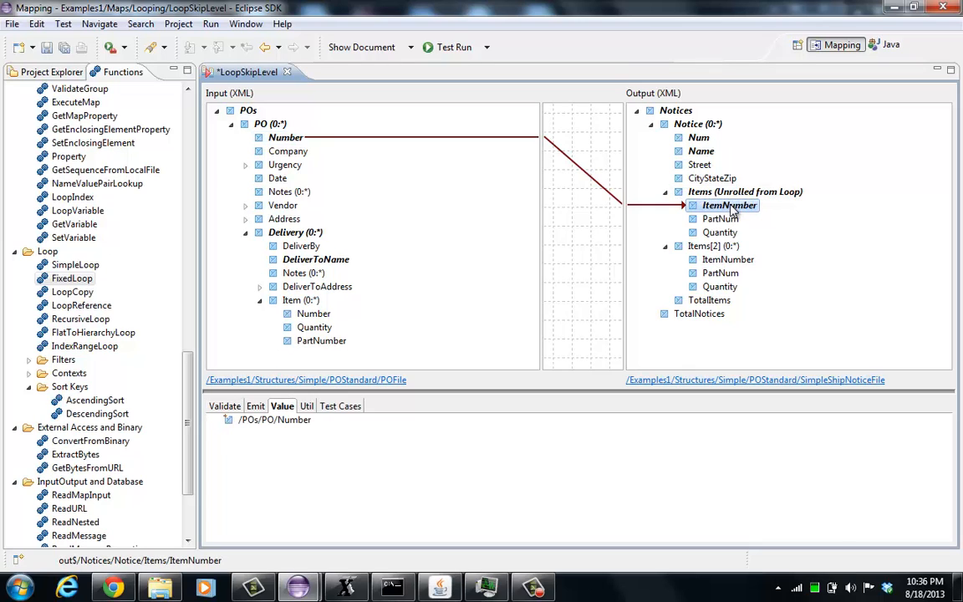
pyautogui.click(758, 193)
pyautogui.click(755, 204)
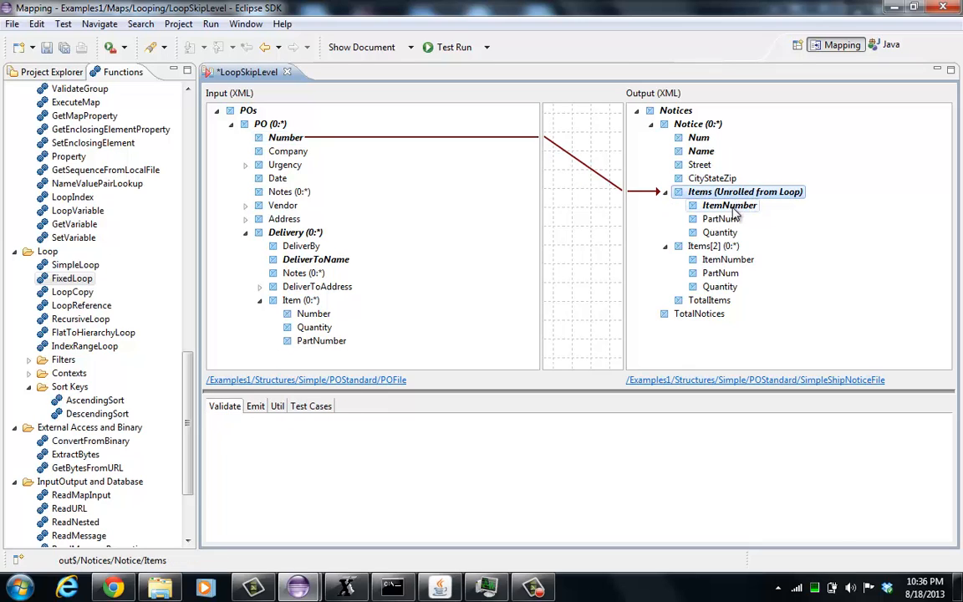
pyautogui.click(757, 194)
pyautogui.click(453, 48)
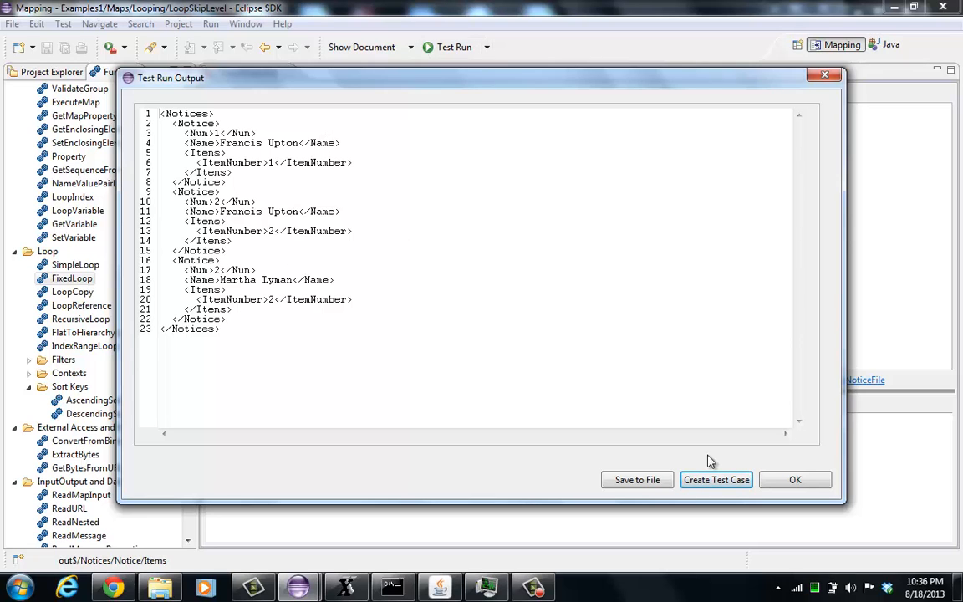
pyautogui.click(778, 483)
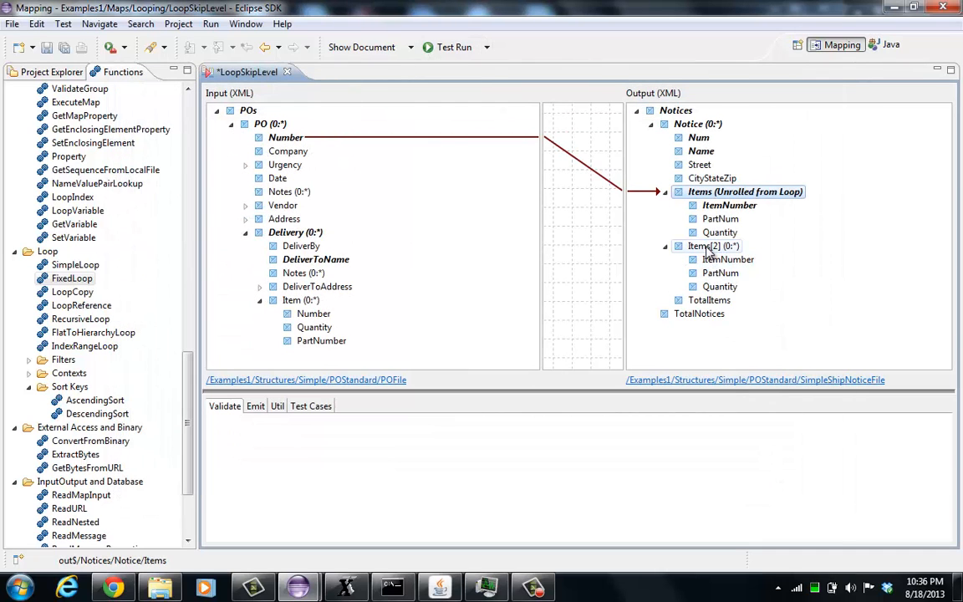
# - Unroll the output Items[2] element from the loop and expand it
pyautogui.rightClick(708, 252)
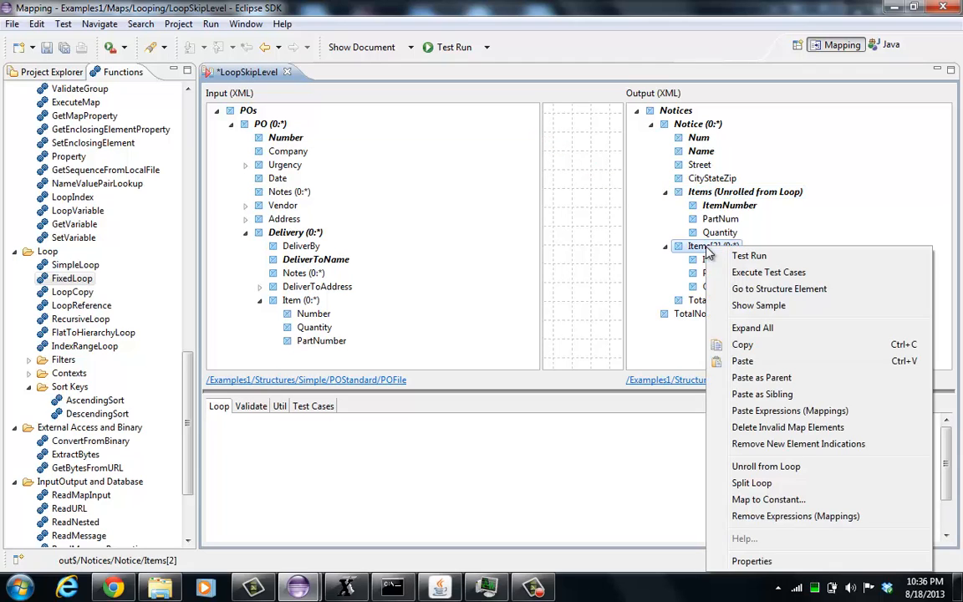
pyautogui.click(764, 466)
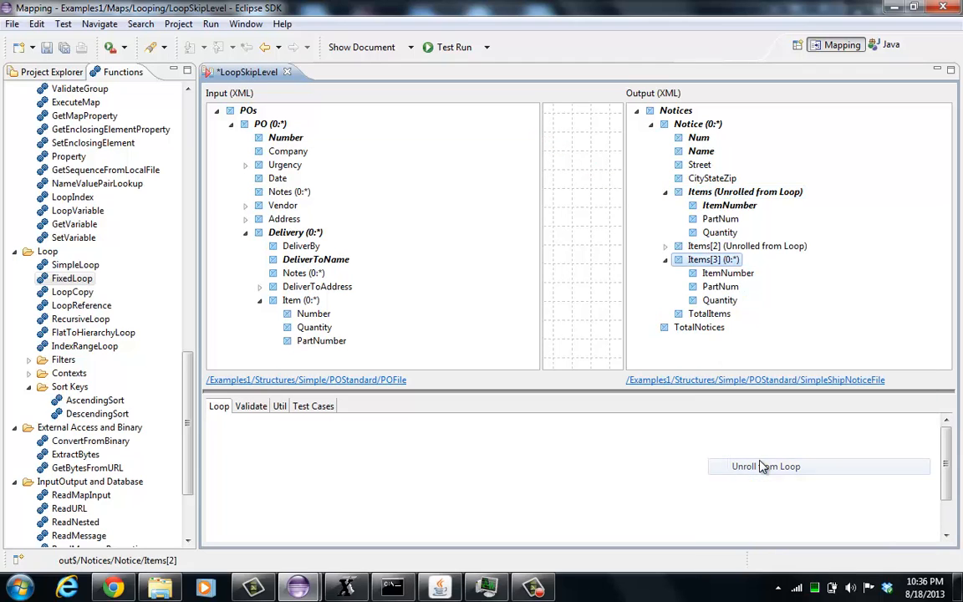
pyautogui.click(666, 245)
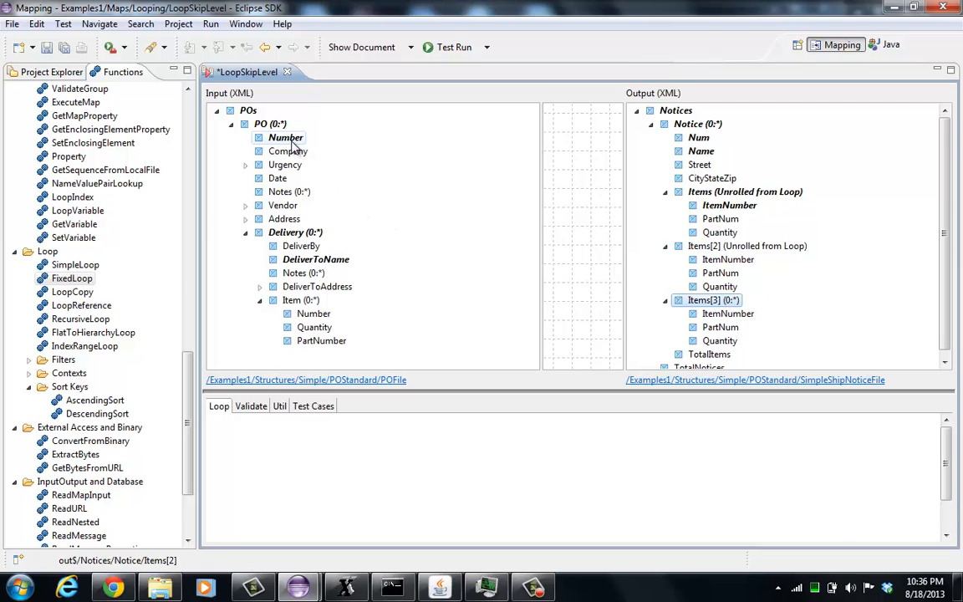
# - Map the input PO Number to ItemNumber under the unrolled Items[2] element and test run the map
pyautogui.moveTo(294, 138); pyautogui.dragTo(729, 260)
pyautogui.click(454, 48)
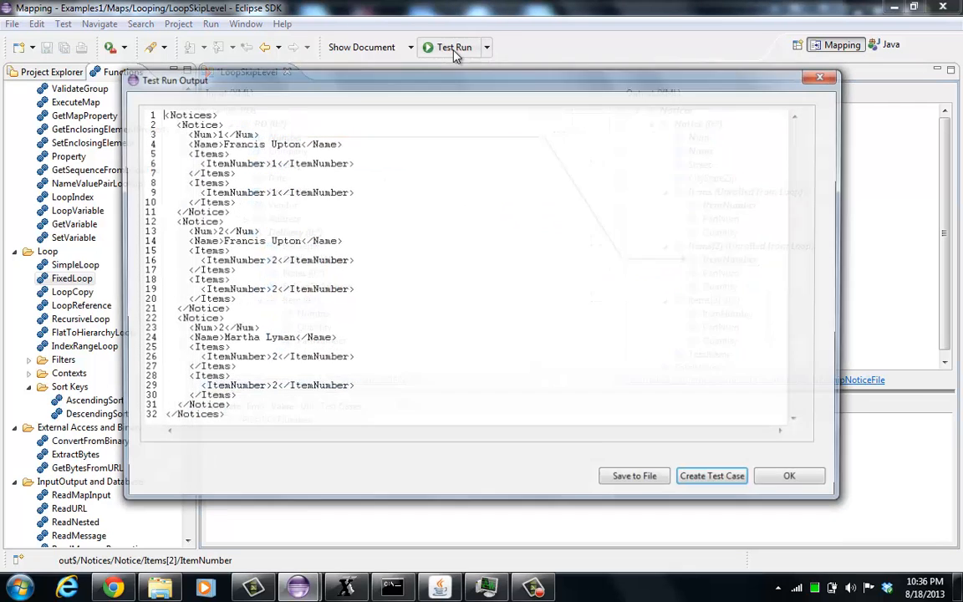
pyautogui.click(793, 480)
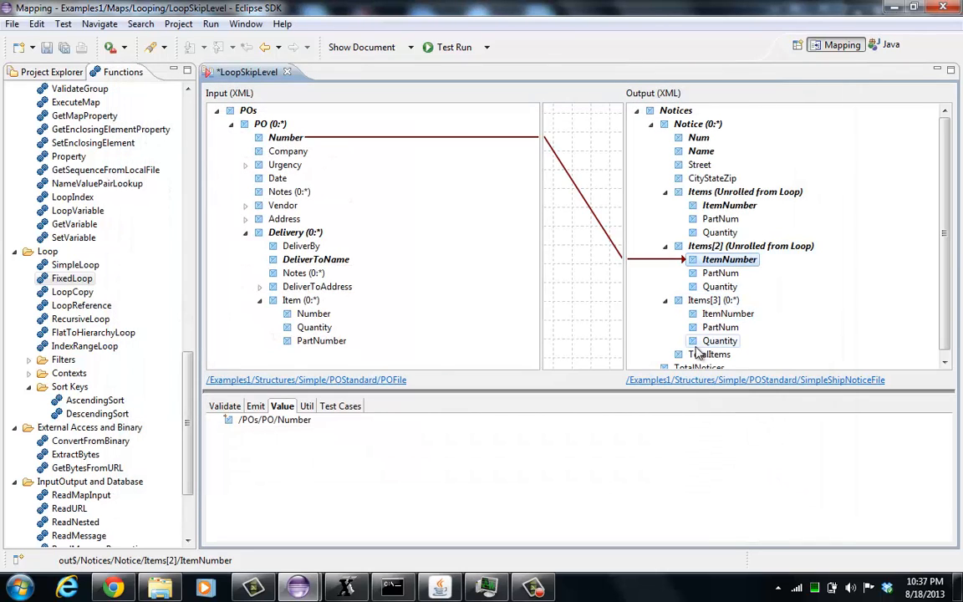
# - Split the loop on the output Items[3] element
pyautogui.rightClick(724, 307)
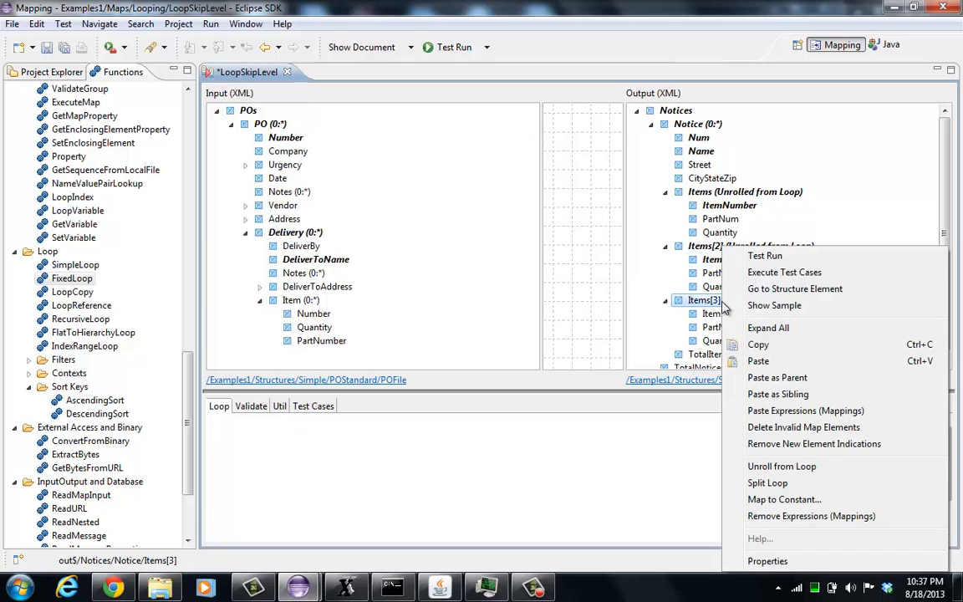
pyautogui.click(807, 483)
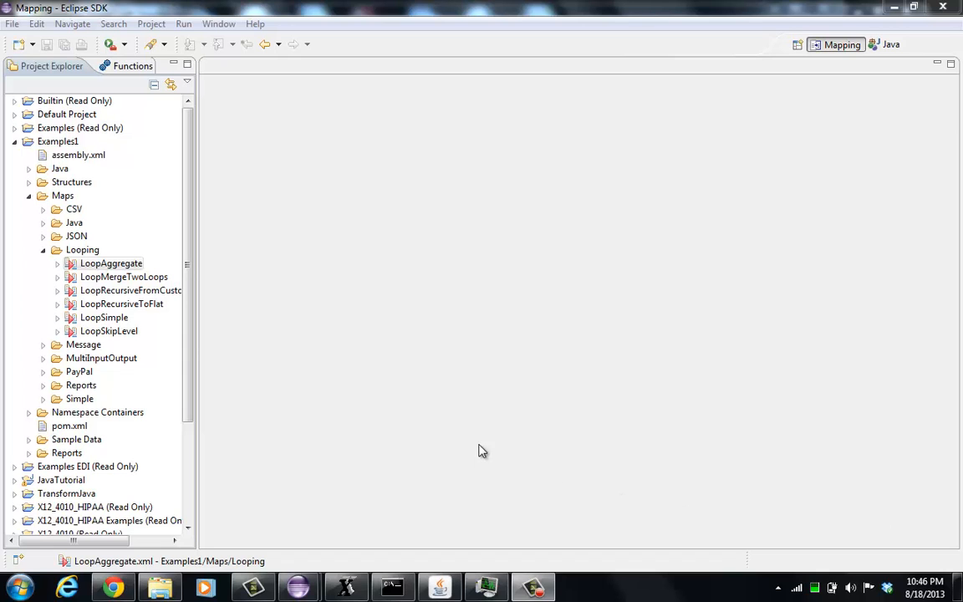
# - Open the LoopAggregate map from the Looping folder, enlarge the mapping area and expand the output Notice element
pyautogui.doubleClick(117, 264)
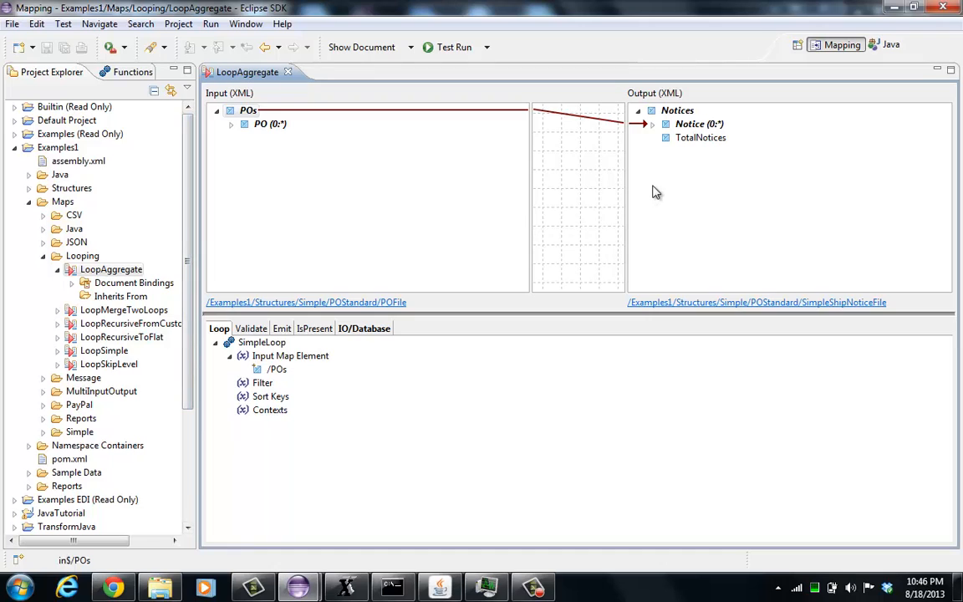
pyautogui.moveTo(580, 315); pyautogui.dragTo(584, 369)
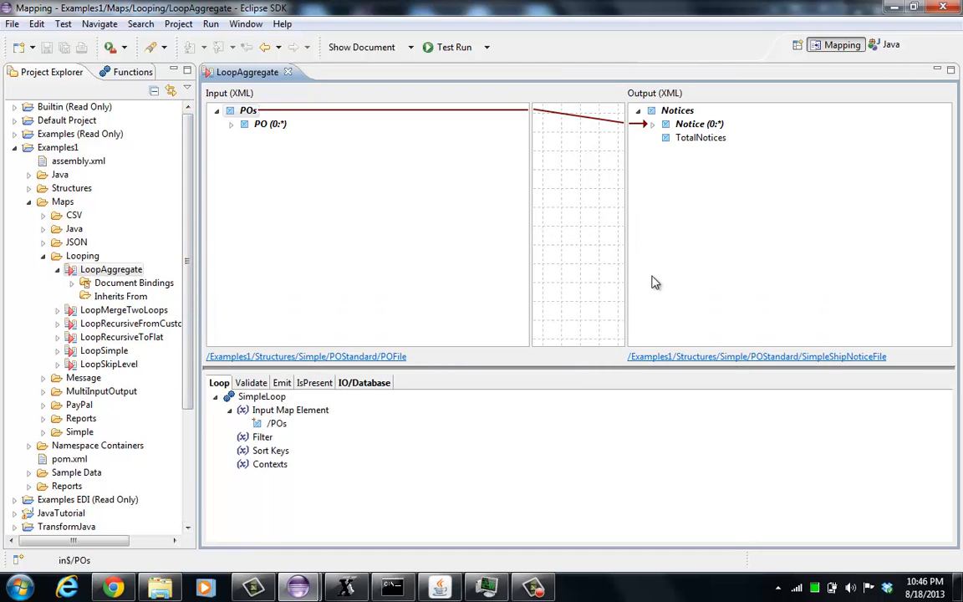
pyautogui.click(652, 124)
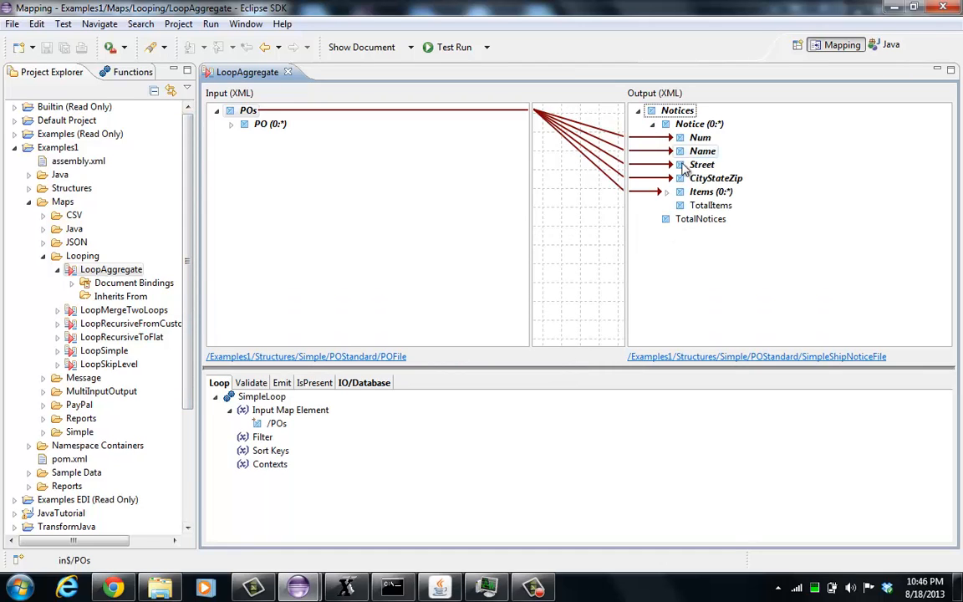
# - Set the output TotalItems value to the AgCount function with the input Delivery's Item element as its argument
pyautogui.click(710, 206)
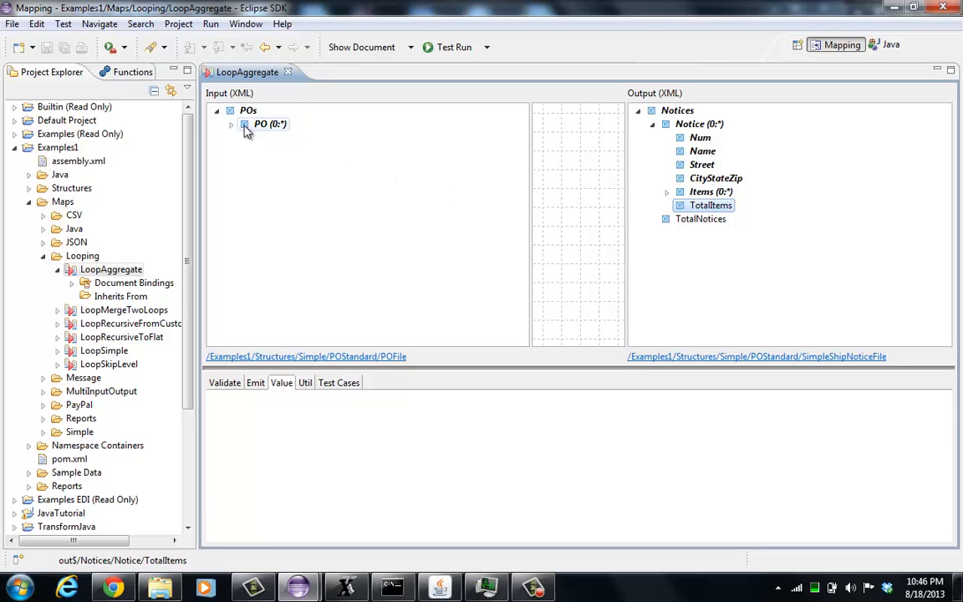
pyautogui.click(231, 124)
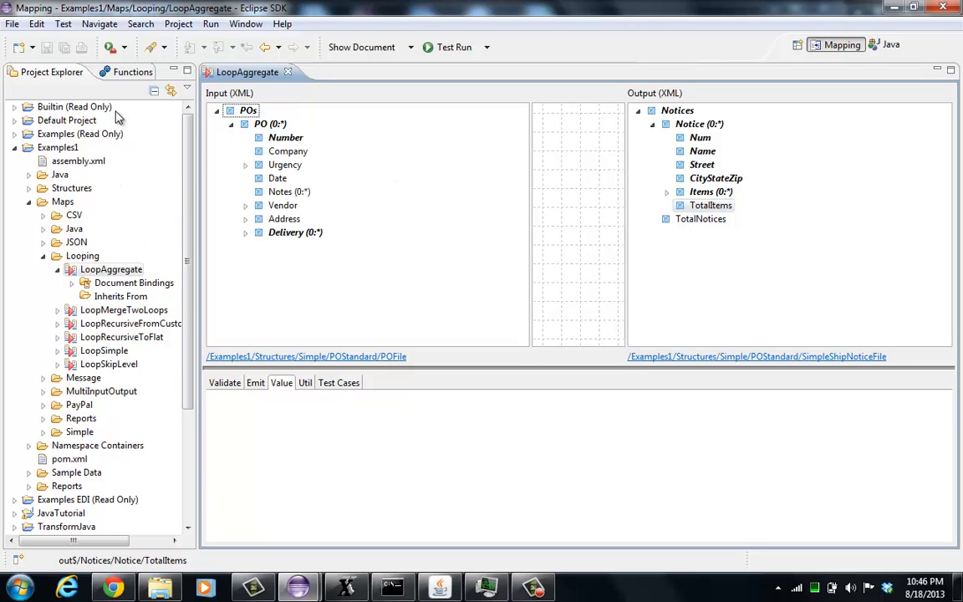
pyautogui.click(109, 72)
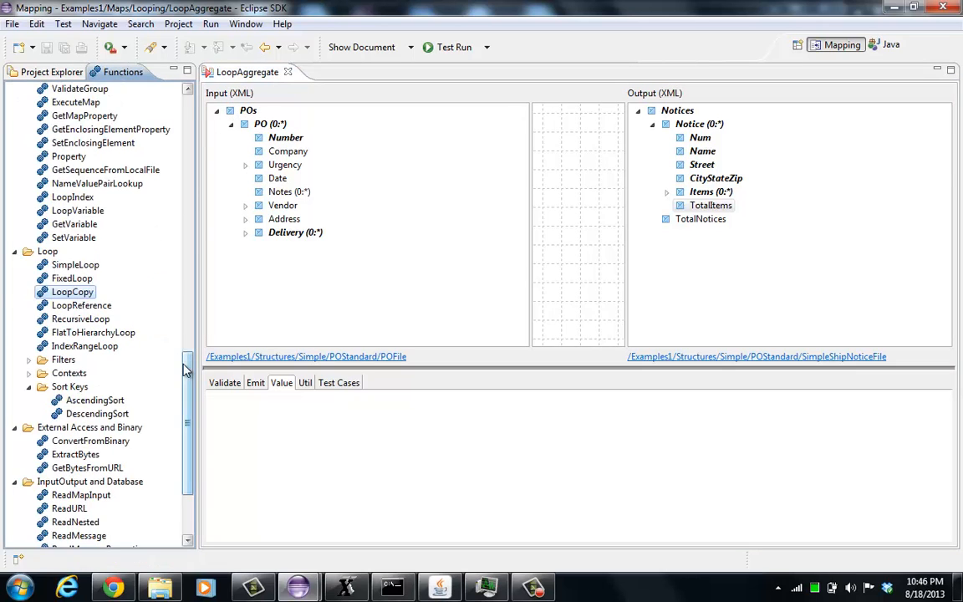
pyautogui.moveTo(187, 368); pyautogui.dragTo(172, 247)
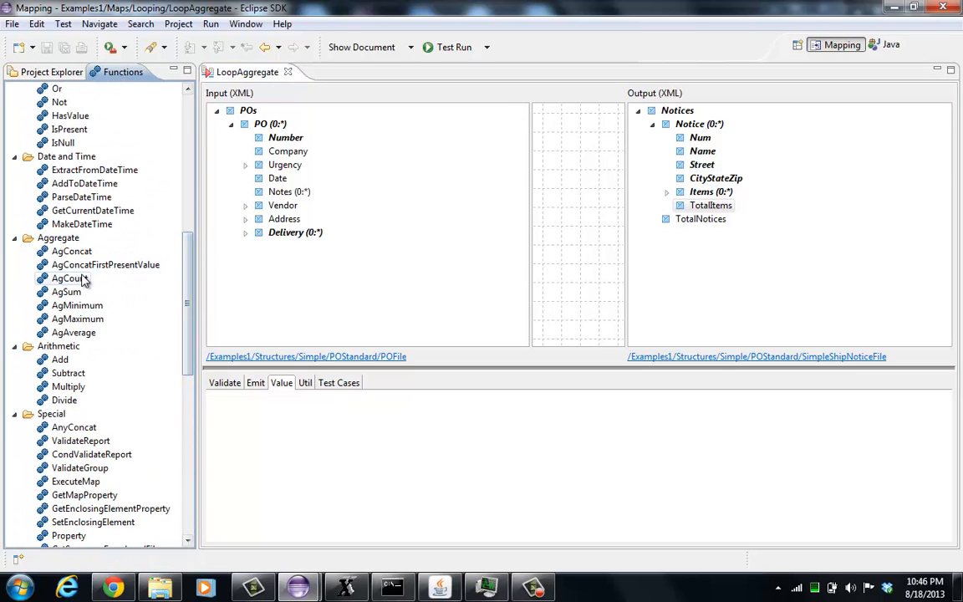
pyautogui.moveTo(80, 280); pyautogui.dragTo(325, 442)
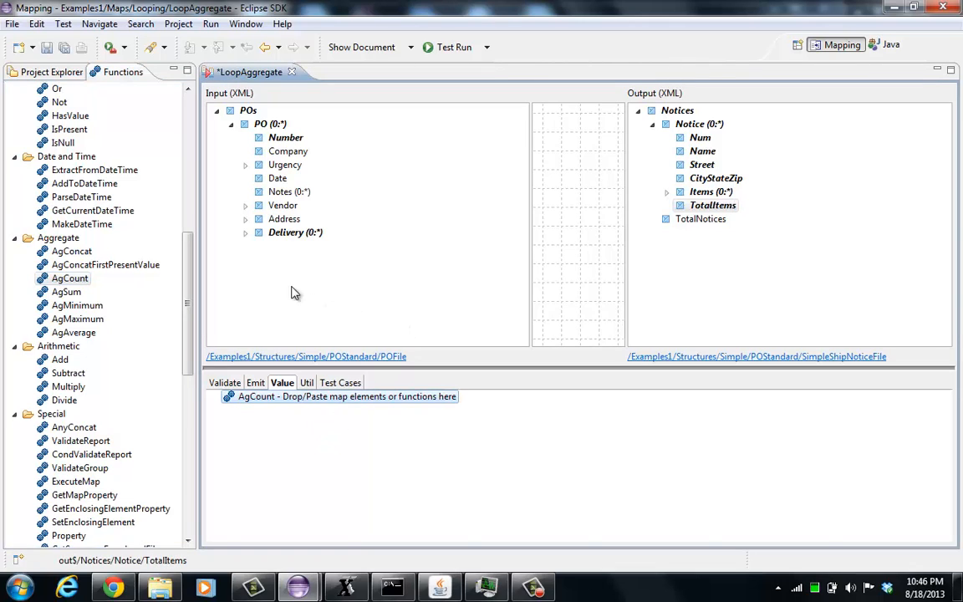
pyautogui.click(246, 233)
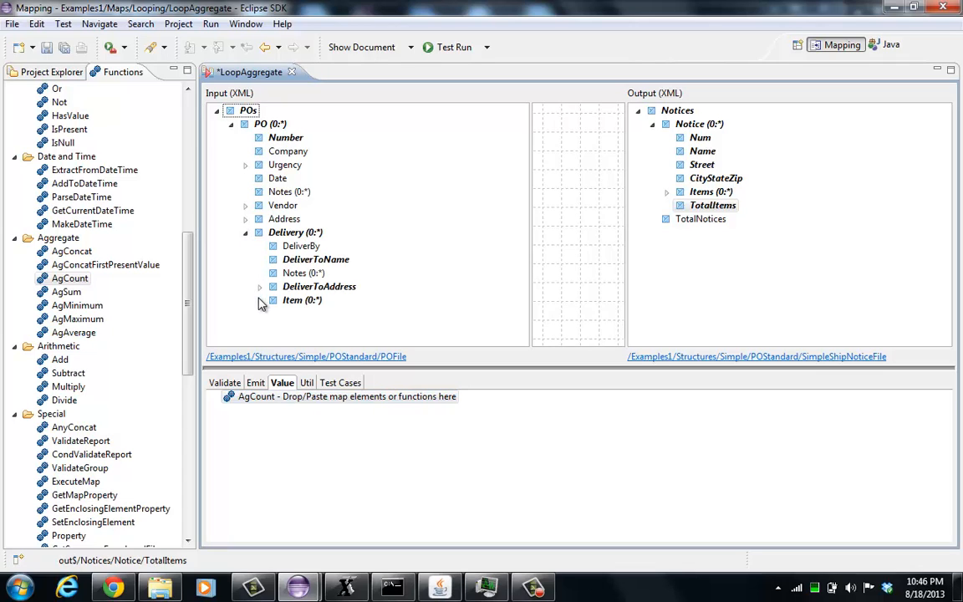
pyautogui.moveTo(293, 303); pyautogui.dragTo(338, 396)
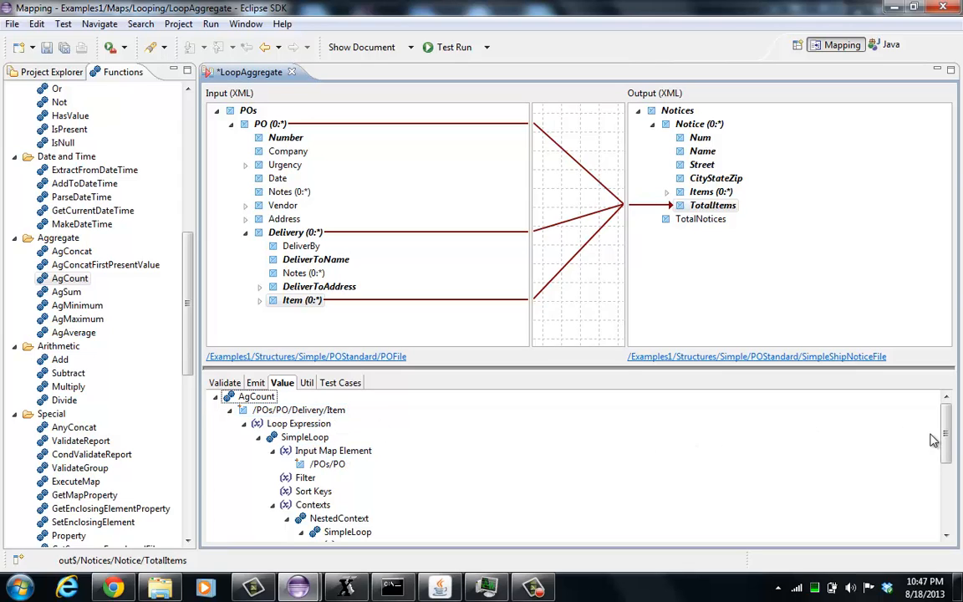
# - Examine the nested loop expression under TotalItems' AgCount function, from /POs/PO down to /POs/PO/Delivery/Item
pyautogui.moveTo(945, 438)
pyautogui.mouseDown()
pyautogui.moveTo(946, 452)
pyautogui.moveTo(947, 424)
pyautogui.mouseUp()
pyautogui.moveTo(594, 366); pyautogui.dragTo(591, 298)
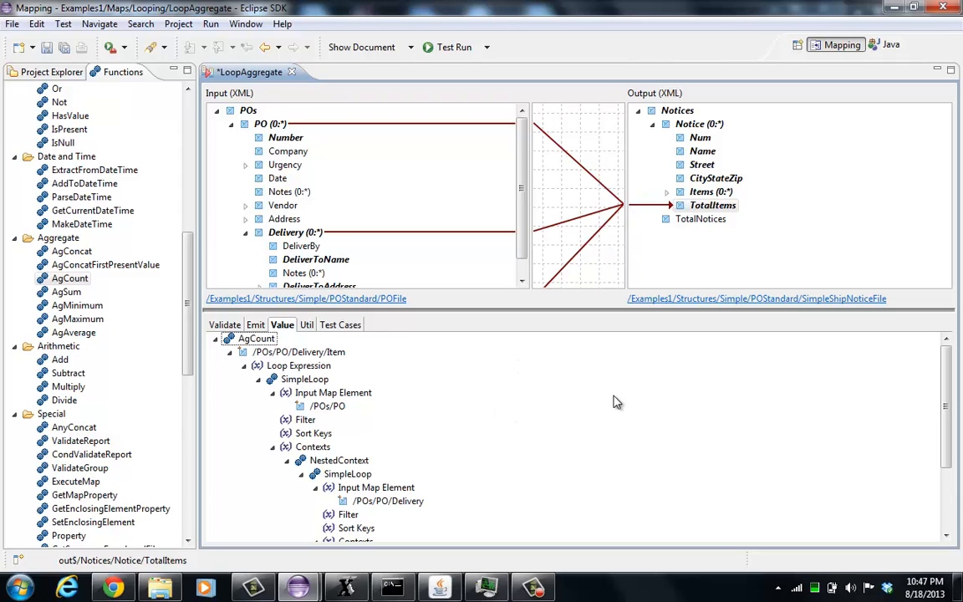
pyautogui.scroll(-3, 853, 385)
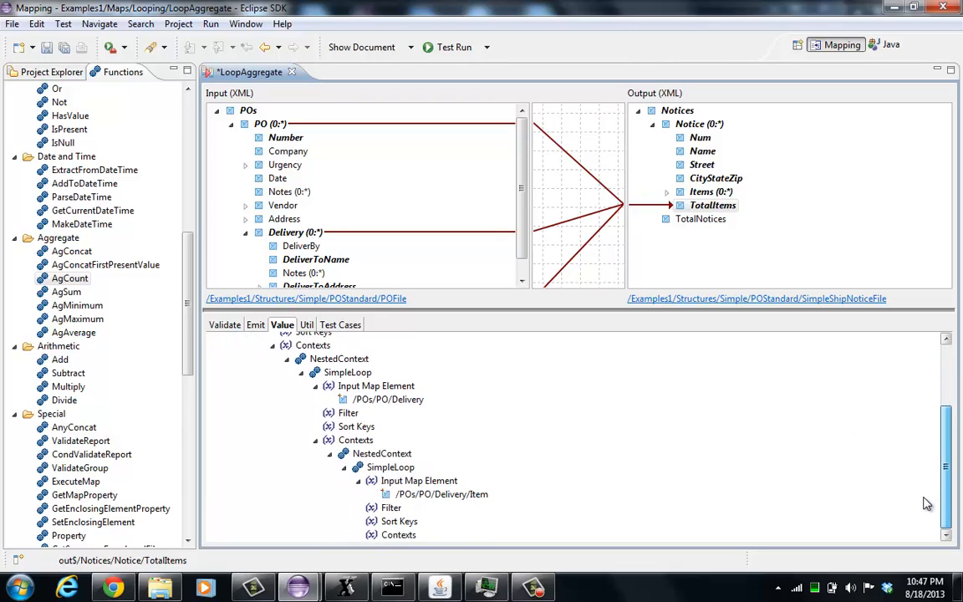
pyautogui.scroll(3, 926, 486)
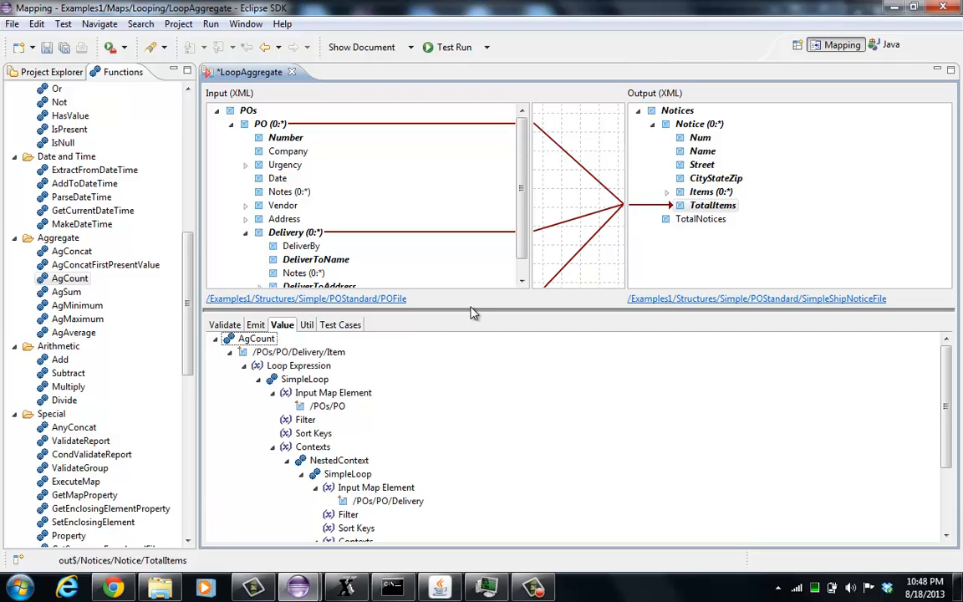
pyautogui.moveTo(471, 312); pyautogui.dragTo(467, 358)
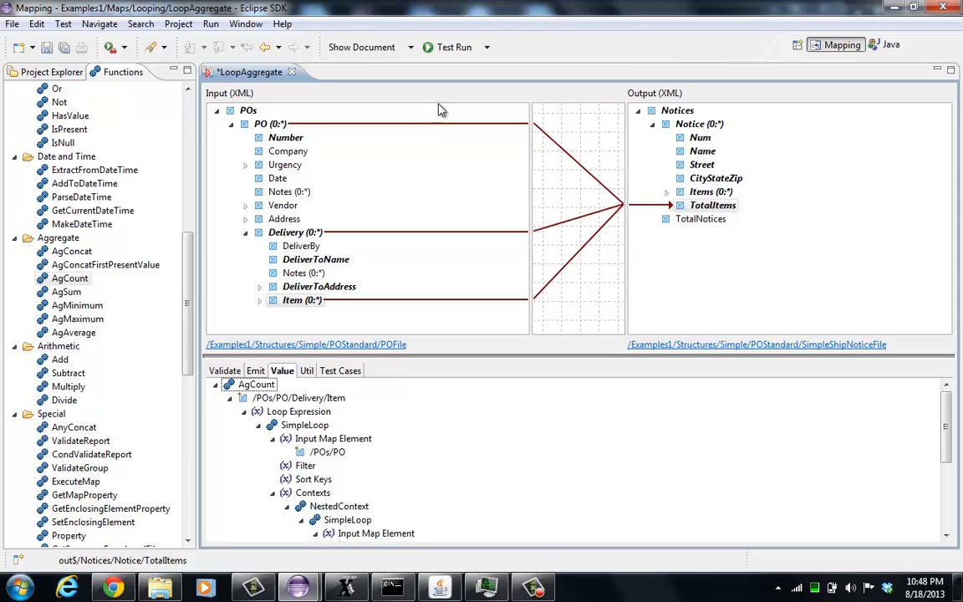
# - Test run the map to check TotalItems, and compare its AgCount loop expression with the output Notice and Items loops
pyautogui.click(454, 47)
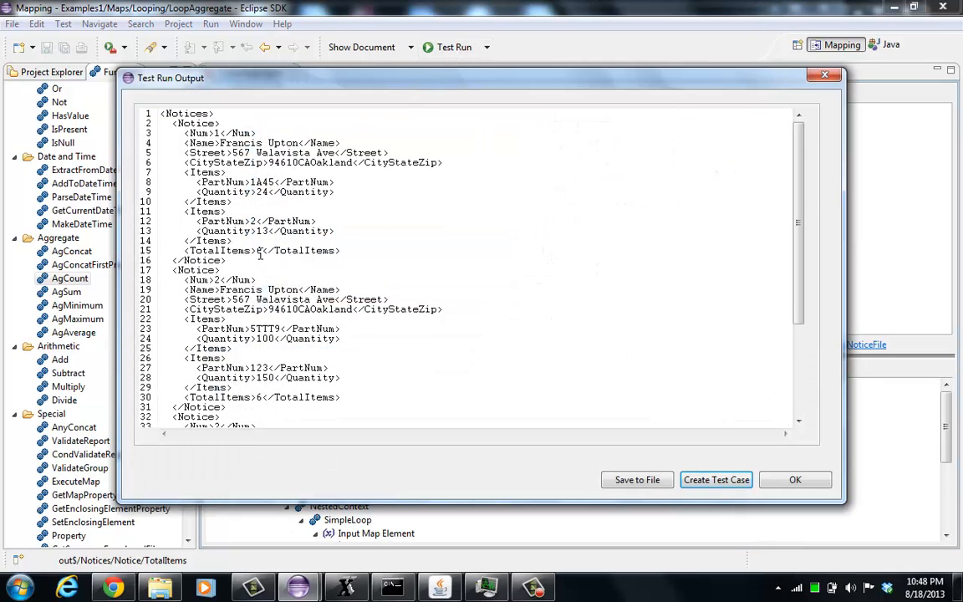
pyautogui.click(807, 483)
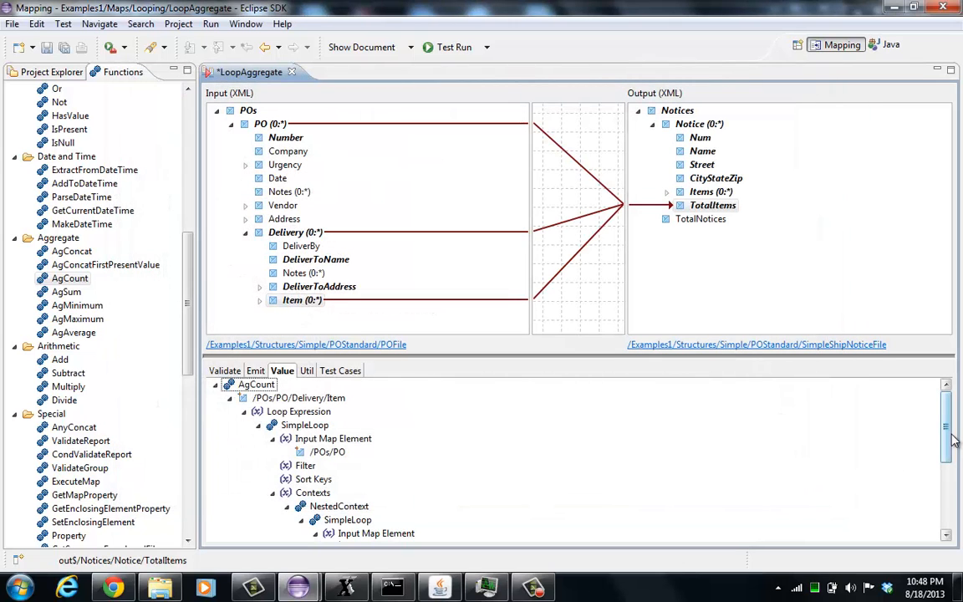
pyautogui.moveTo(945, 438); pyautogui.dragTo(940, 455)
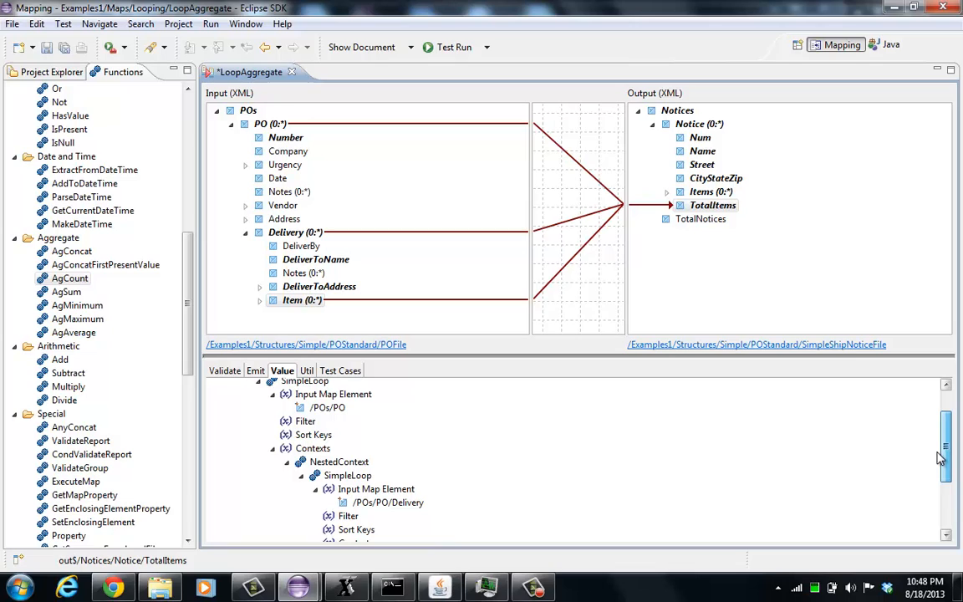
pyautogui.scroll(2, 940, 455)
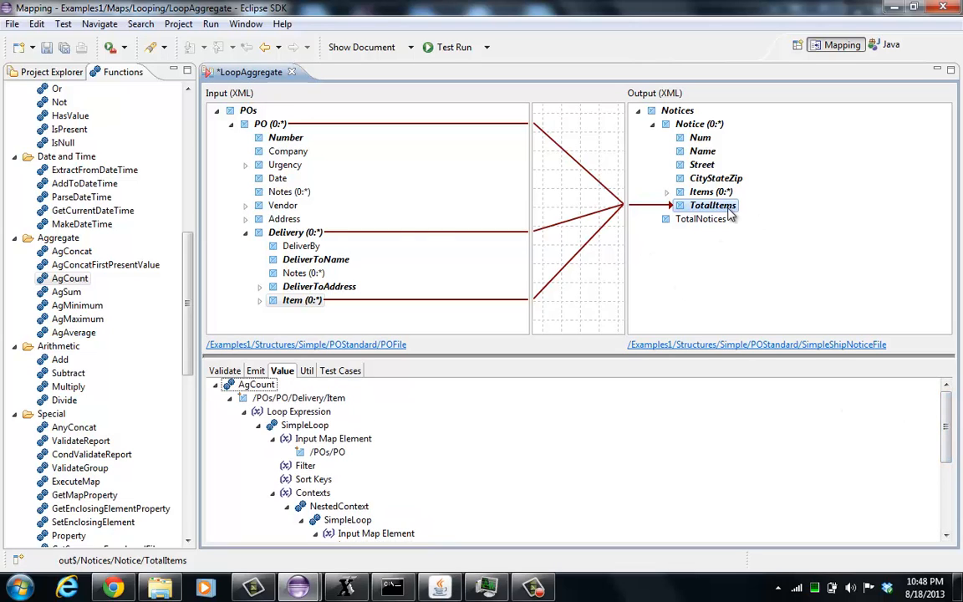
pyautogui.click(712, 127)
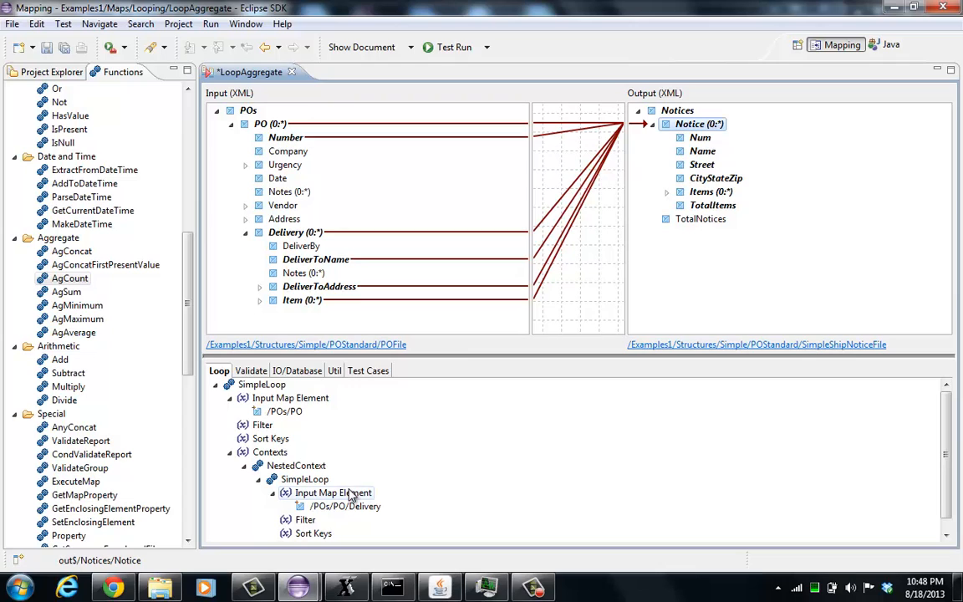
pyautogui.click(719, 193)
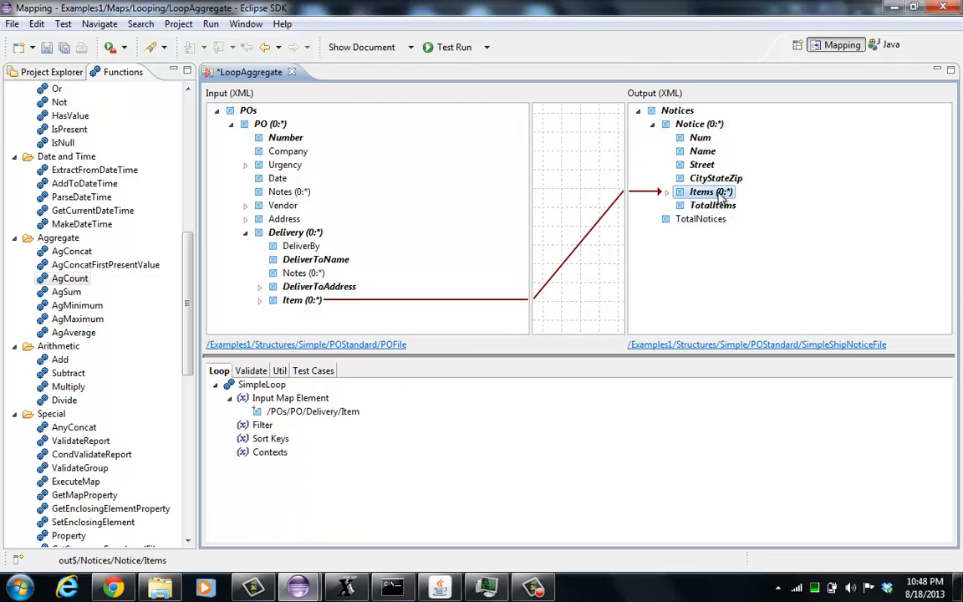
# - Delete the NestedContext from TotalItems' AgCount loop and replace /POs/PO with the input Delivery's Item element as its Input Map Element
pyautogui.click(709, 206)
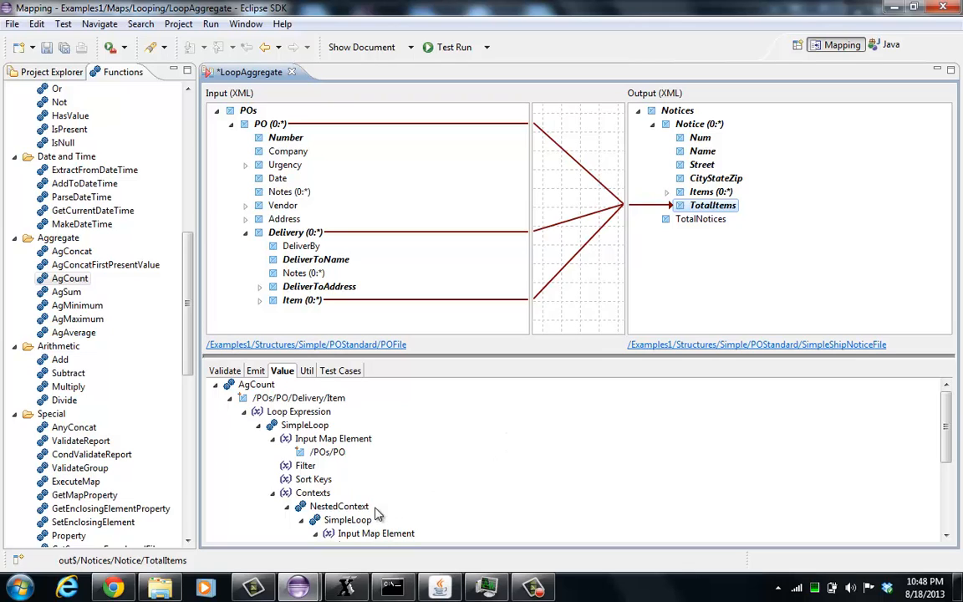
pyautogui.rightClick(338, 506)
pyautogui.click(366, 431)
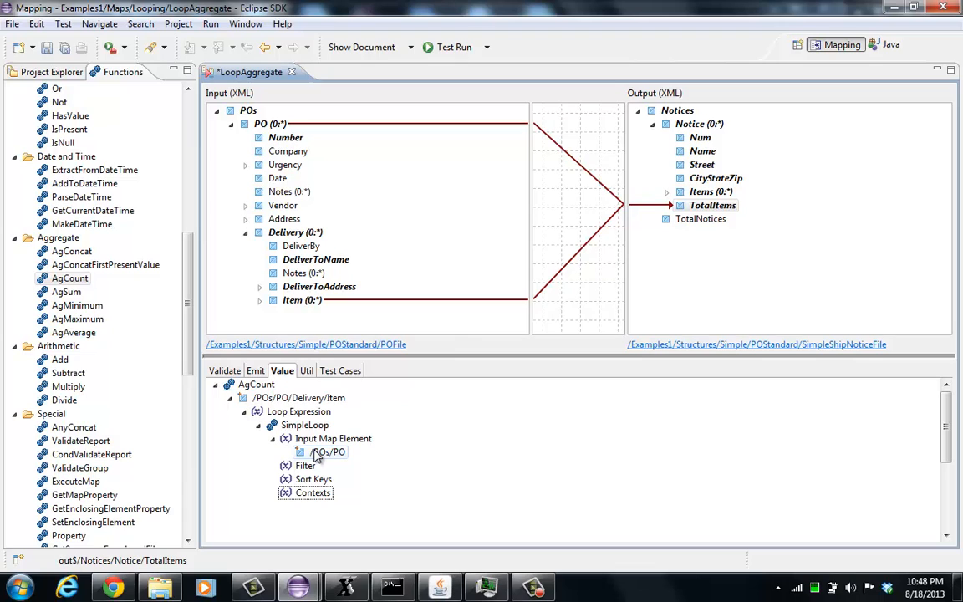
pyautogui.rightClick(317, 453)
pyautogui.click(327, 354)
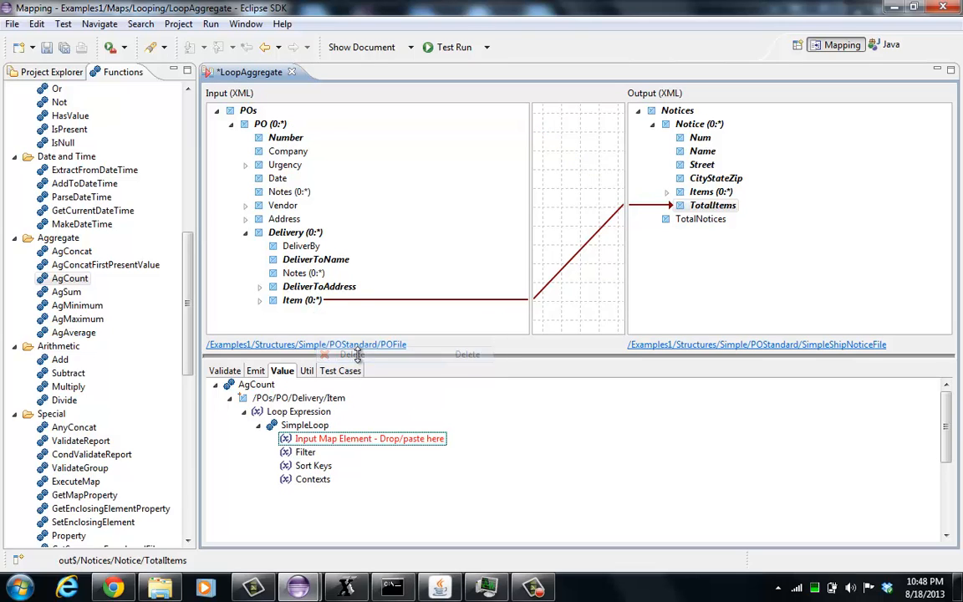
pyautogui.moveTo(304, 302); pyautogui.dragTo(359, 438)
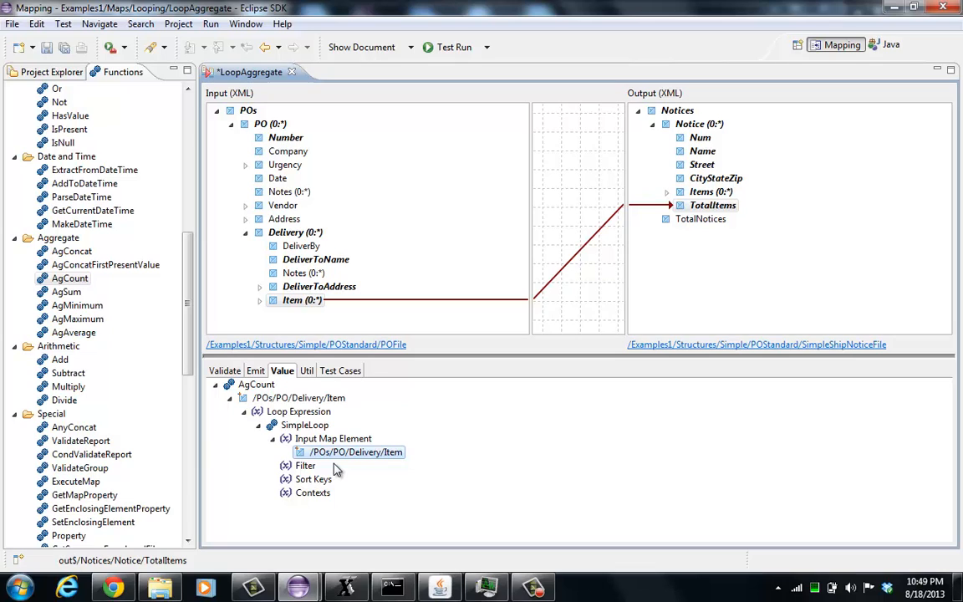
# - Compare the output Notice loop with the TotalItems expression, and test run the map to check TotalItems in every Notice
pyautogui.click(699, 124)
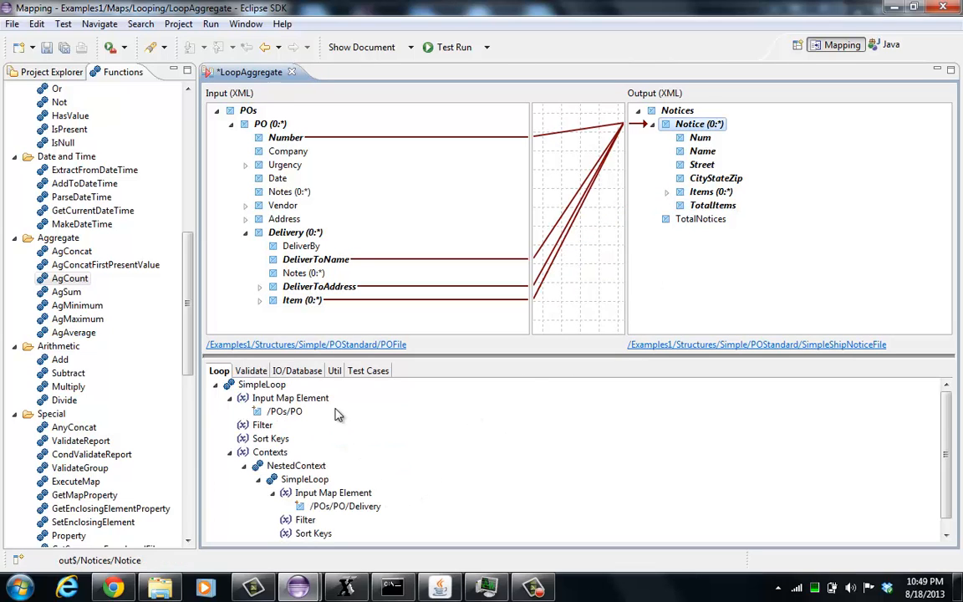
pyautogui.click(717, 207)
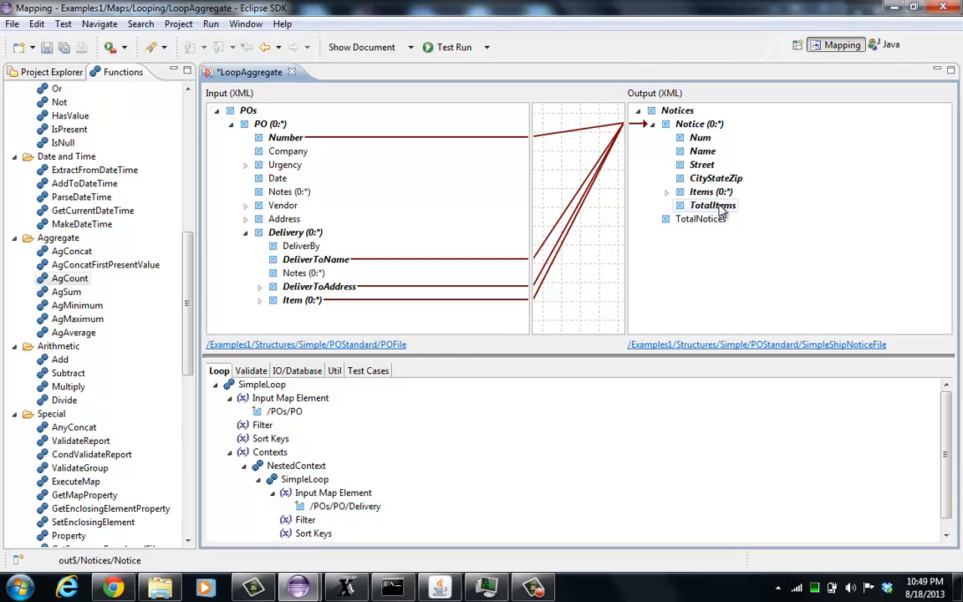
pyautogui.click(718, 207)
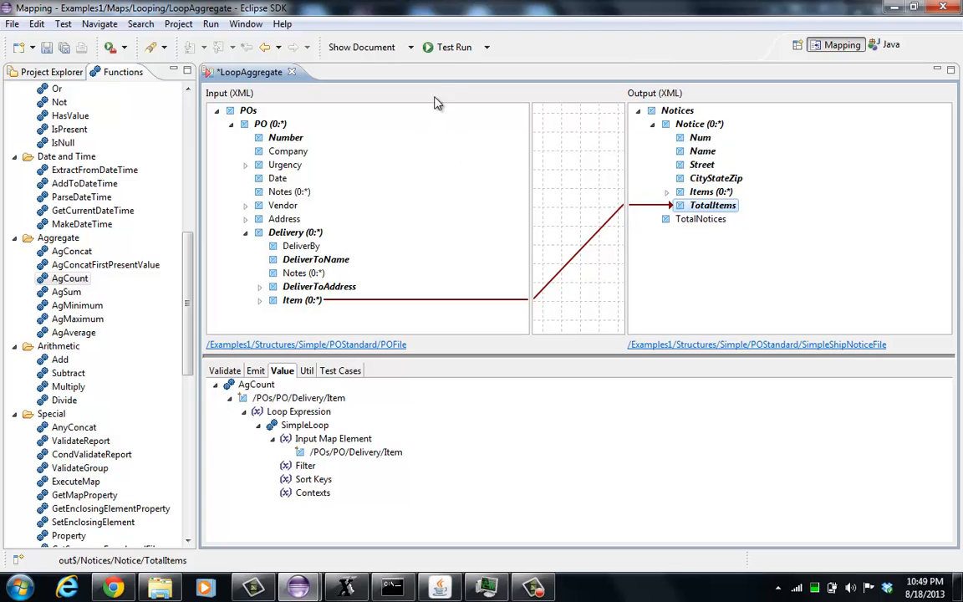
pyautogui.click(456, 50)
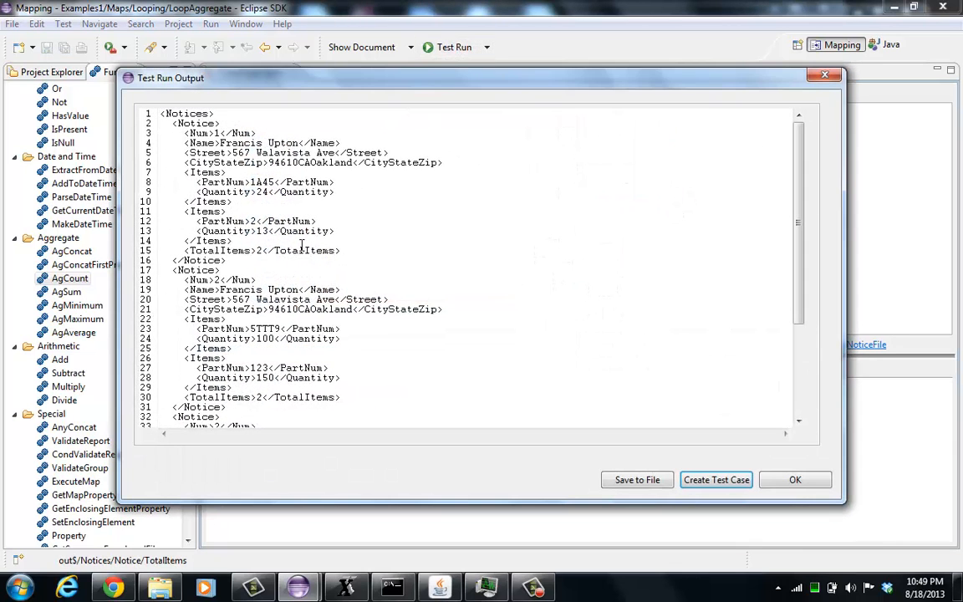
pyautogui.scroll(-5, 277, 316)
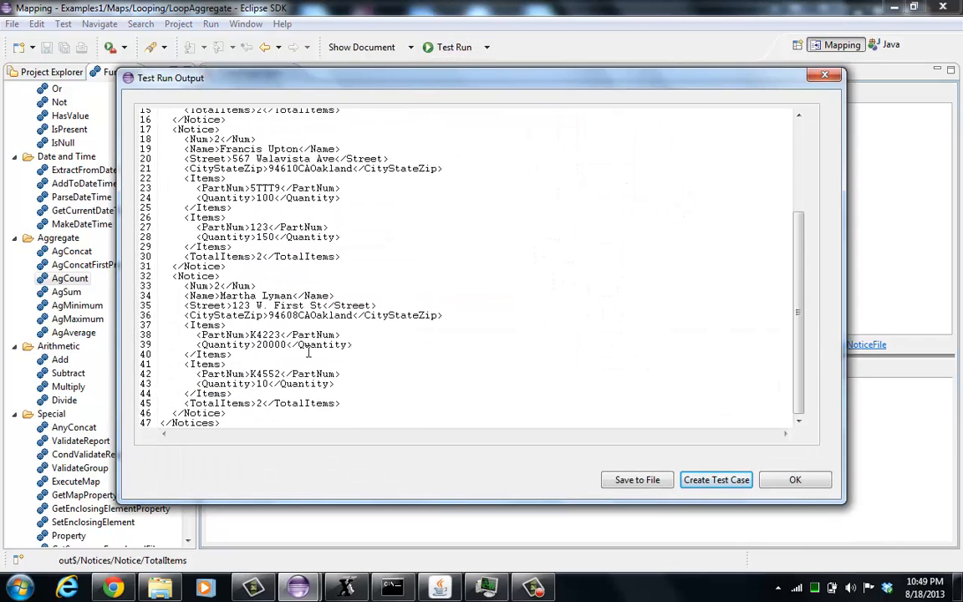
pyautogui.click(821, 485)
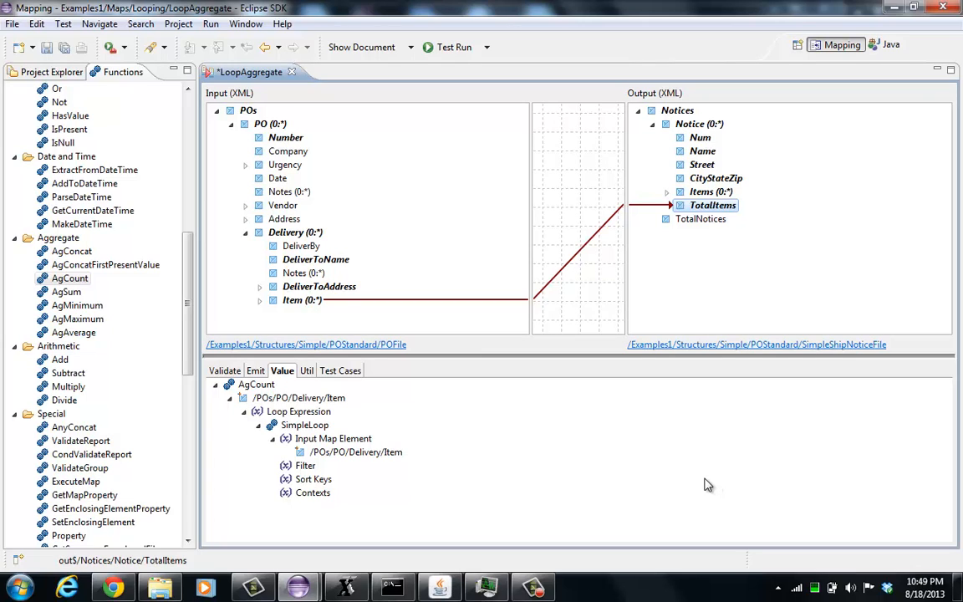
# - Set the output TotalNotices value to the AgCount function with the output Notice element as its argument
pyautogui.click(692, 220)
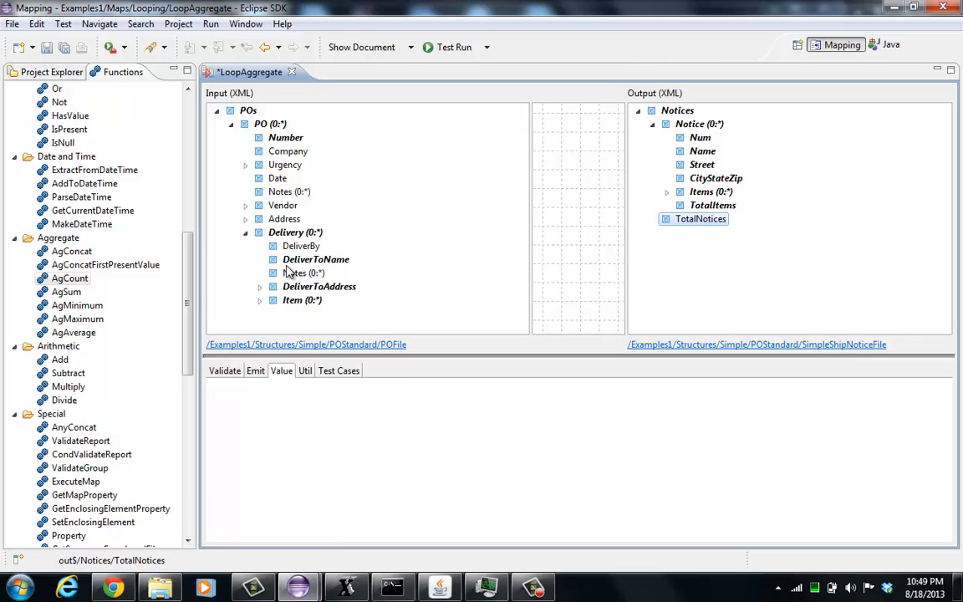
pyautogui.moveTo(83, 278); pyautogui.dragTo(291, 423)
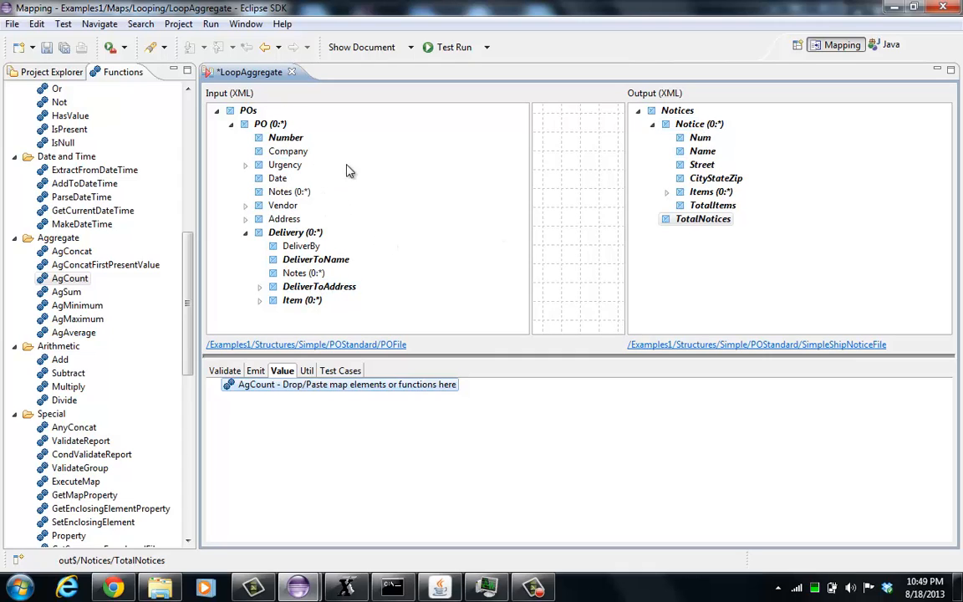
pyautogui.moveTo(679, 125); pyautogui.dragTo(449, 389)
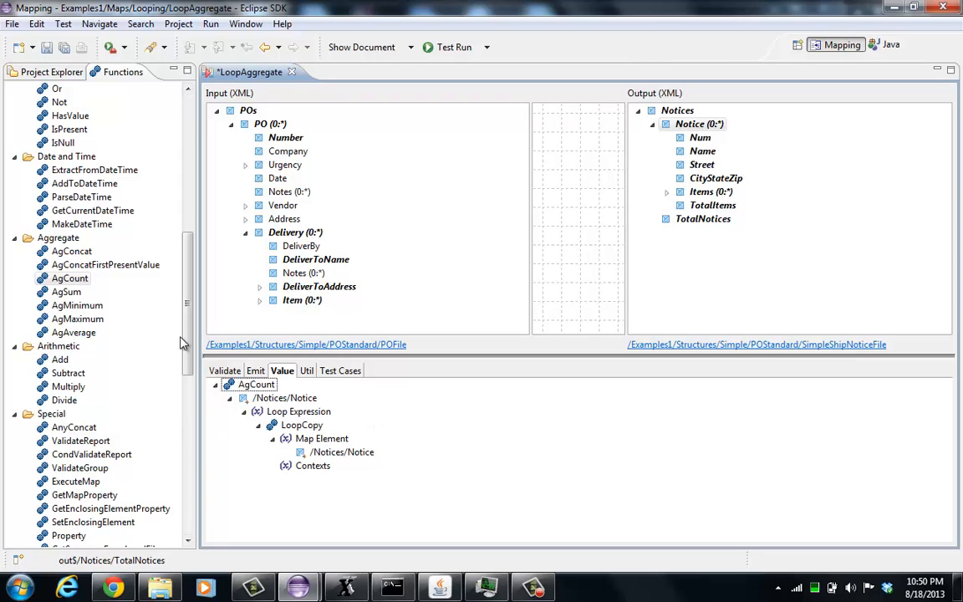
# - Read the help for the LoopCopy function and compare the output Notice loop with the LoopCopy expression under TotalNotices
pyautogui.scroll(-9, 182, 343)
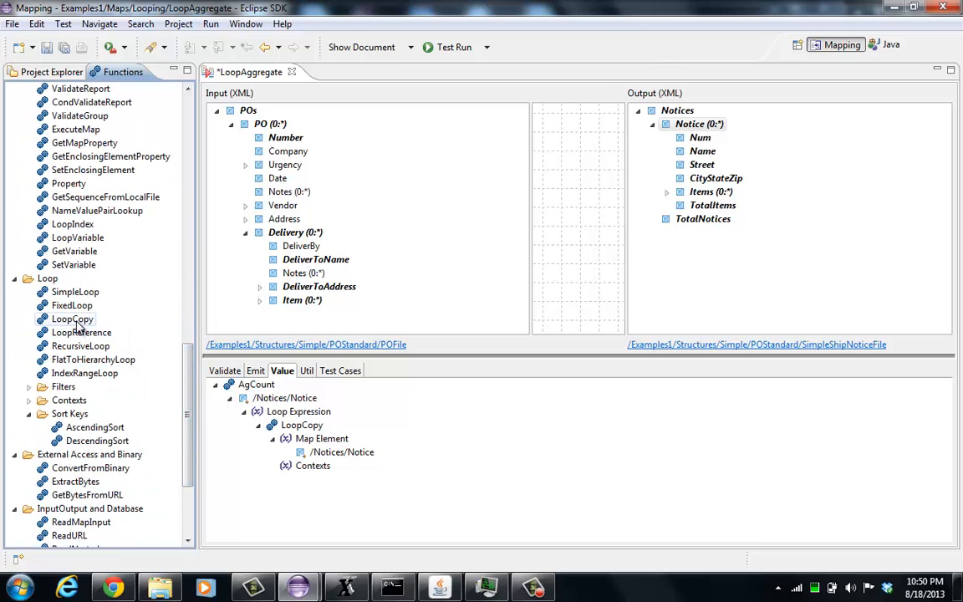
pyautogui.rightClick(77, 325)
pyautogui.click(80, 350)
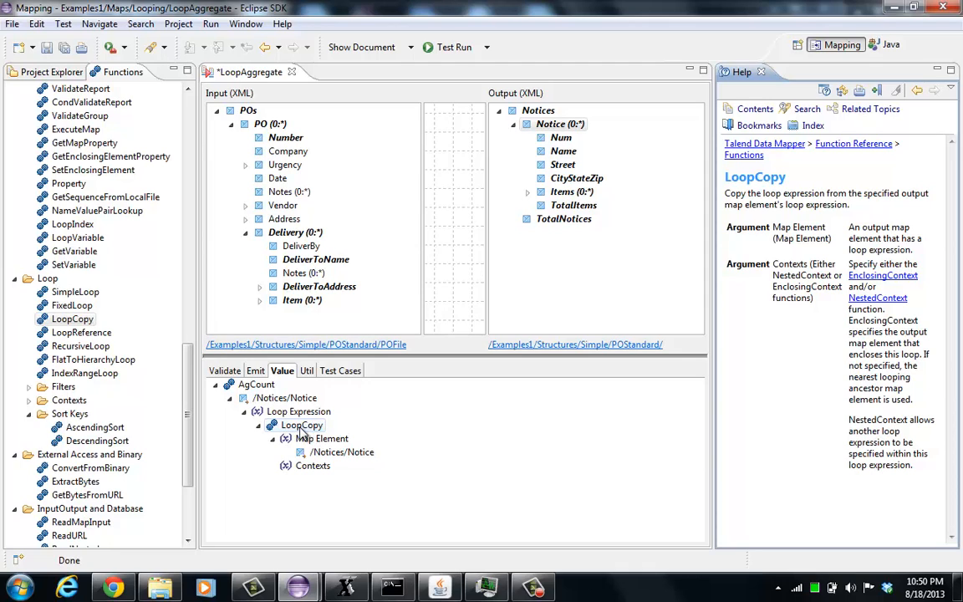
pyautogui.click(518, 125)
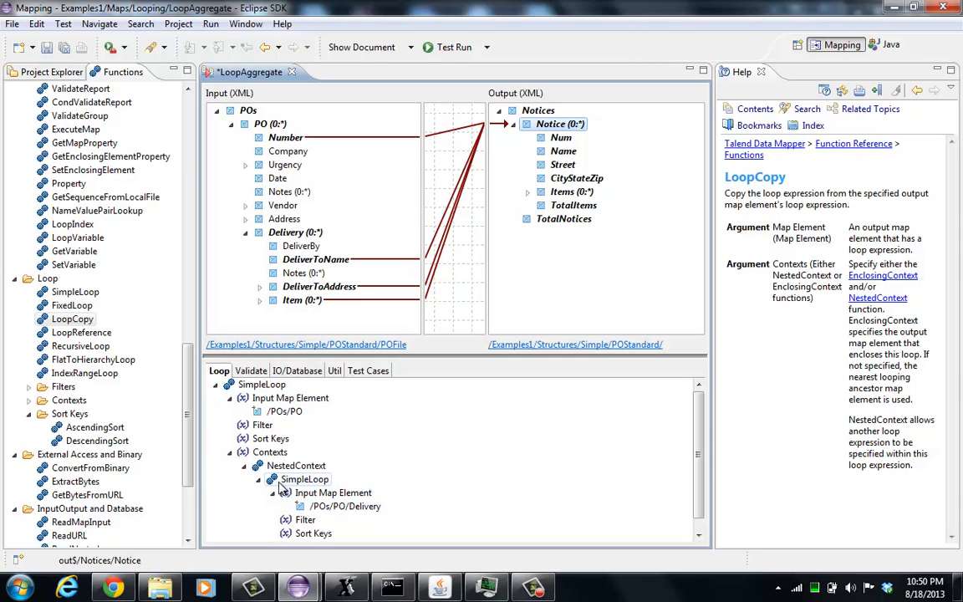
pyautogui.click(564, 221)
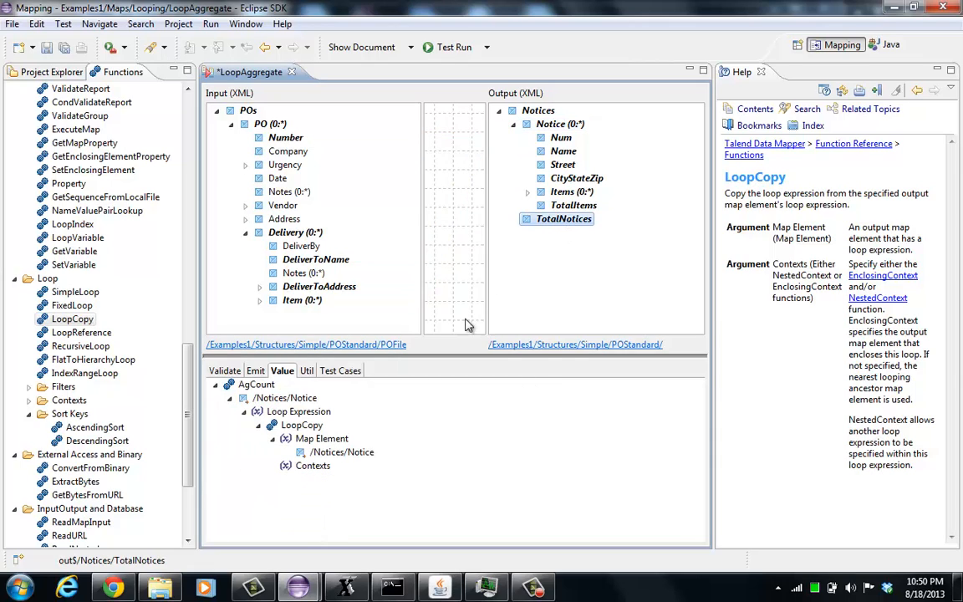
pyautogui.click(318, 439)
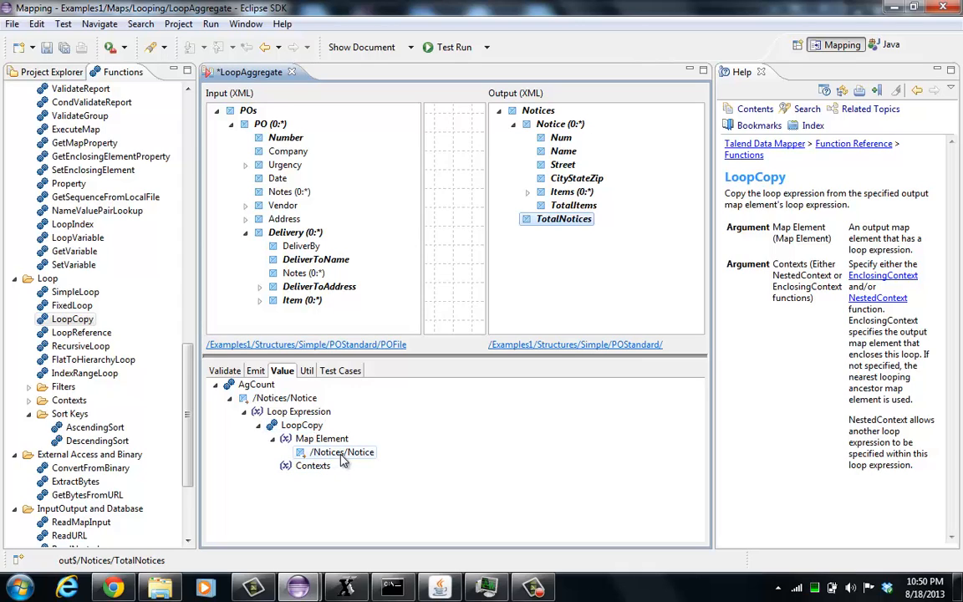
pyautogui.click(333, 455)
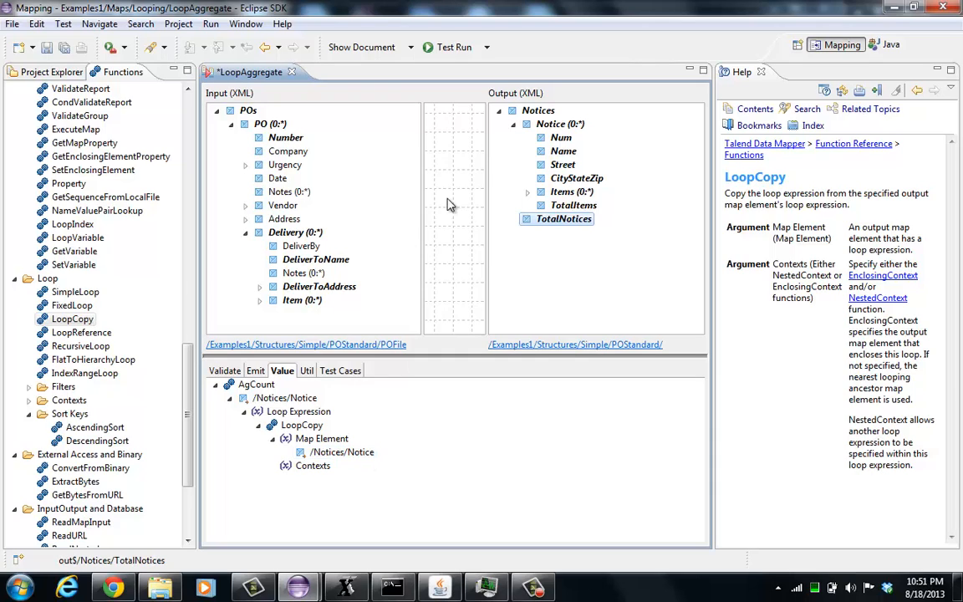
# - Test run the map to check TotalNotices, and inspect the output Notice element and its Num value in a widened mapping area
pyautogui.click(454, 48)
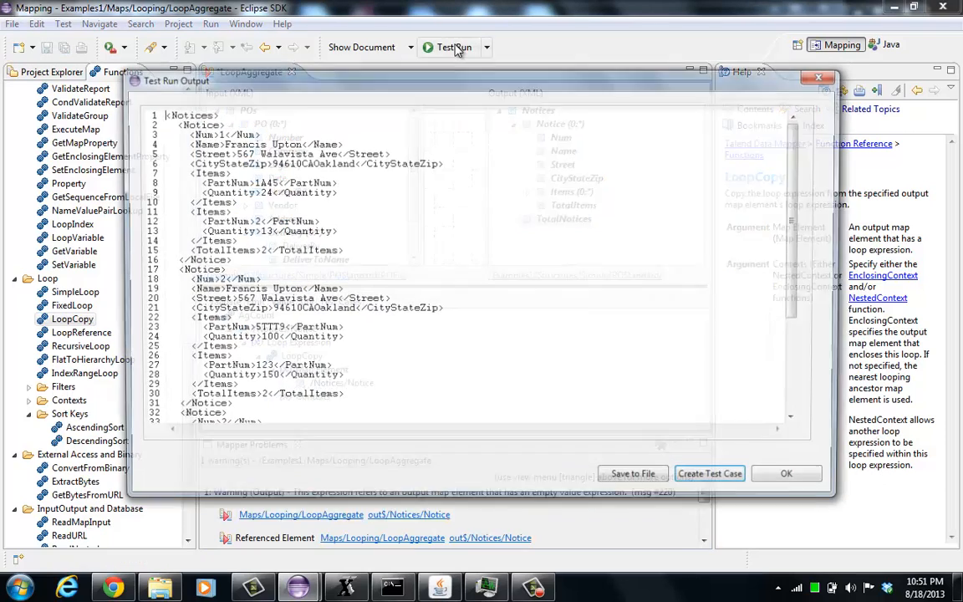
pyautogui.scroll(-5, 563, 200)
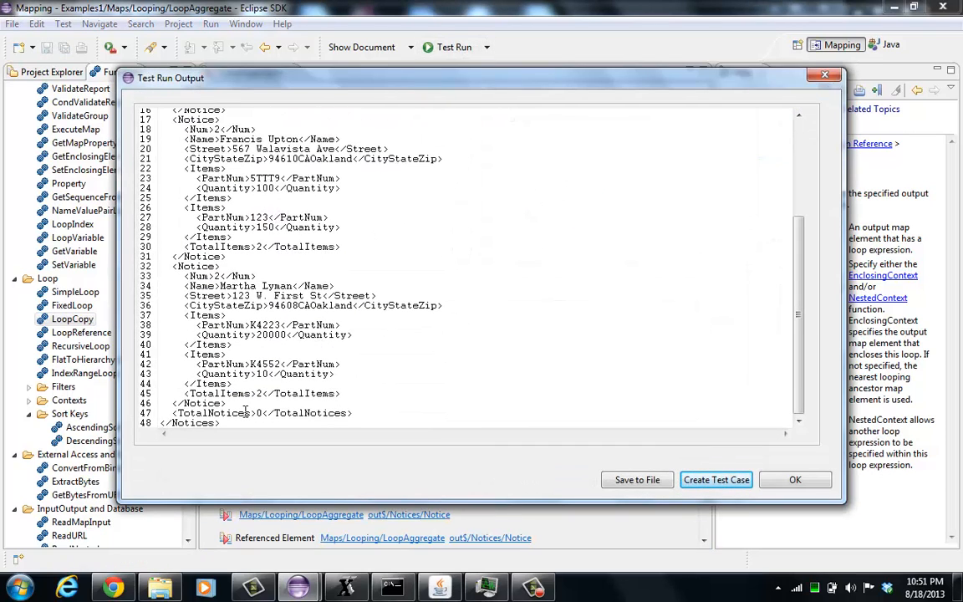
pyautogui.click(809, 482)
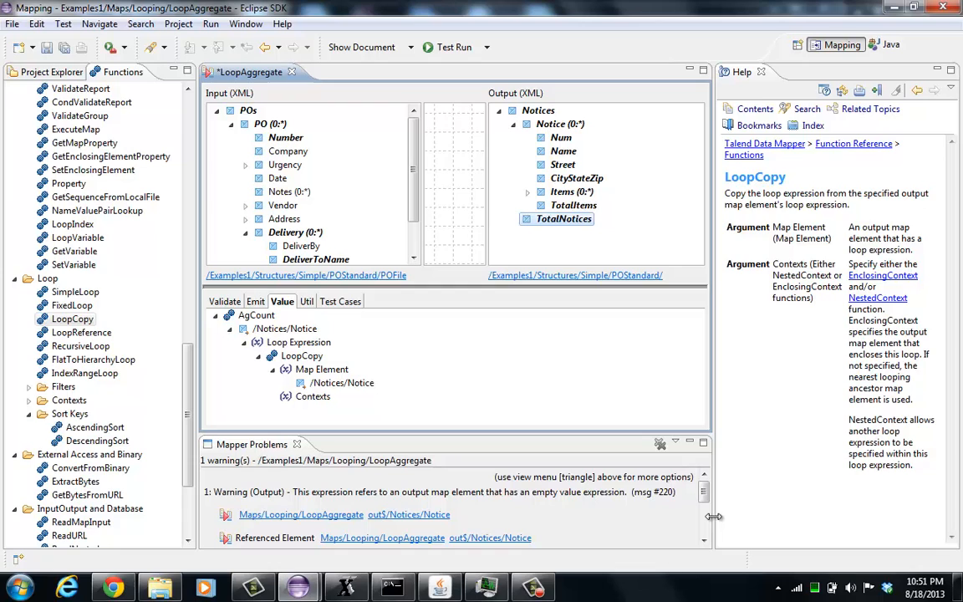
pyautogui.moveTo(713, 522); pyautogui.dragTo(790, 512)
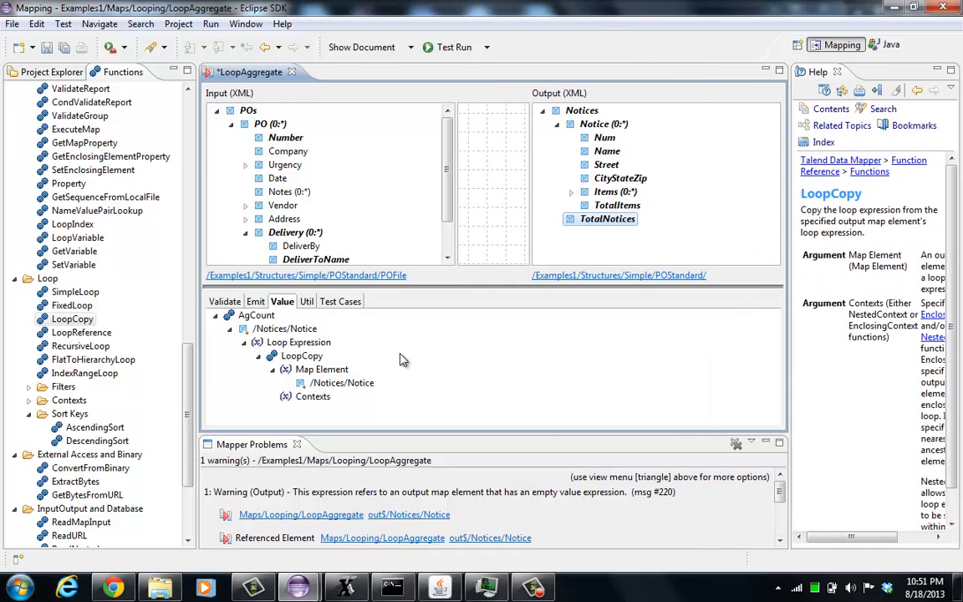
pyautogui.click(606, 123)
pyautogui.click(605, 139)
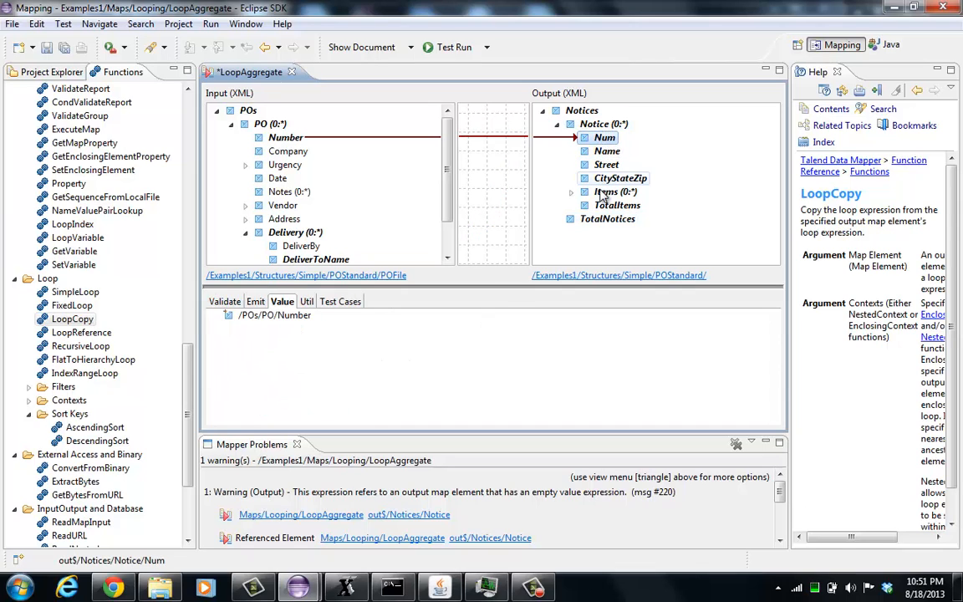
# - Replace the /Notices/Notice argument of TotalNotices' AgCount with the output Num element, and test run the map to check TotalNotices
pyautogui.click(608, 218)
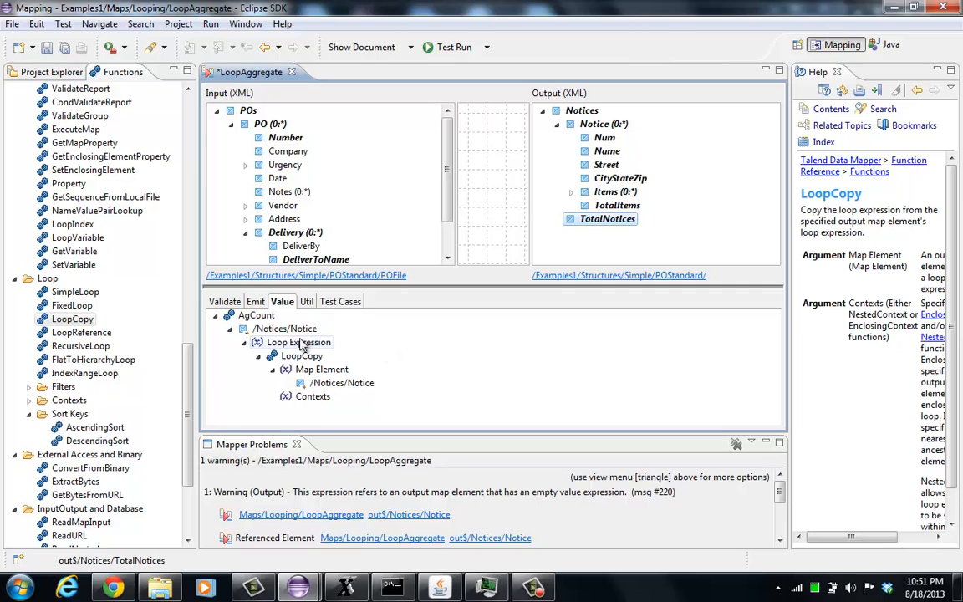
pyautogui.rightClick(285, 331)
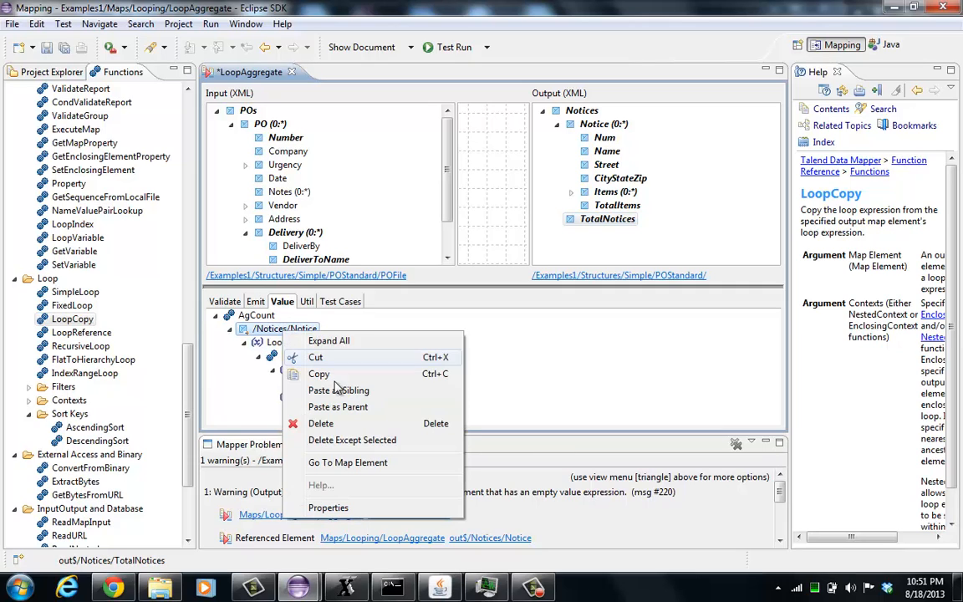
pyautogui.click(321, 424)
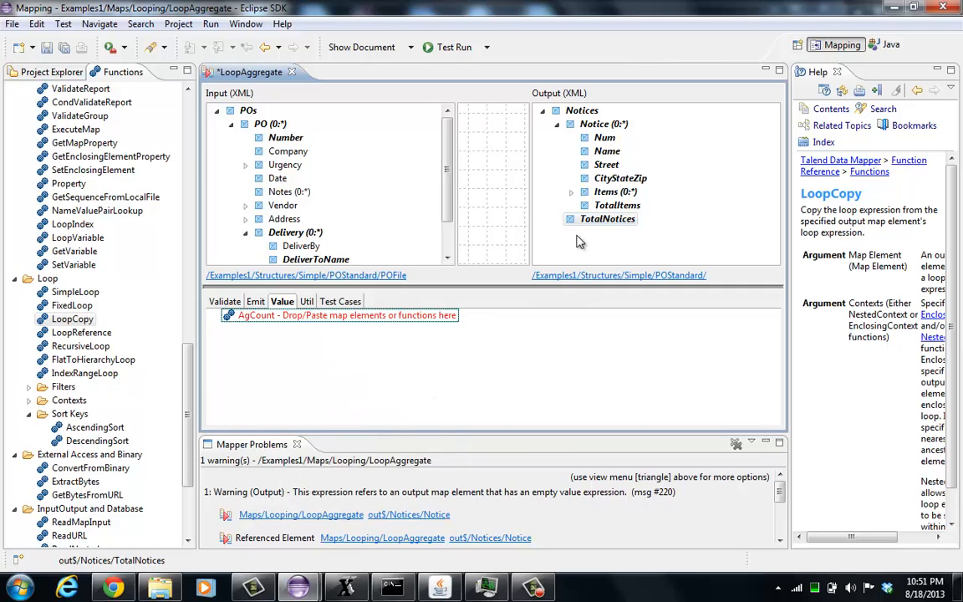
pyautogui.moveTo(612, 144); pyautogui.dragTo(385, 323)
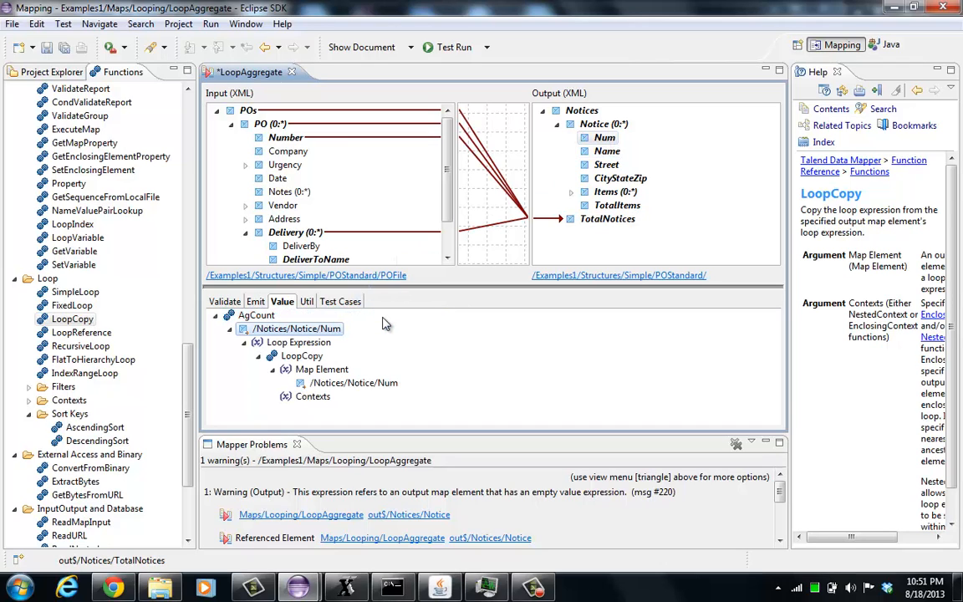
pyautogui.click(453, 48)
pyautogui.scroll(-5, 447, 181)
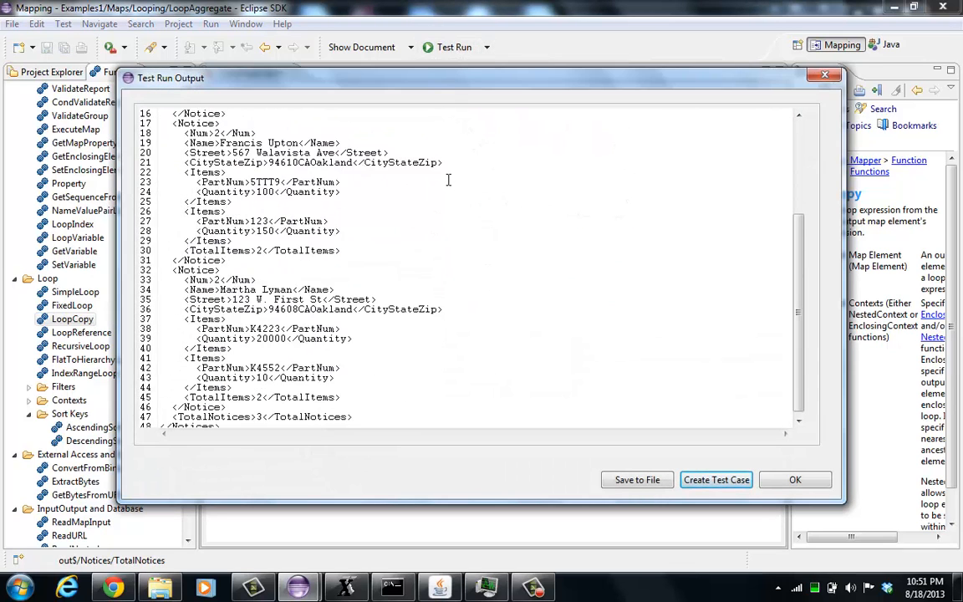
# - Close the test run output and review the output Num element against the AgCount argument of TotalNotices
pyautogui.click(779, 482)
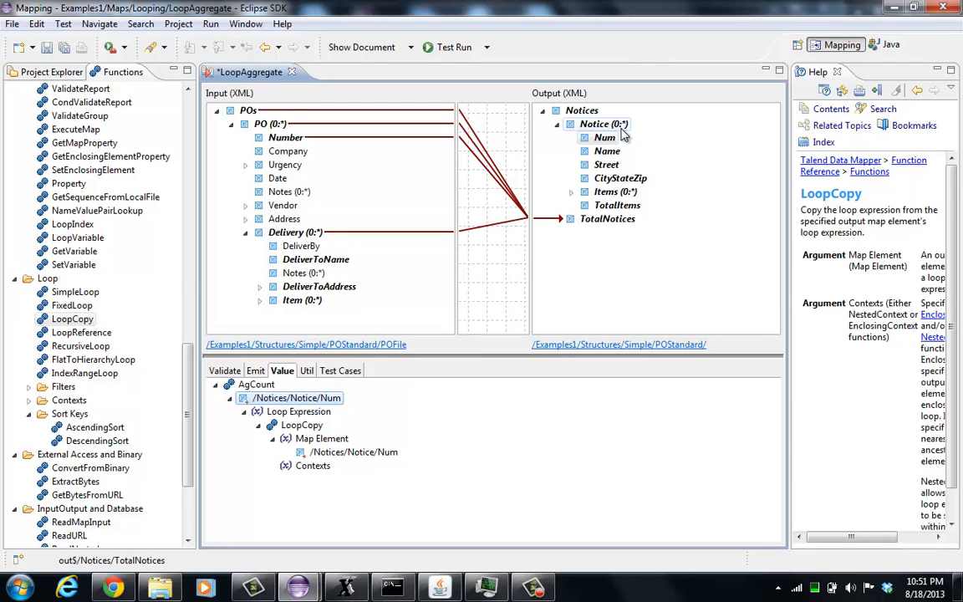
pyautogui.click(623, 136)
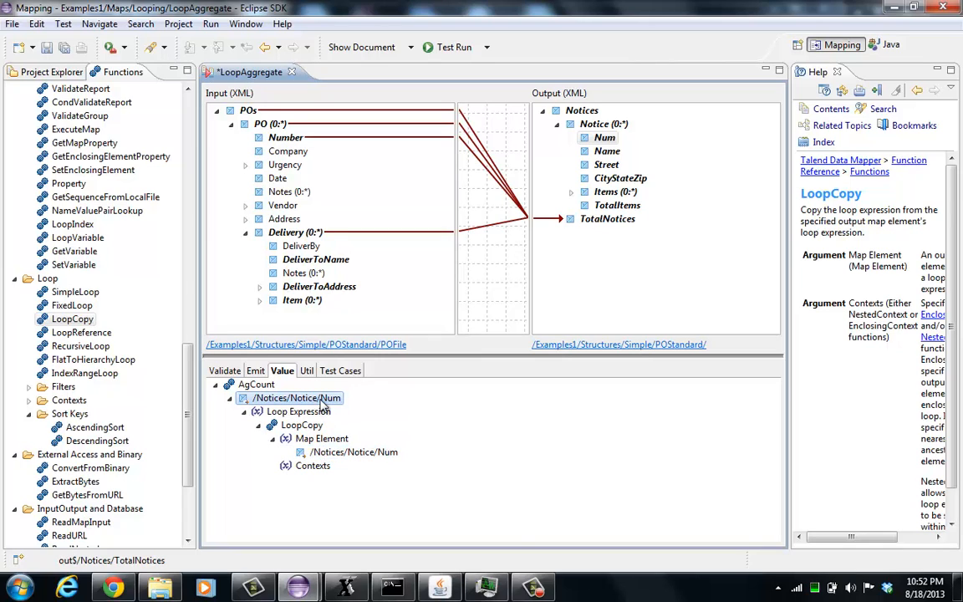
pyautogui.moveTo(534, 591)
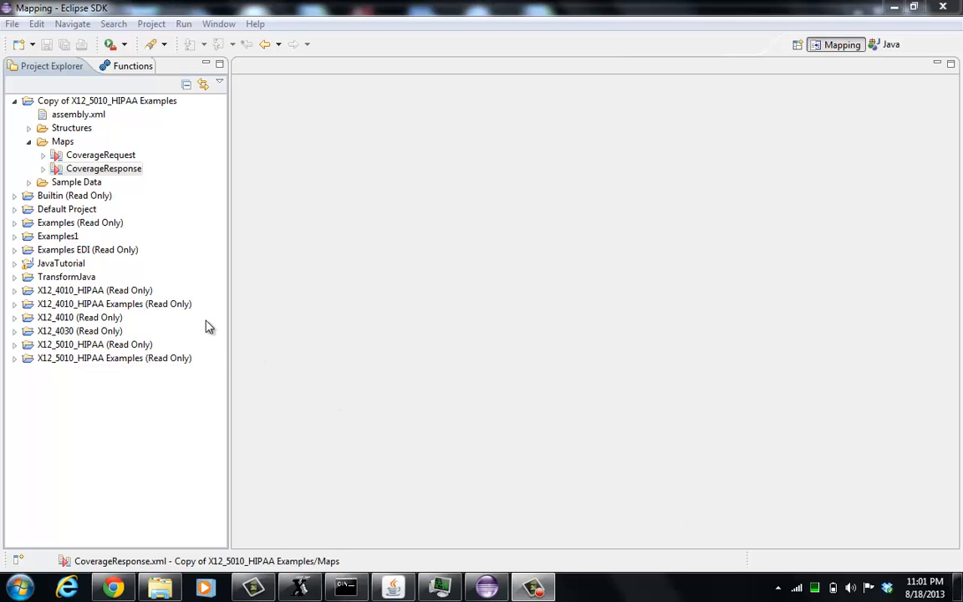
pyautogui.click(533, 588)
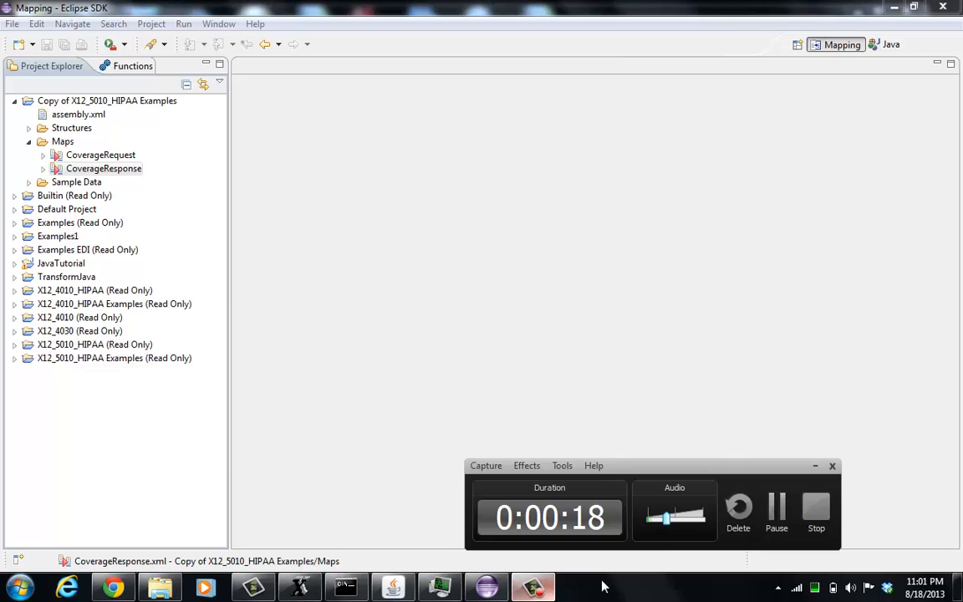
pyautogui.click(780, 507)
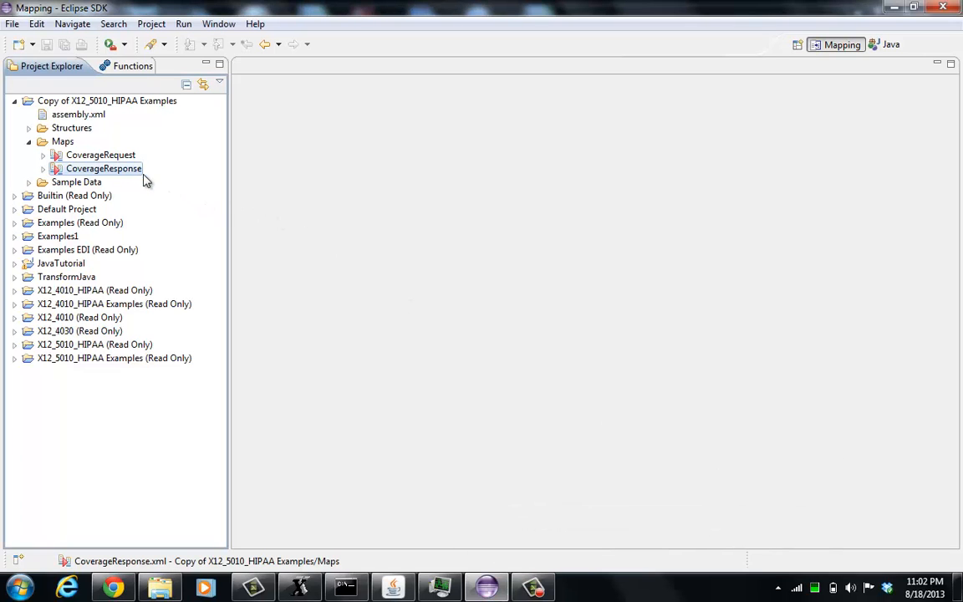
# - Open the CoverageResponse map from Copy of X12_5010_HIPAA Examples and expand the input Loop-ISA and output Subscriber elements
pyautogui.doubleClick(123, 171)
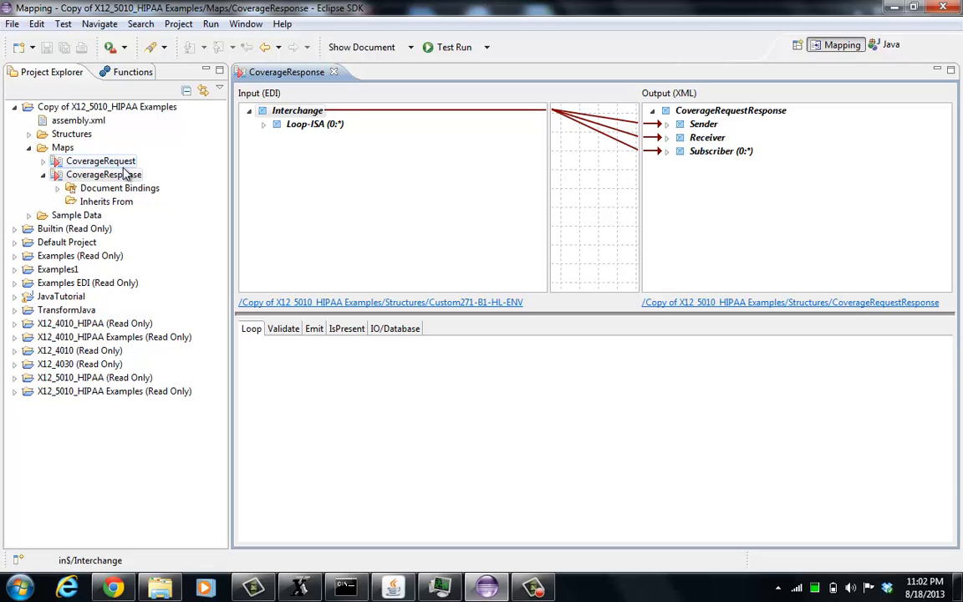
pyautogui.click(263, 124)
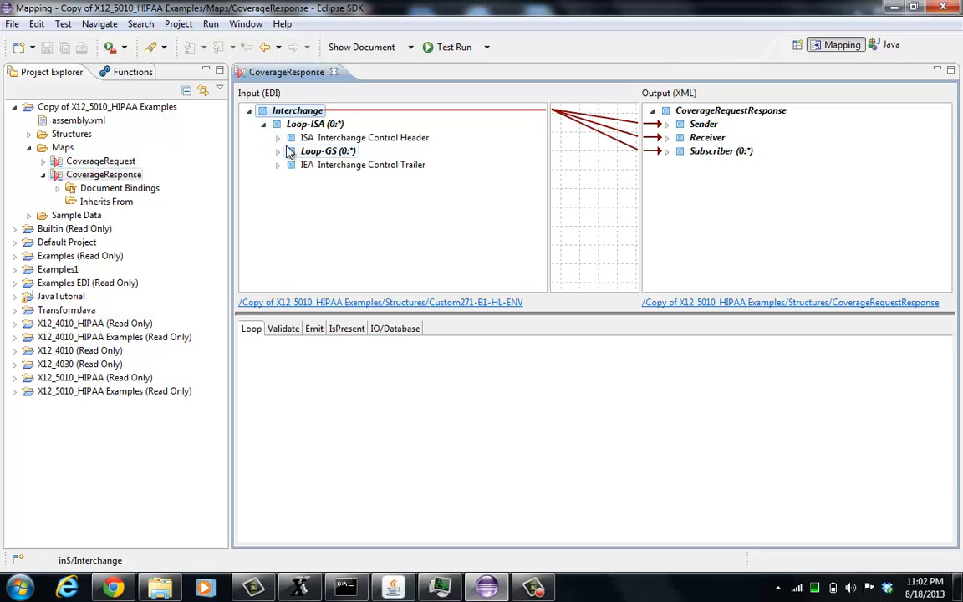
pyautogui.moveTo(594, 312); pyautogui.dragTo(595, 341)
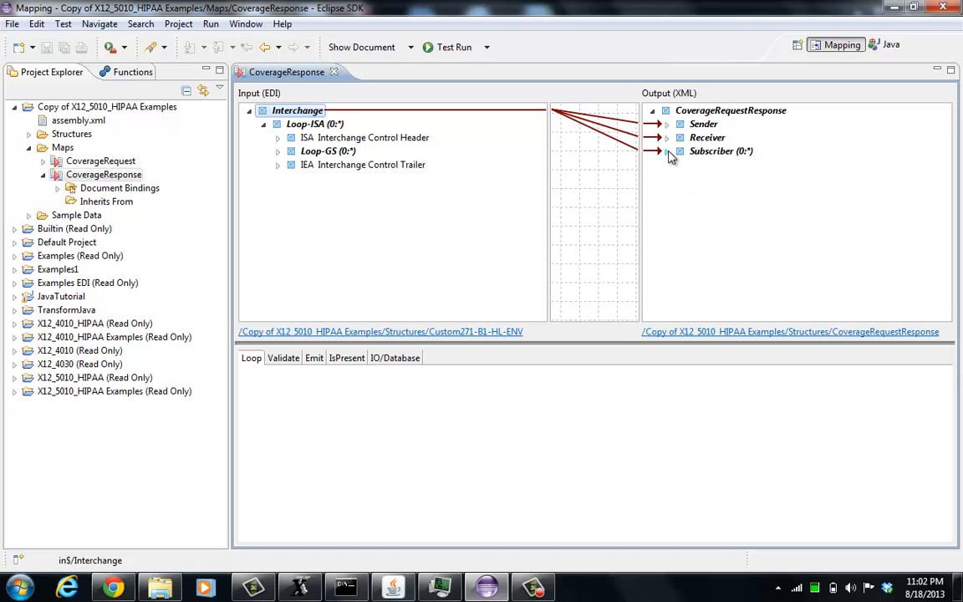
pyautogui.click(598, 134)
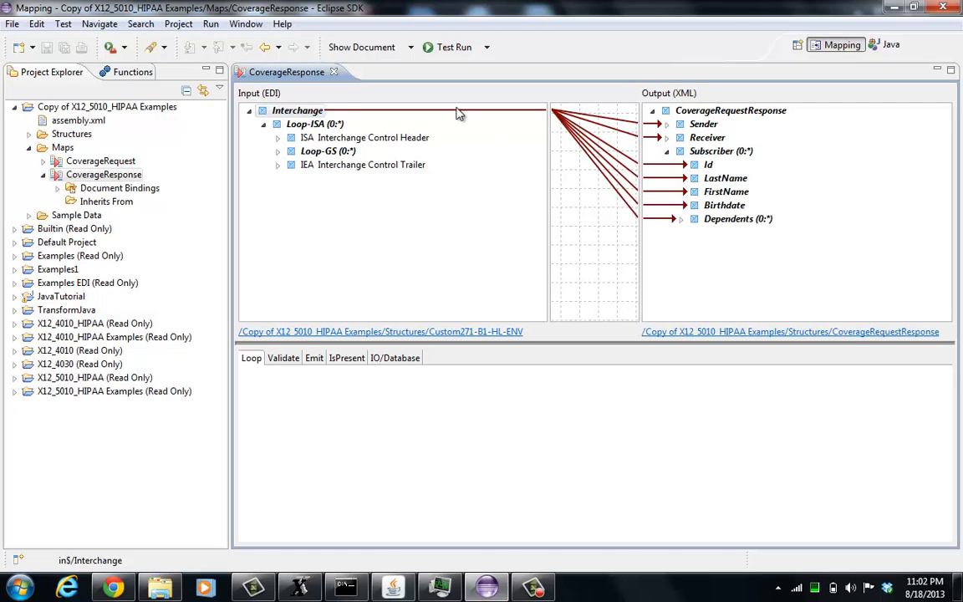
# - Test run the CoverageResponse map to examine its XML output, and view the input EDI document
pyautogui.click(455, 48)
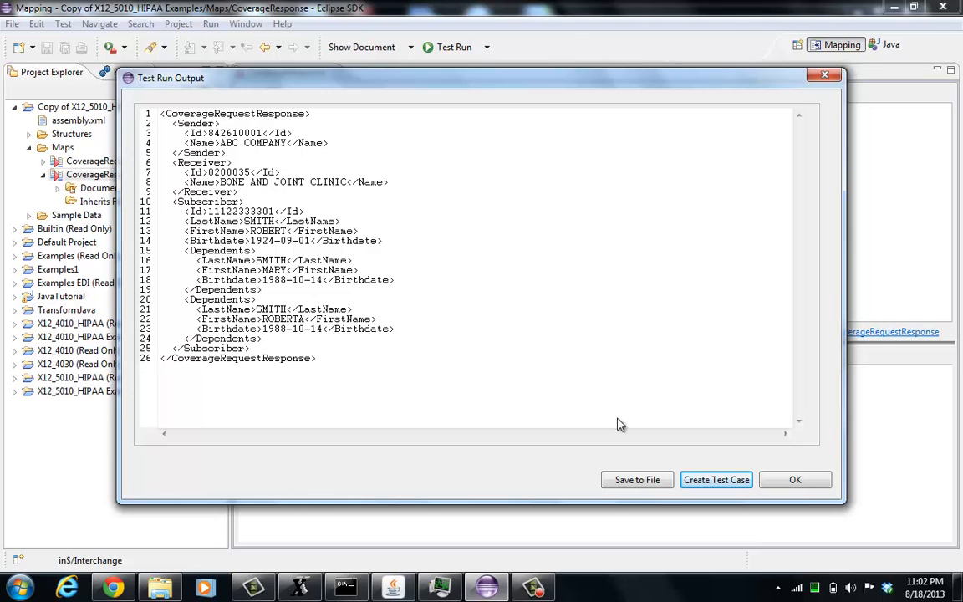
pyautogui.click(799, 480)
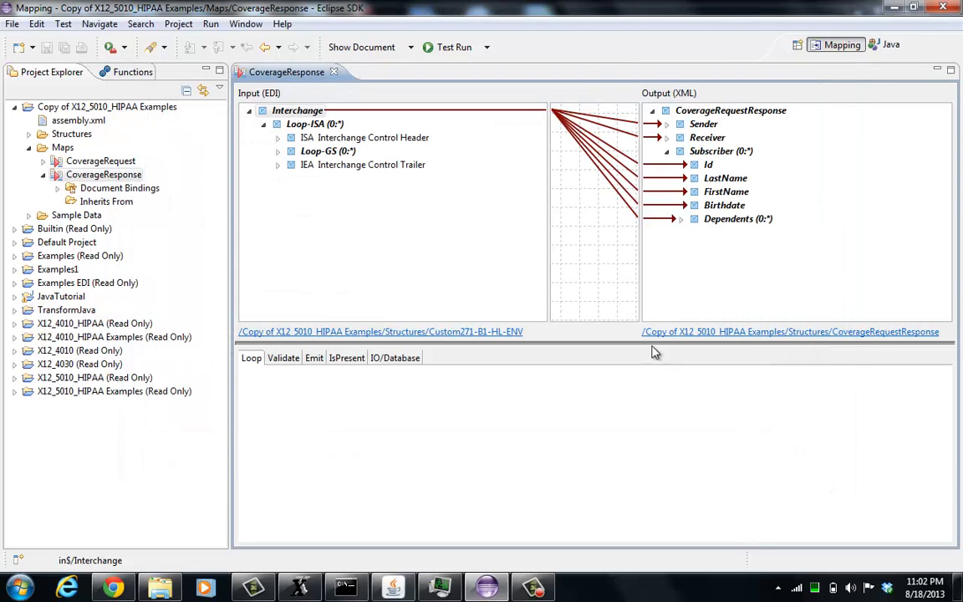
pyautogui.click(363, 49)
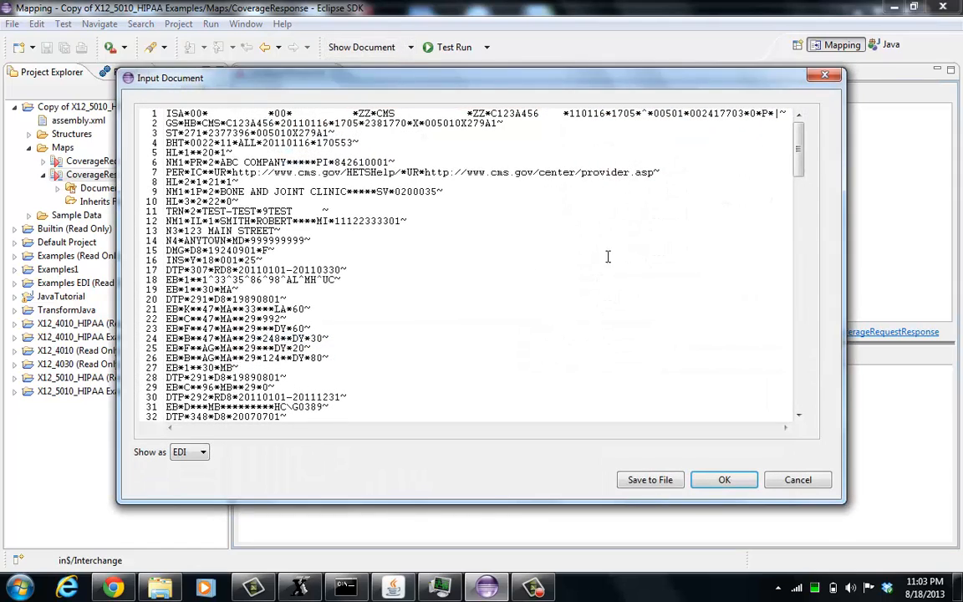
pyautogui.moveTo(797, 148)
pyautogui.mouseDown()
pyautogui.moveTo(794, 201)
pyautogui.moveTo(797, 134)
pyautogui.mouseUp()
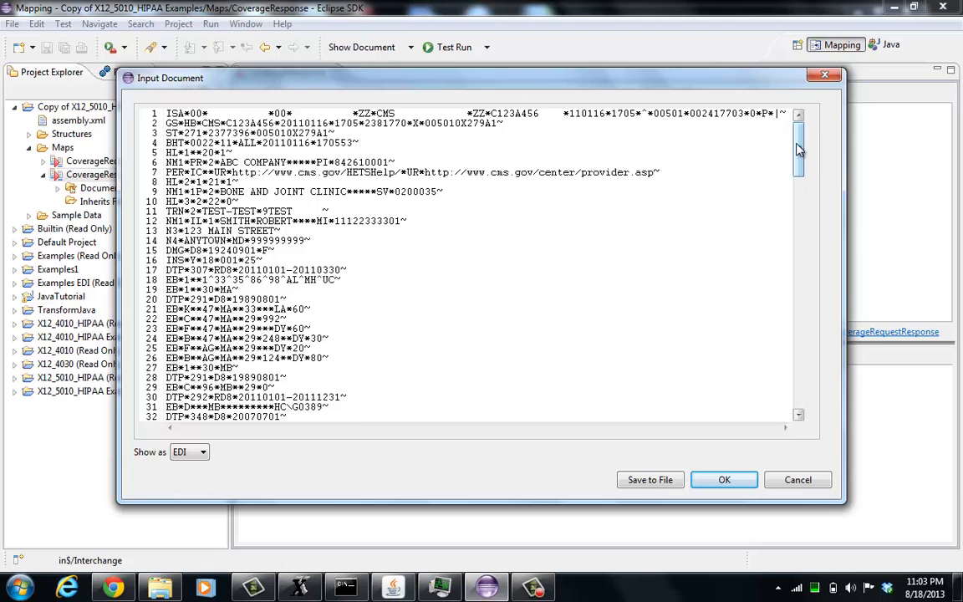
pyautogui.click(798, 483)
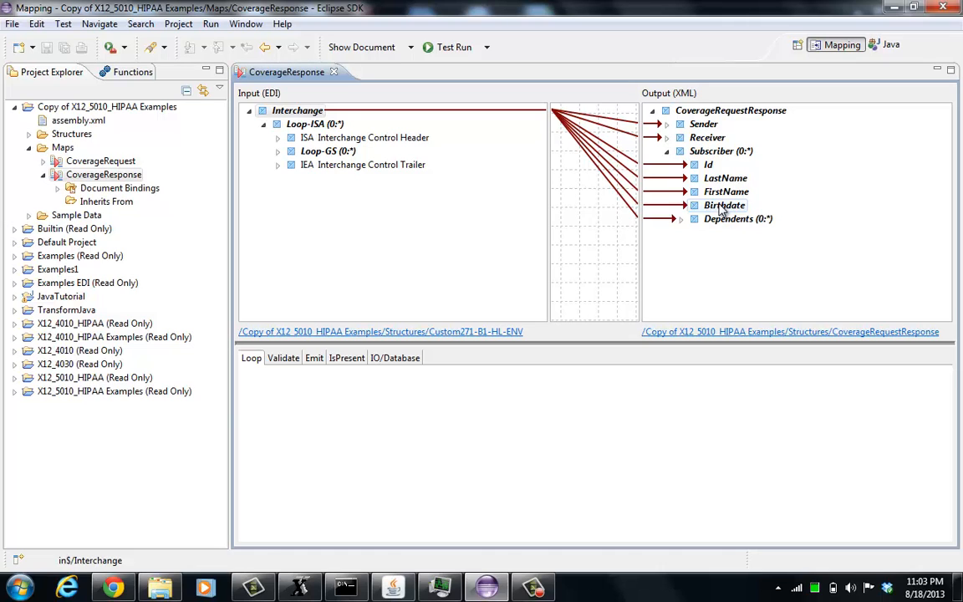
# - Trace the mapping of the output Birthdate to its source Date under DMG02 Subscriber Birth Date in an enlarged mapping area
pyautogui.click(721, 206)
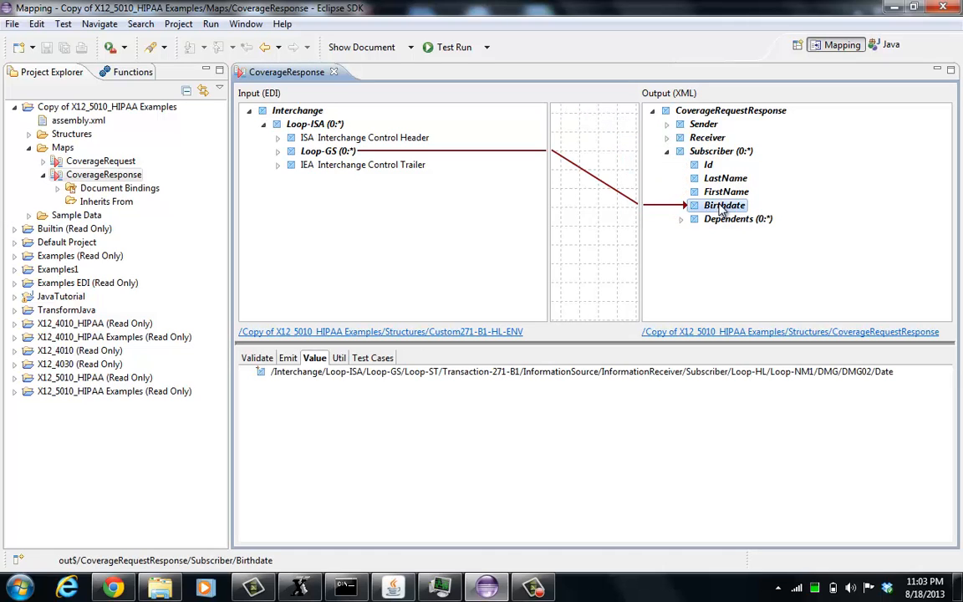
pyautogui.click(596, 182)
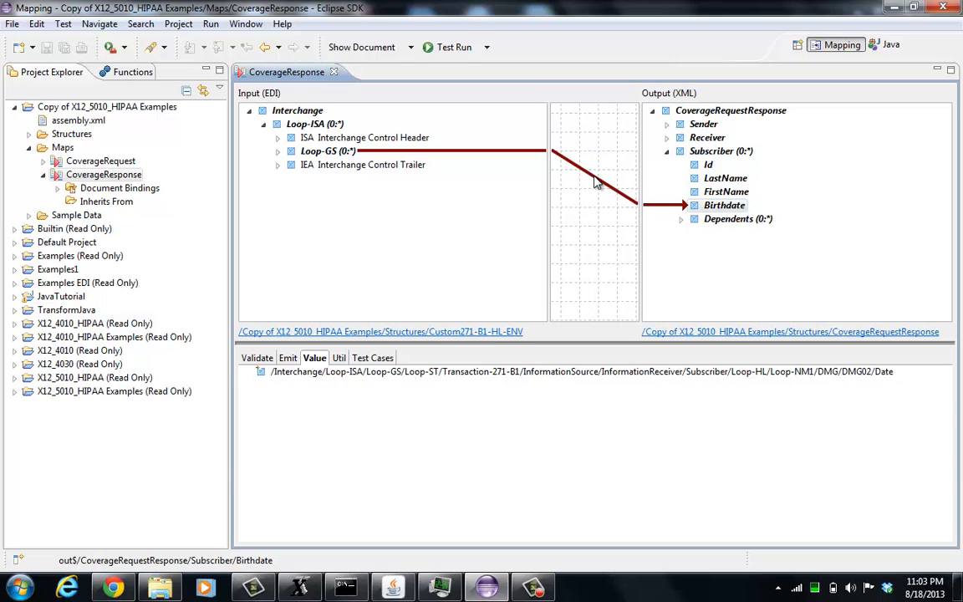
pyautogui.moveTo(541, 240); pyautogui.dragTo(543, 221)
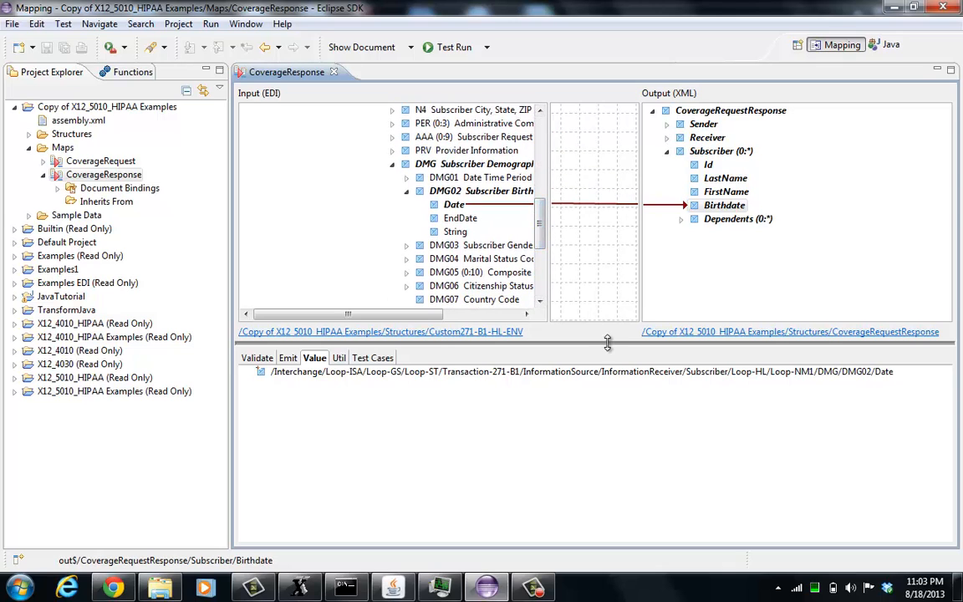
pyautogui.moveTo(605, 342); pyautogui.dragTo(617, 396)
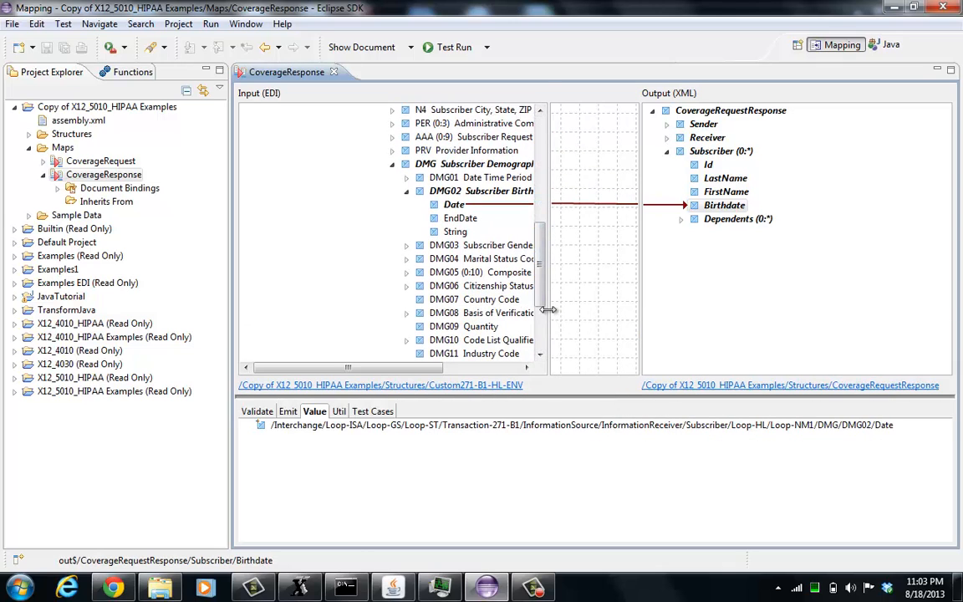
pyautogui.moveTo(549, 308); pyautogui.dragTo(565, 308)
pyautogui.moveTo(640, 326); pyautogui.dragTo(704, 325)
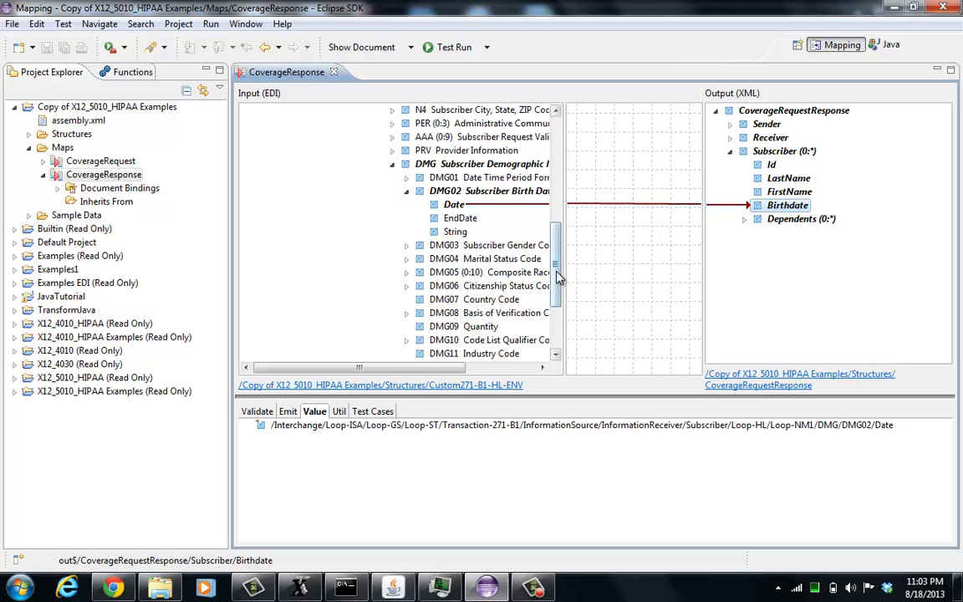
pyautogui.scroll(1, 554, 265)
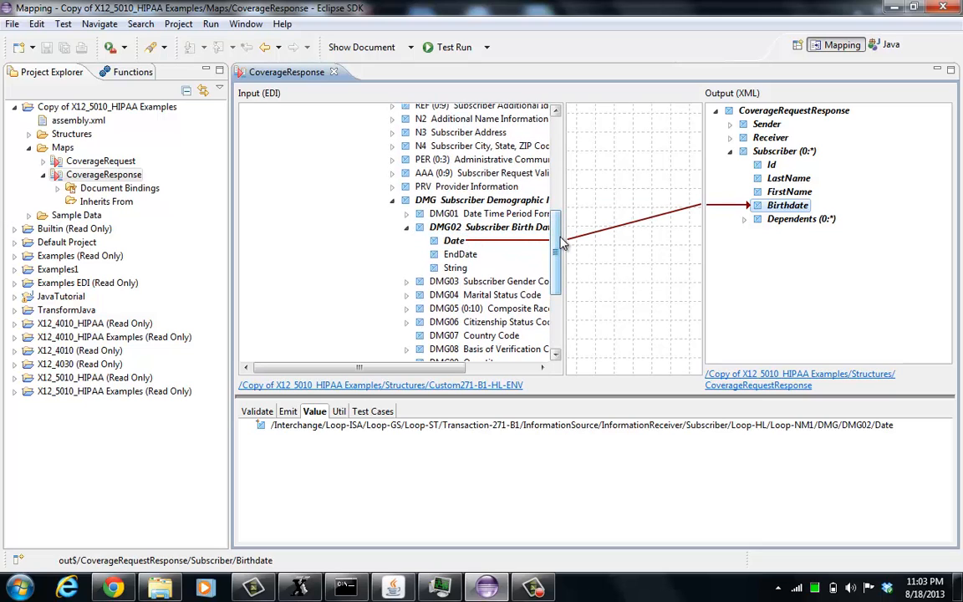
pyautogui.moveTo(564, 241); pyautogui.dragTo(587, 240)
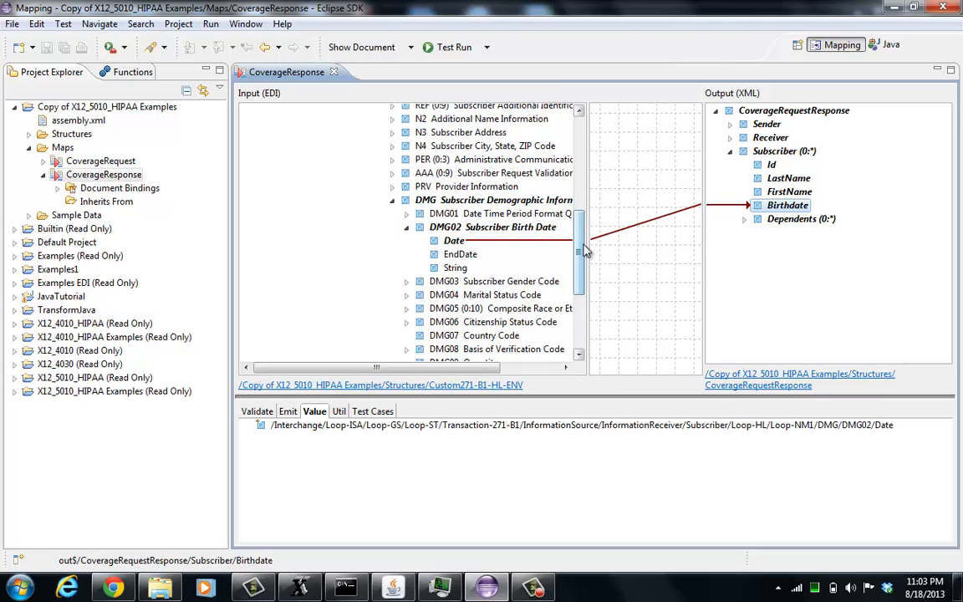
pyautogui.scroll(1, 583, 226)
pyautogui.scroll(1, 584, 225)
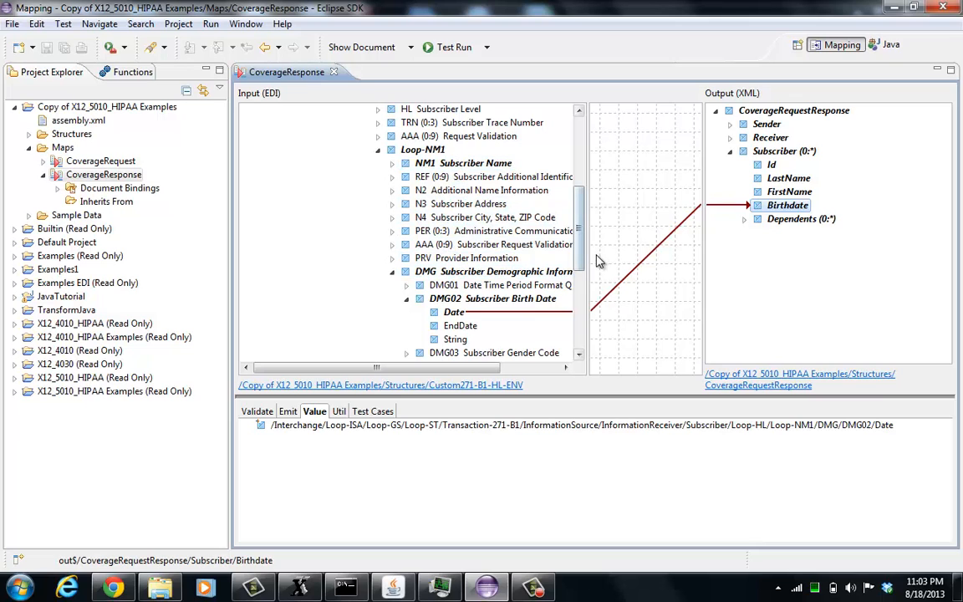
pyautogui.moveTo(583, 255); pyautogui.dragTo(583, 280)
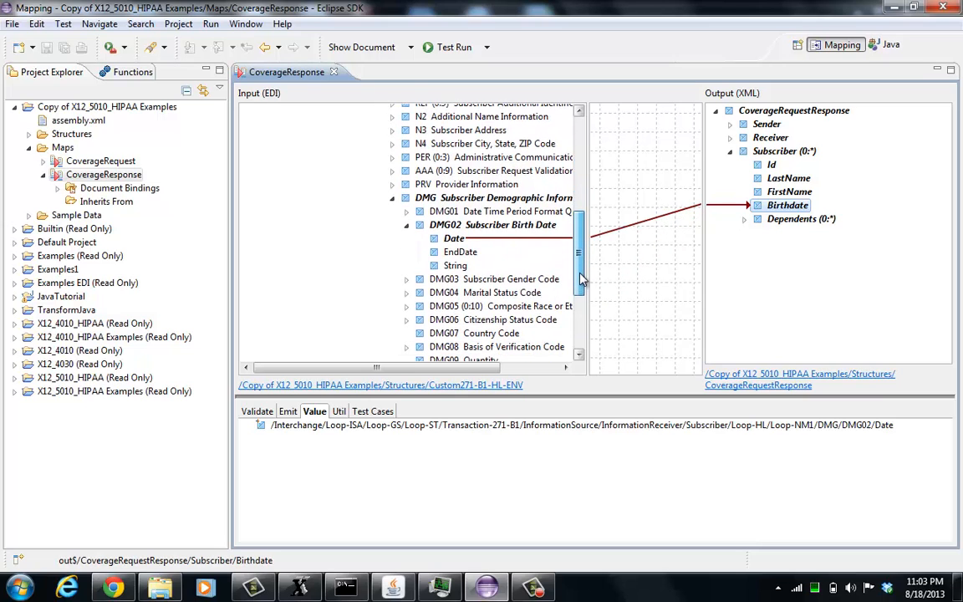
# - Collapse the input DMG segment and view the sample data of the DTP Subscriber Date segment under Loop-NM1
pyautogui.click(392, 200)
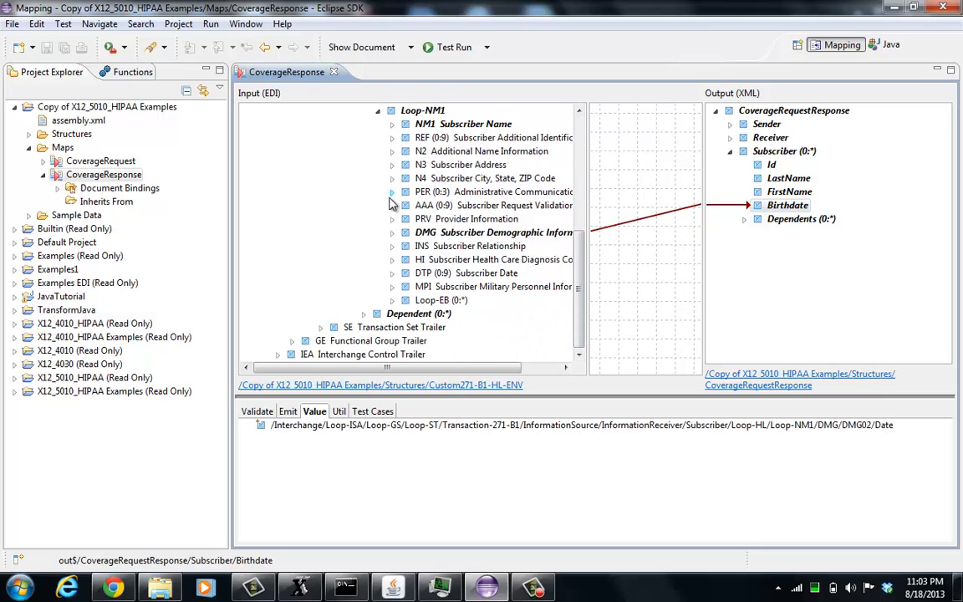
pyautogui.rightClick(472, 278)
pyautogui.click(475, 286)
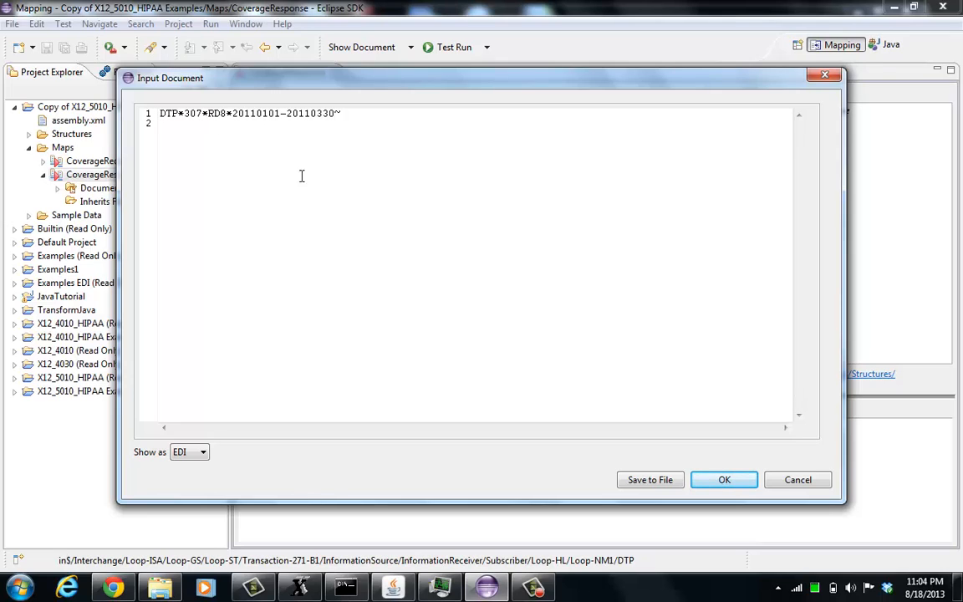
pyautogui.click(723, 479)
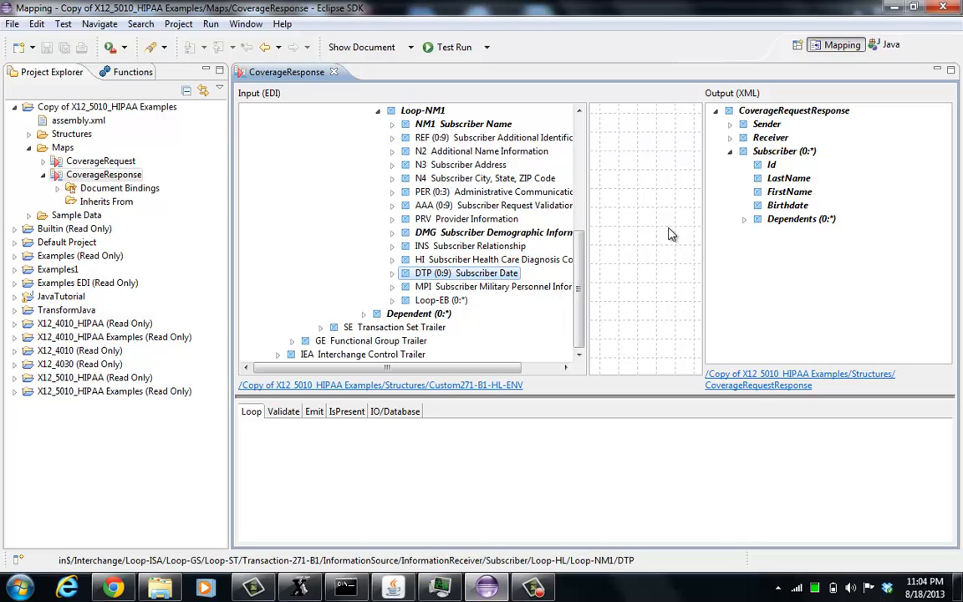
# - Go to the structure element of the output Birthdate and add a new element named SubscriberDate under Subscriber
pyautogui.rightClick(800, 211)
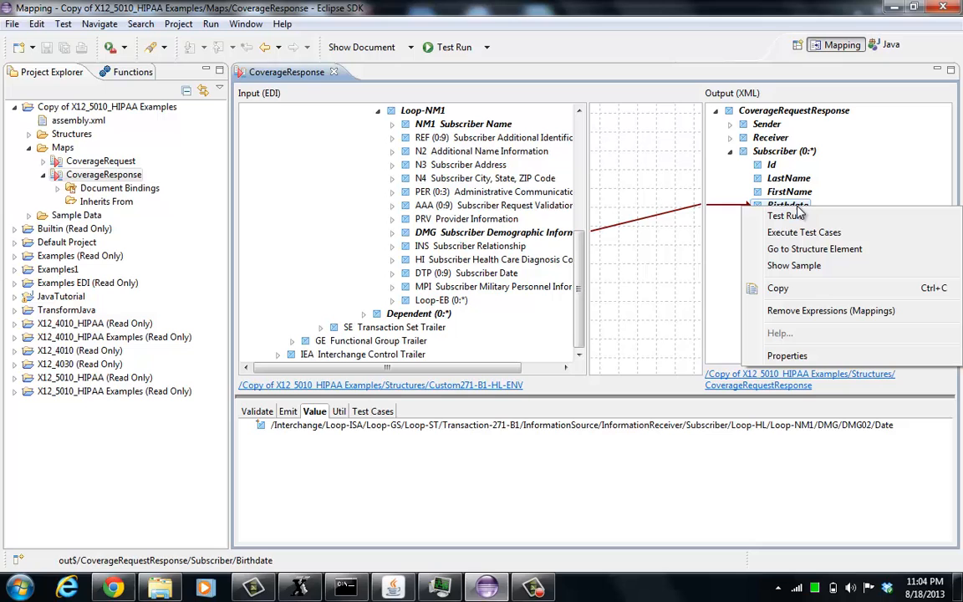
pyautogui.click(809, 249)
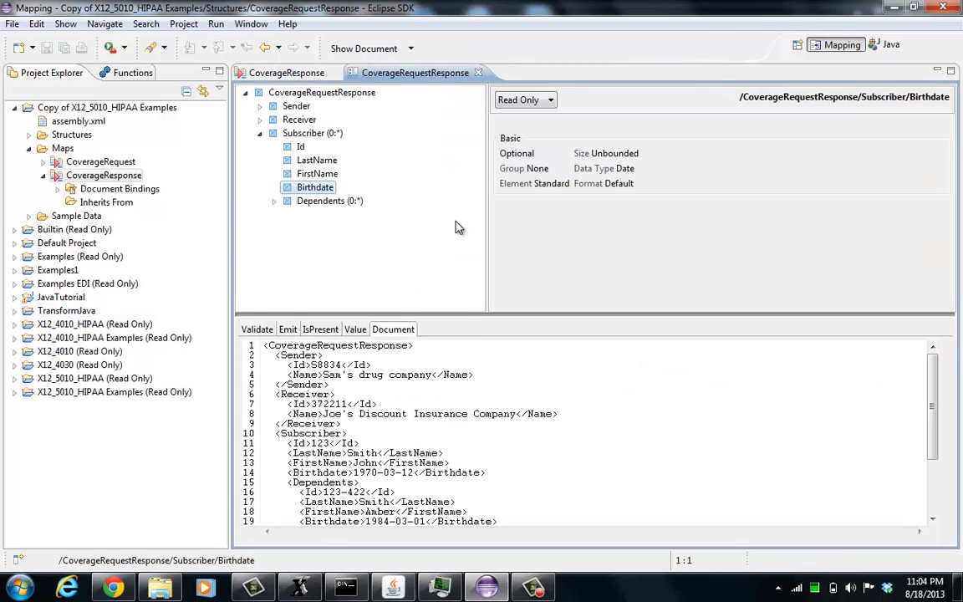
pyautogui.rightClick(318, 133)
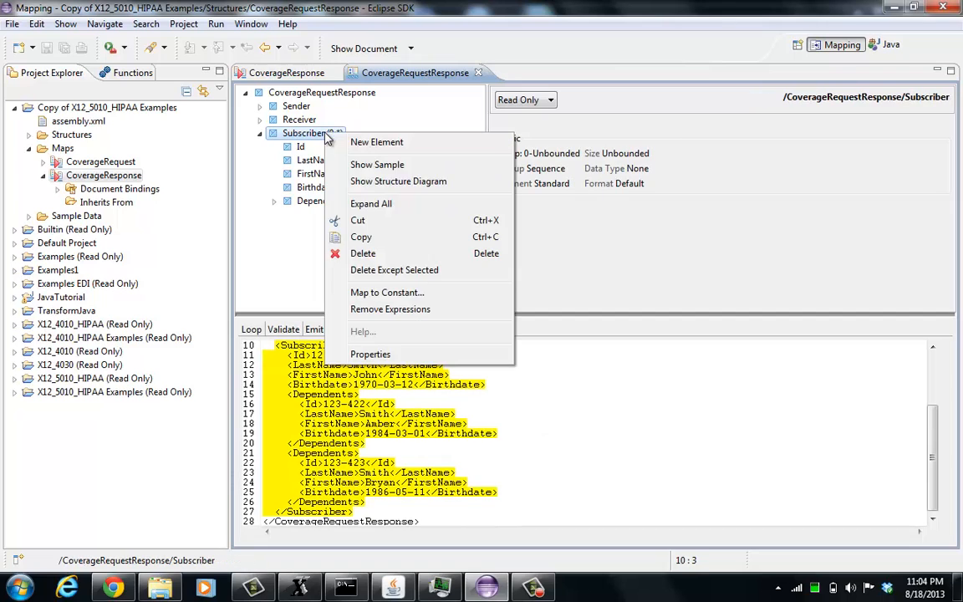
pyautogui.click(342, 143)
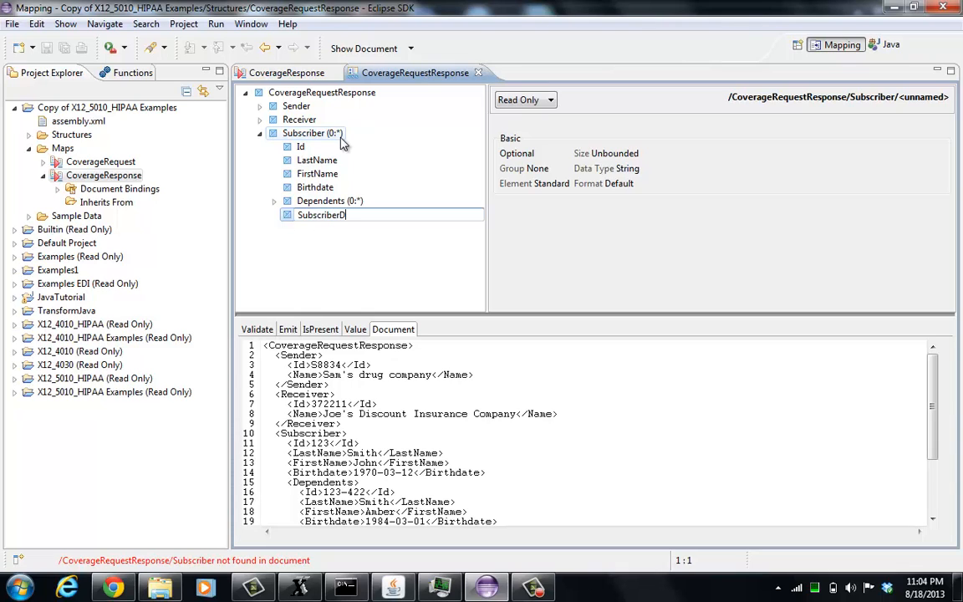
pyautogui.press('Return')
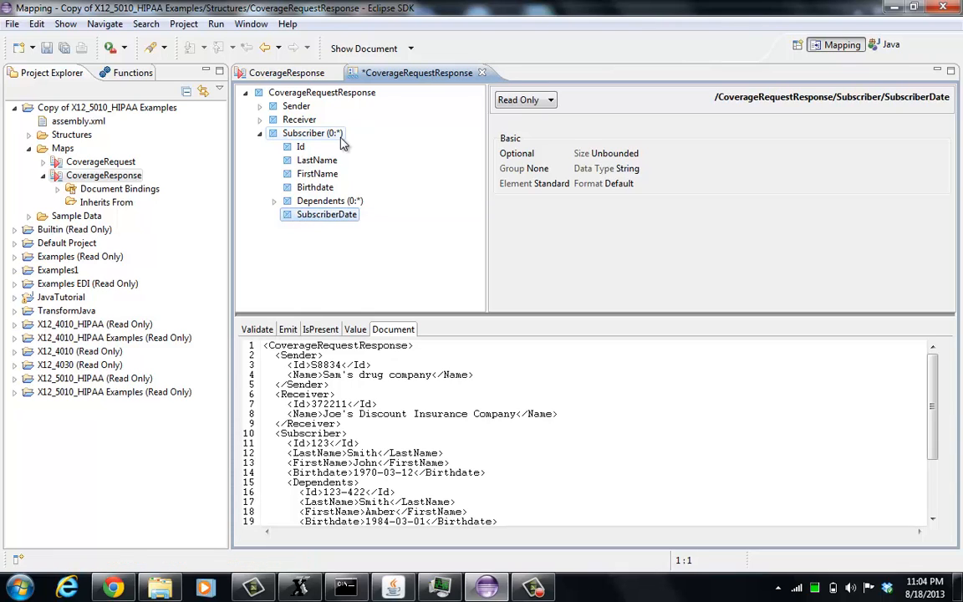
# - Make the CoverageRequestResponse structure editable and set the data type of SubscriberDate to Date
pyautogui.click(325, 190)
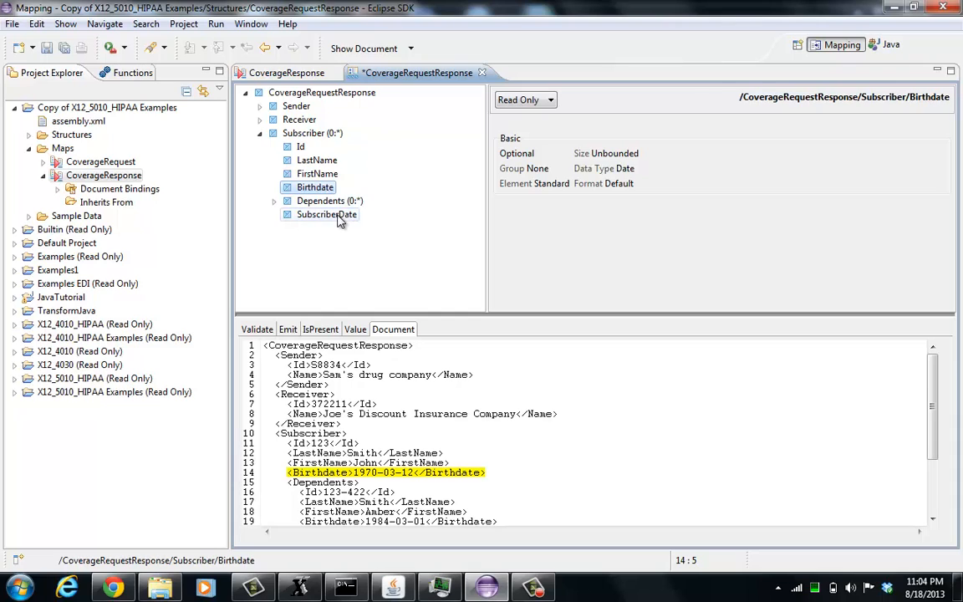
pyautogui.click(326, 214)
pyautogui.click(532, 100)
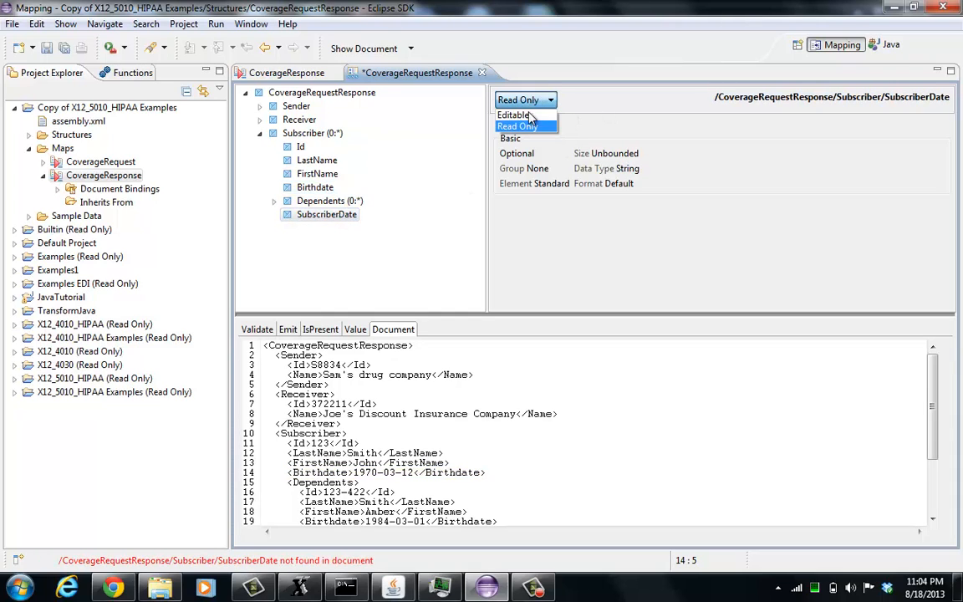
pyautogui.click(527, 116)
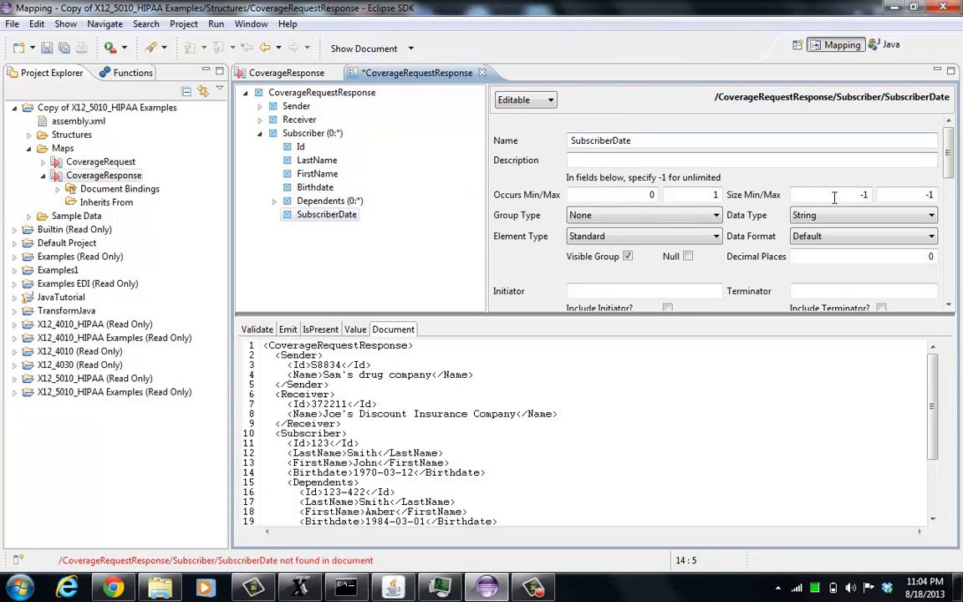
pyautogui.click(861, 216)
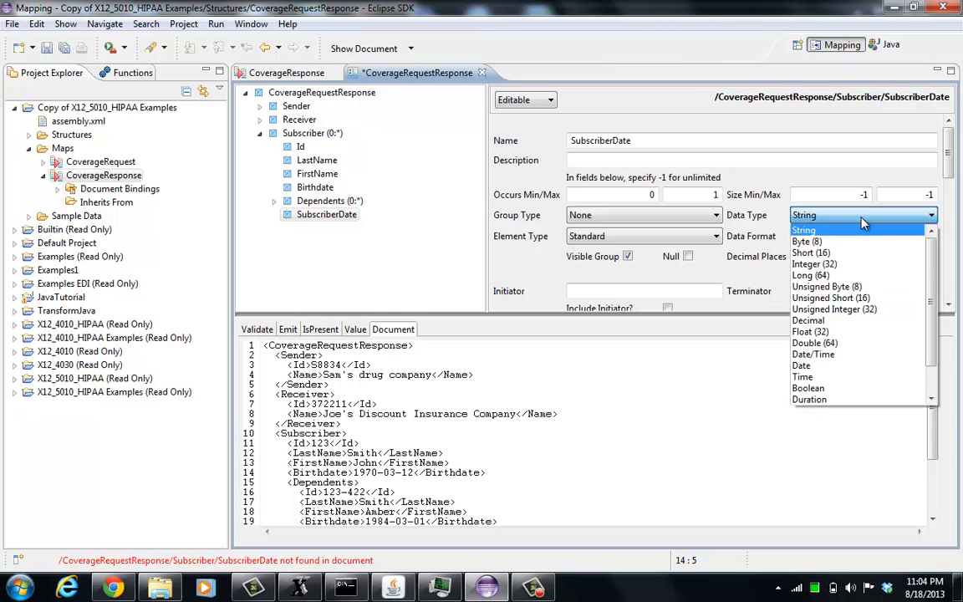
pyautogui.click(861, 365)
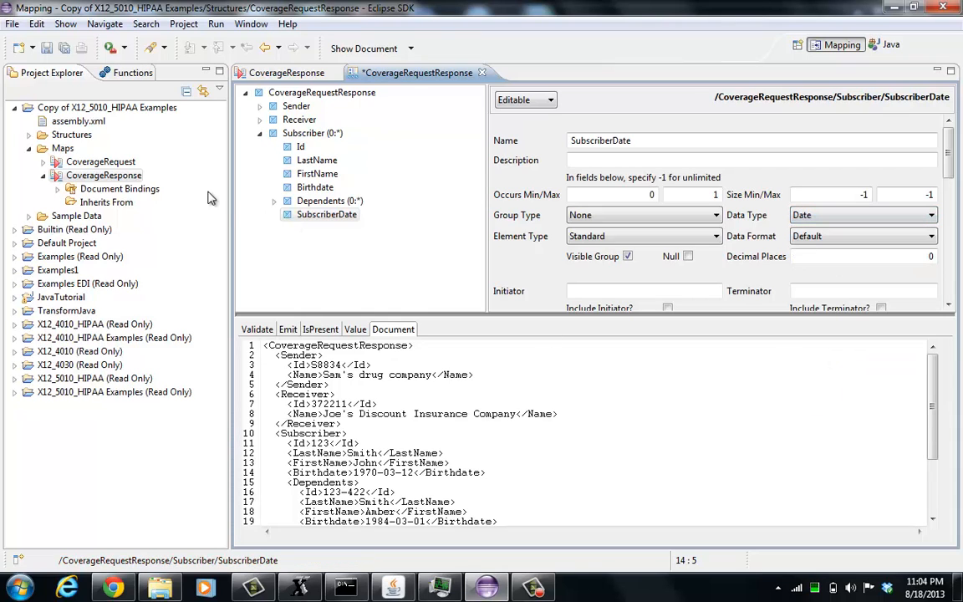
pyautogui.click(32, 47)
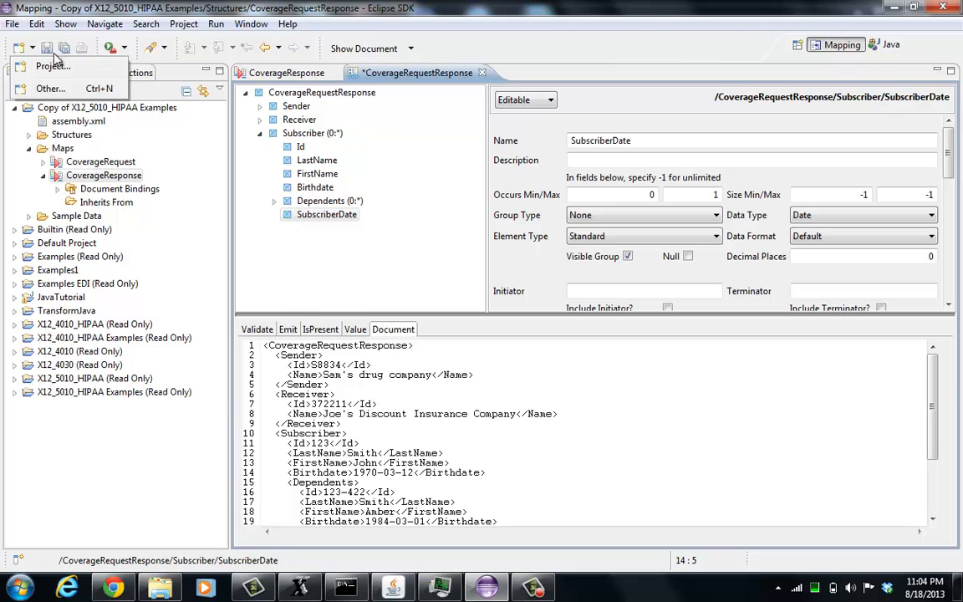
pyautogui.click(388, 66)
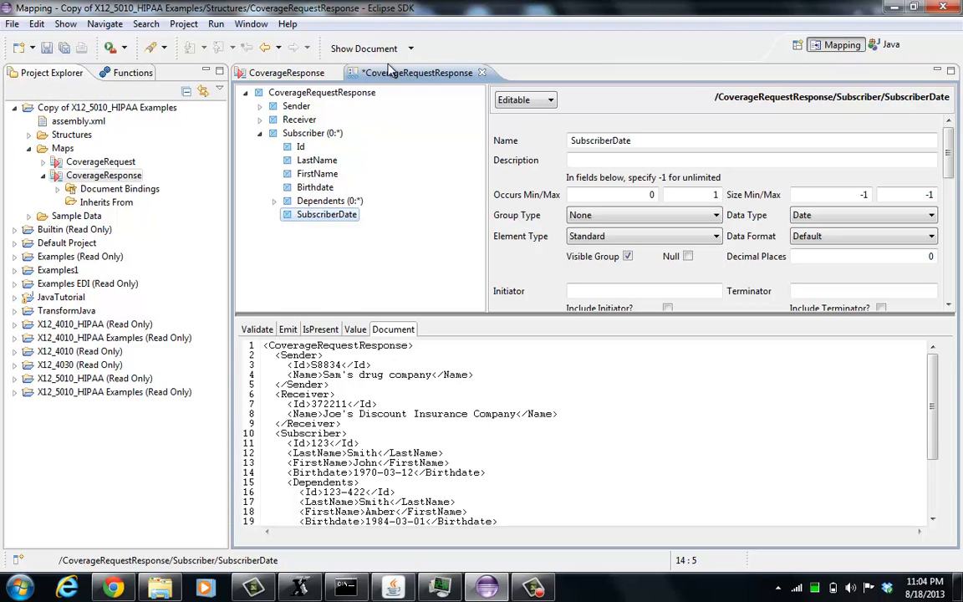
# - Move SubscriberDate directly after Birthdate by cutting it and pasting it as Birthdate's sibling, and save the structure
pyautogui.moveTo(305, 214); pyautogui.dragTo(319, 197)
pyautogui.rightClick(316, 215)
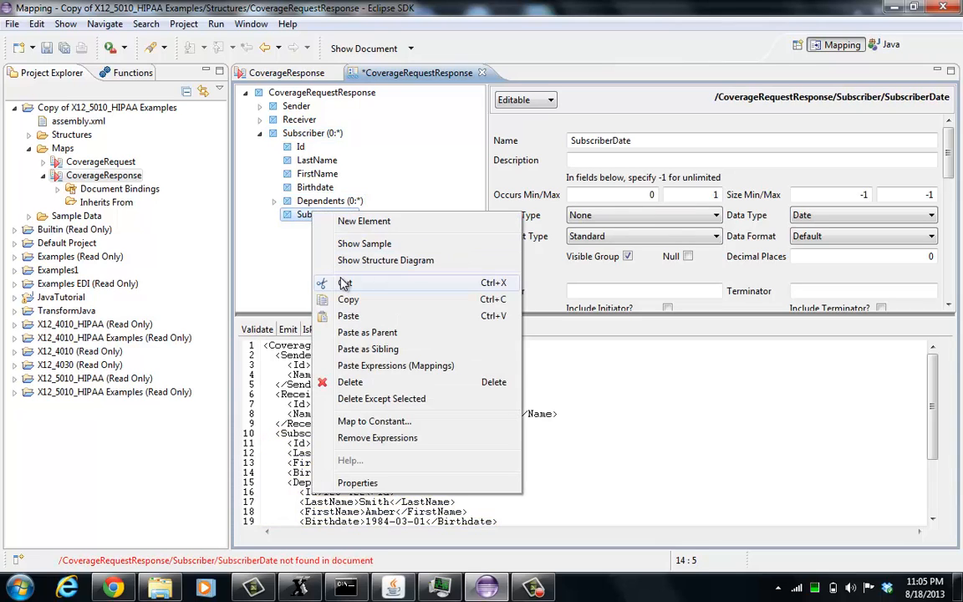
pyautogui.click(345, 284)
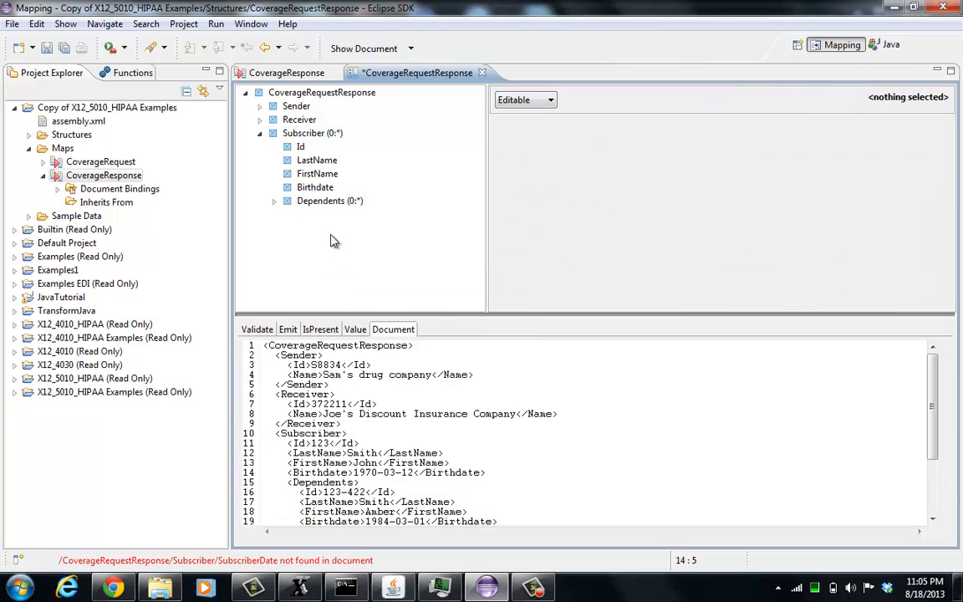
pyautogui.rightClick(315, 187)
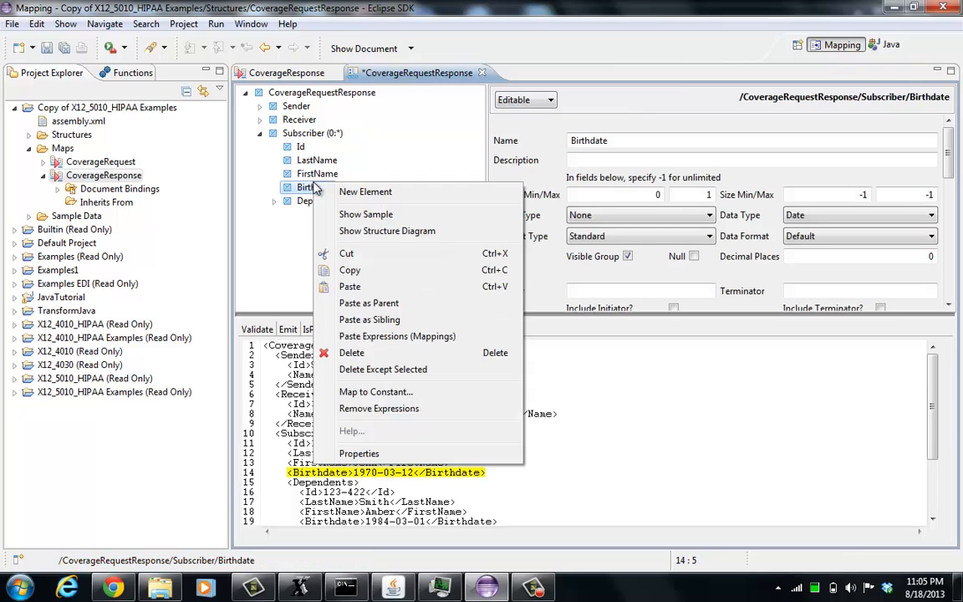
pyautogui.click(365, 318)
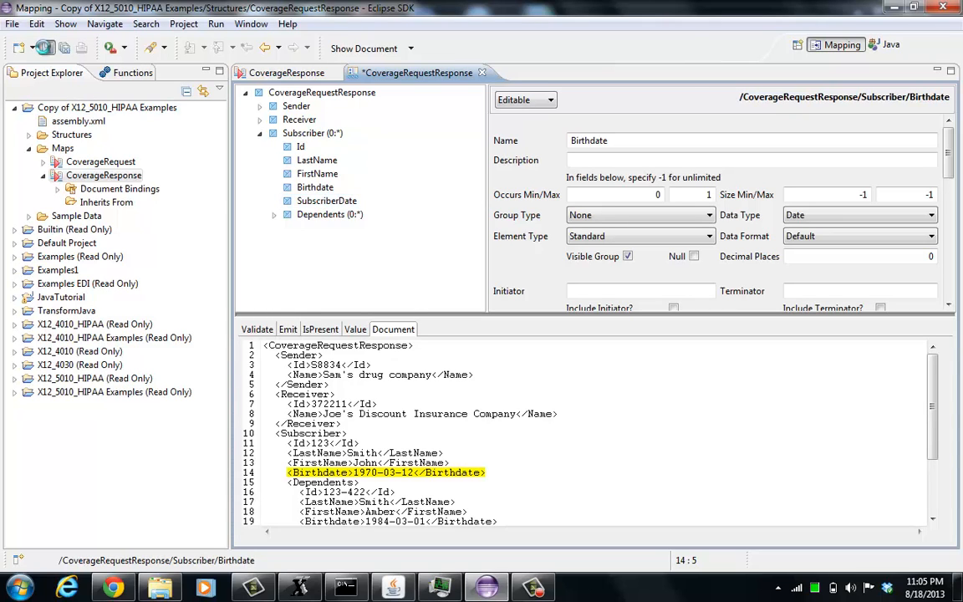
pyautogui.click(46, 48)
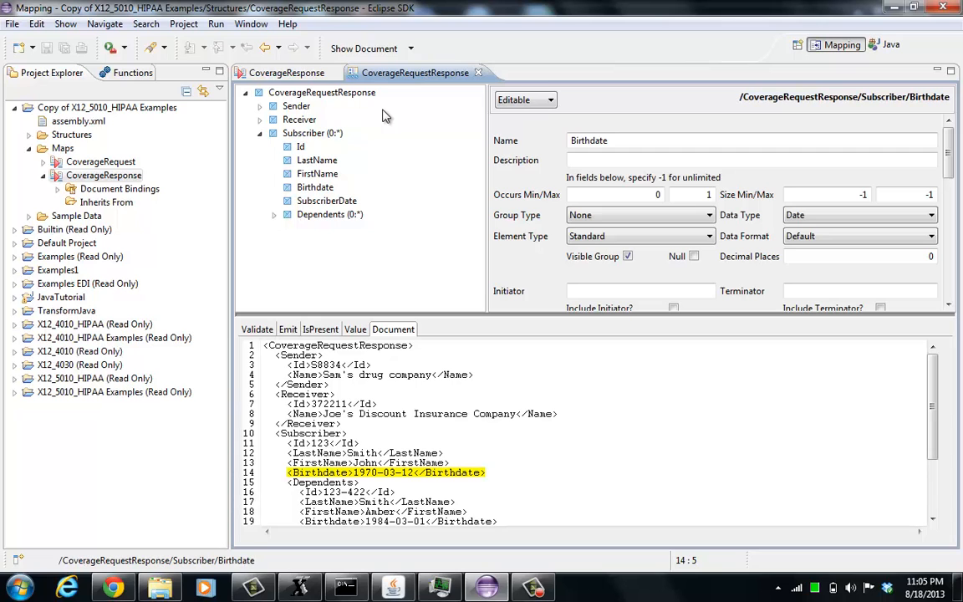
# - Return to the CoverageResponse map, read the mapper warning, and follow its link to the new output SubscriberDate element
pyautogui.click(284, 73)
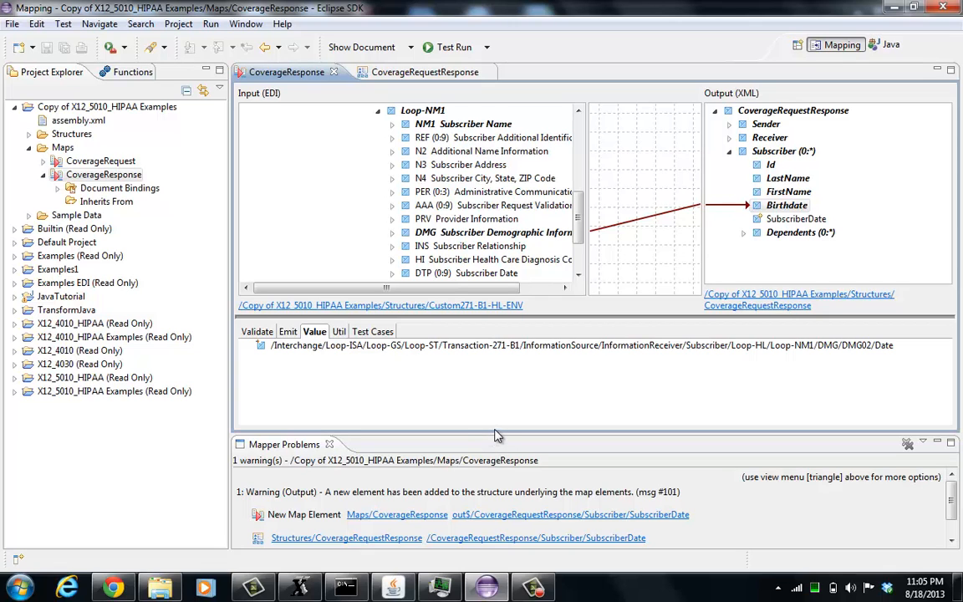
pyautogui.moveTo(496, 434); pyautogui.dragTo(498, 393)
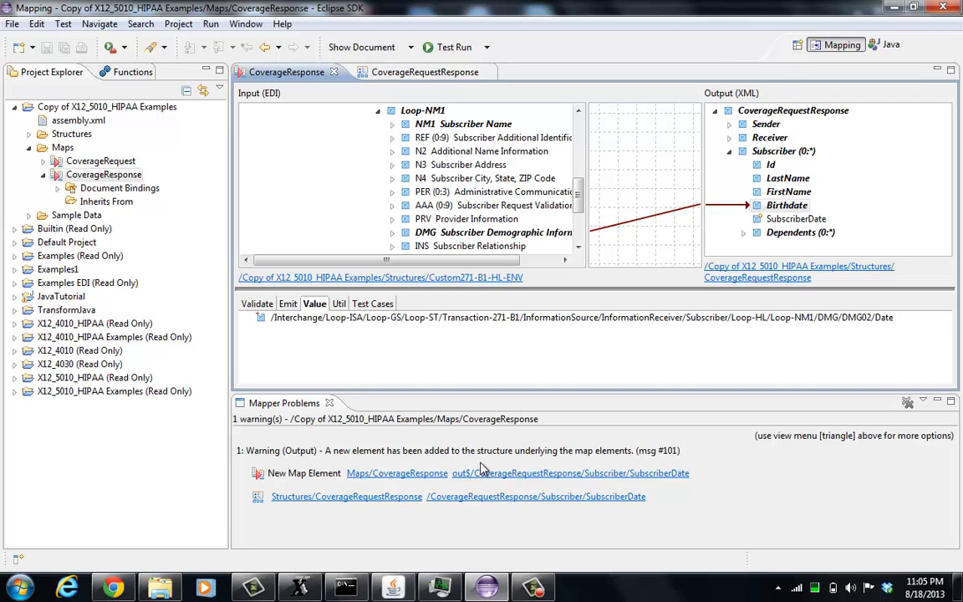
pyautogui.click(545, 474)
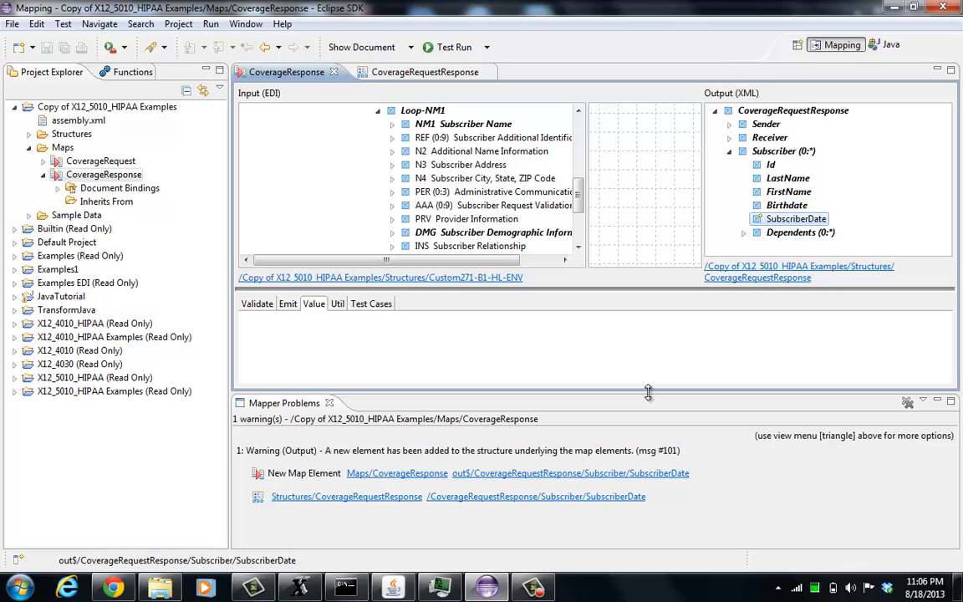
pyautogui.moveTo(648, 392); pyautogui.dragTo(641, 467)
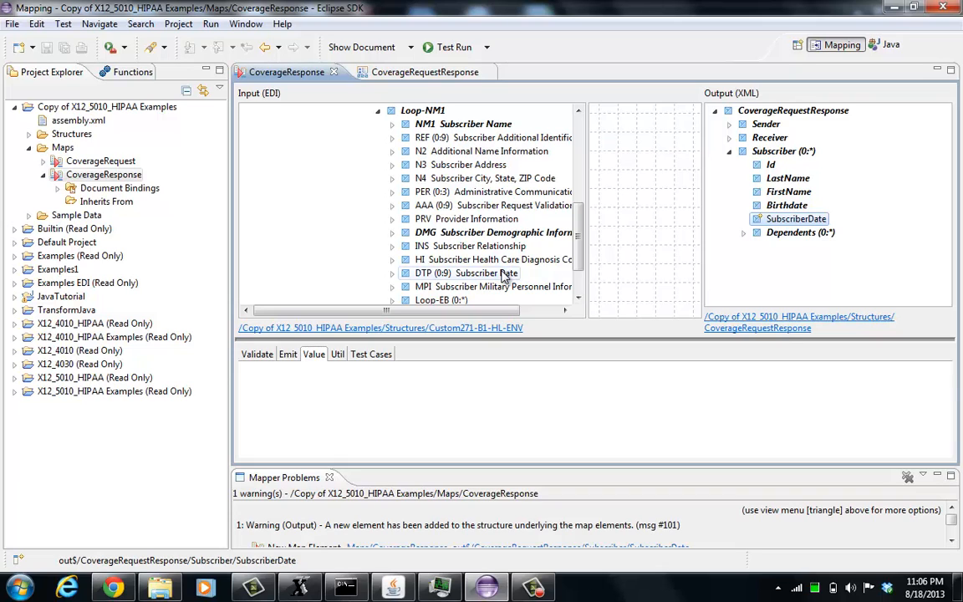
# - View the sample data of the input DTP Subscriber Date segment under Loop-NM1, and close the sample
pyautogui.moveTo(580, 253); pyautogui.dragTo(580, 288)
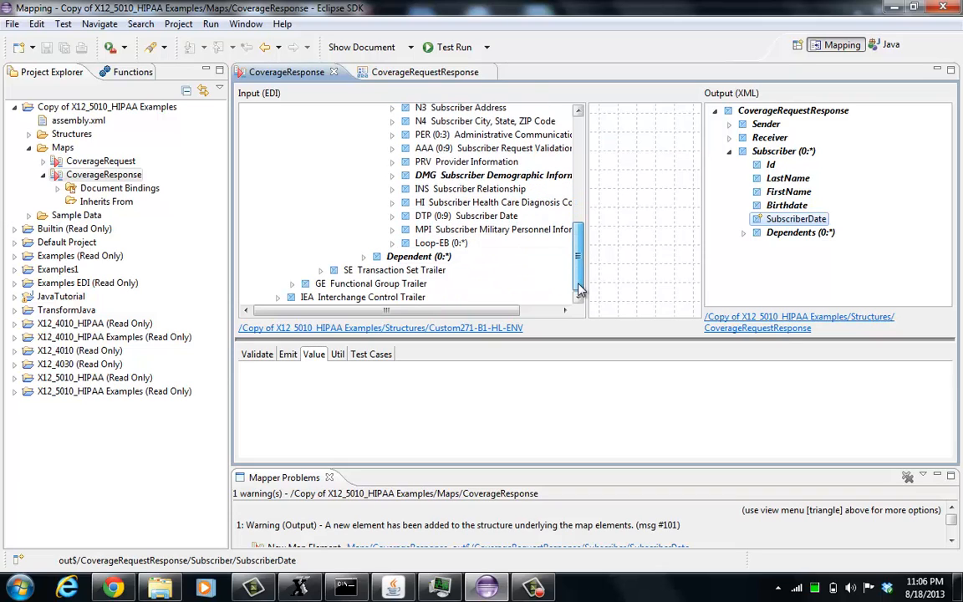
pyautogui.rightClick(454, 217)
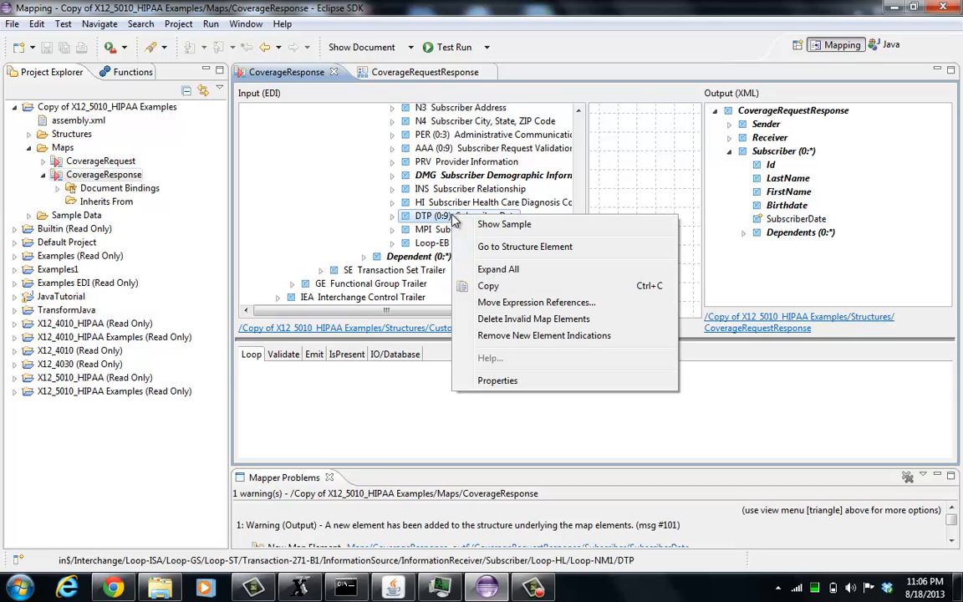
pyautogui.click(485, 225)
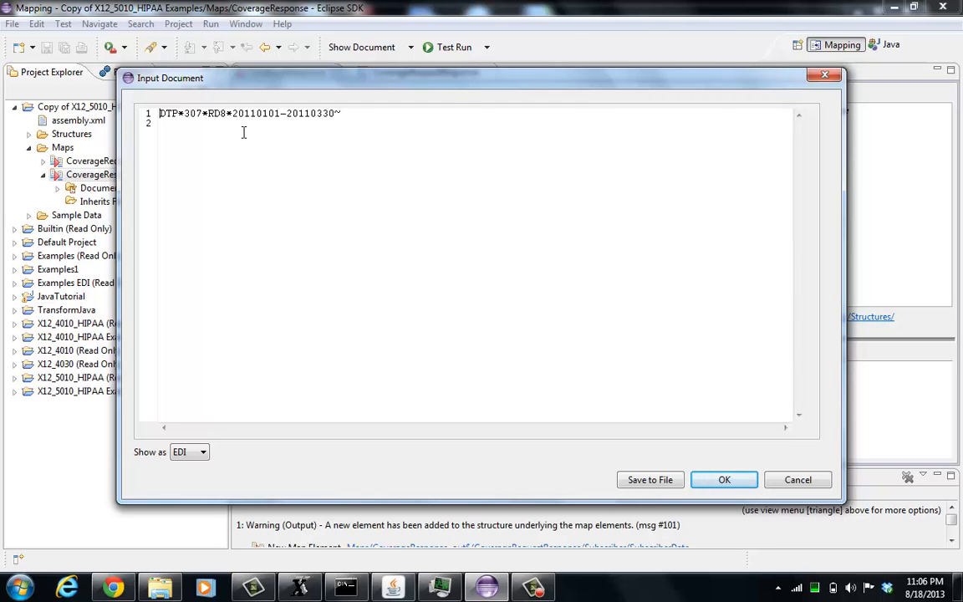
pyautogui.click(724, 479)
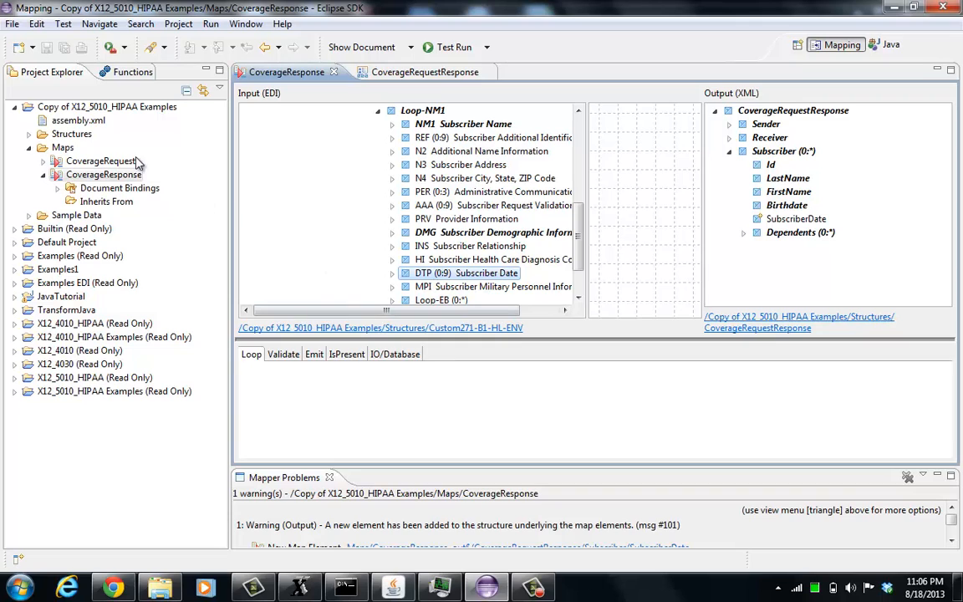
# - Add the AgConcat aggregate function to the value expression of the output SubscriberDate
pyautogui.click(126, 73)
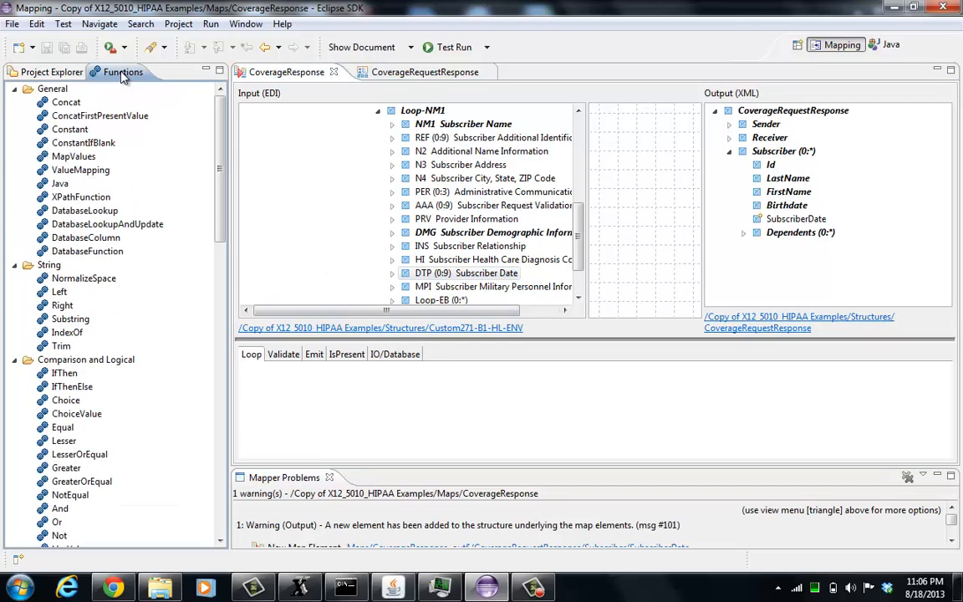
pyautogui.moveTo(219, 206); pyautogui.dragTo(216, 345)
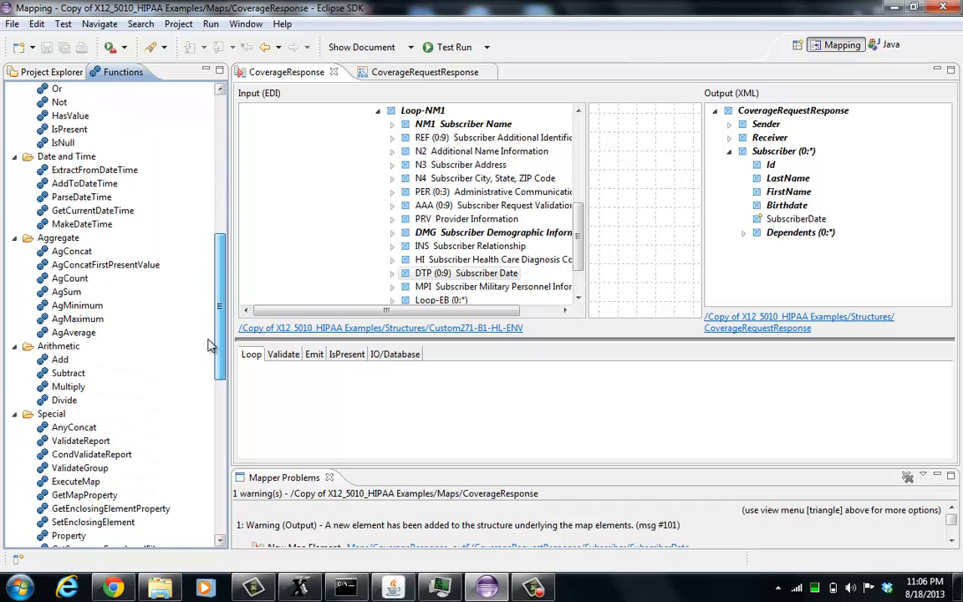
pyautogui.click(74, 251)
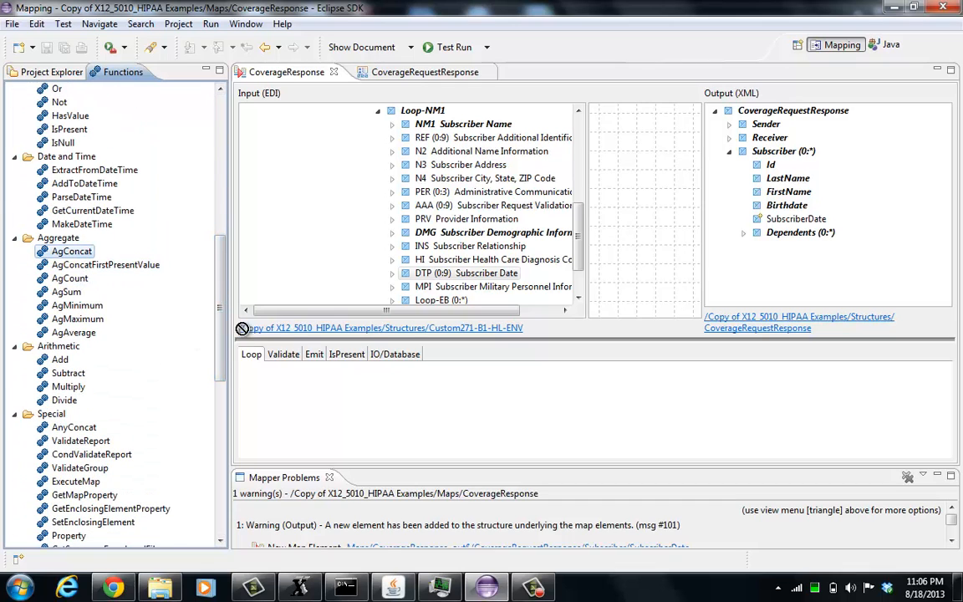
pyautogui.moveTo(314, 379); pyautogui.dragTo(89, 263)
pyautogui.click(792, 219)
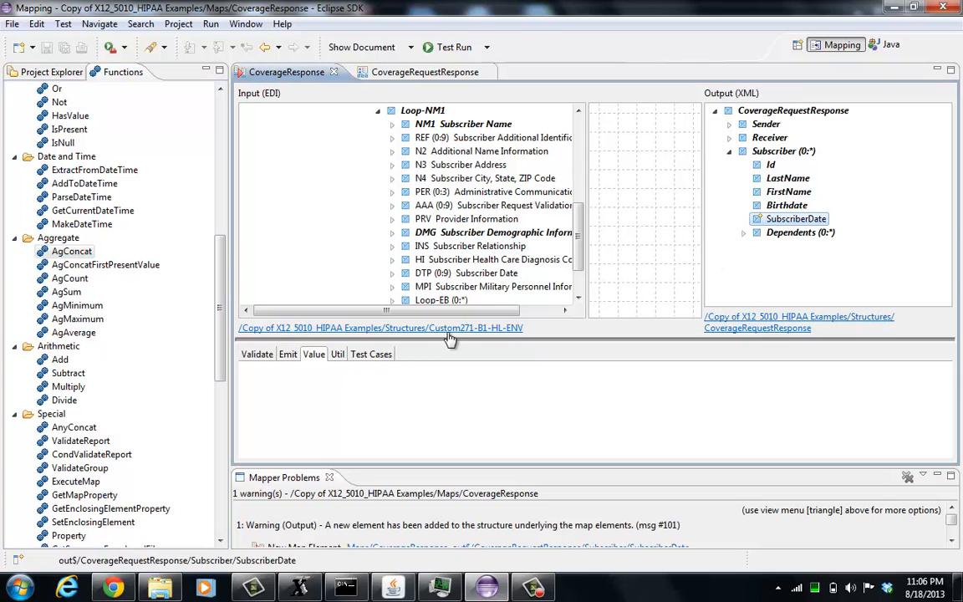
pyautogui.moveTo(74, 251); pyautogui.dragTo(368, 342)
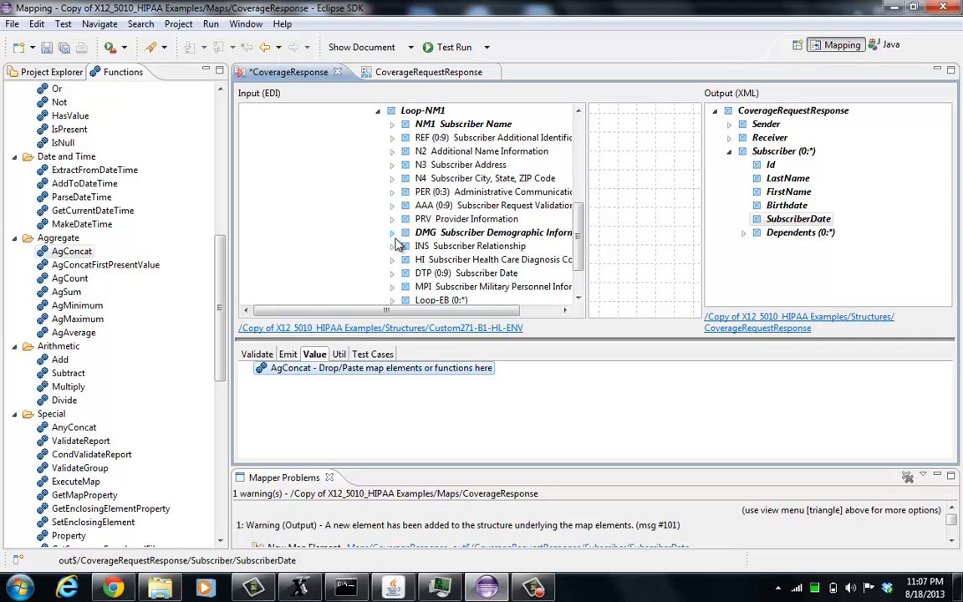
# - Add the Date under DTP03 Date Time Period of DTP Subscriber Date to AgConcat, close Mapper Problems, and enlarge the expression area
pyautogui.scroll(-2, 525, 251)
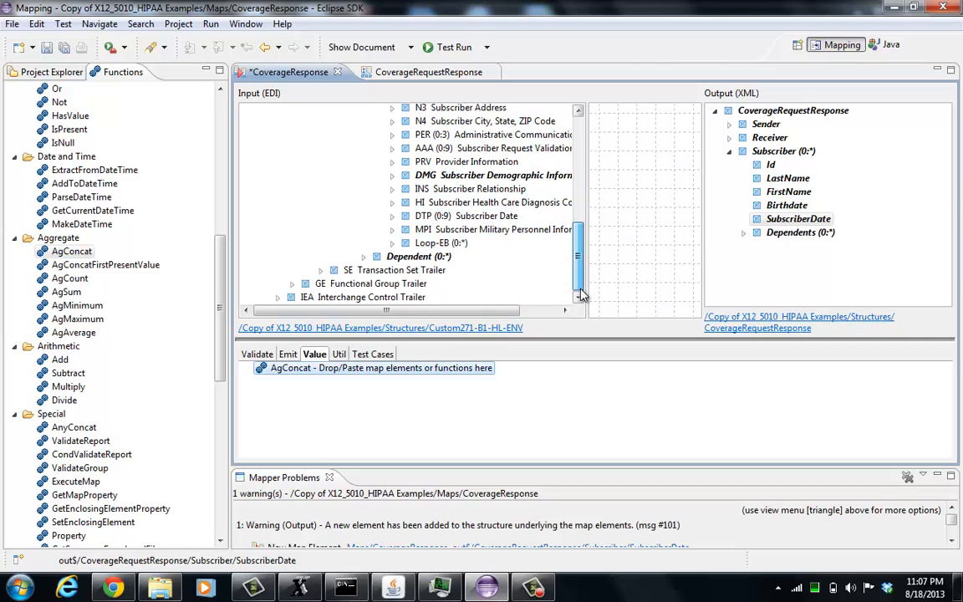
pyautogui.click(394, 216)
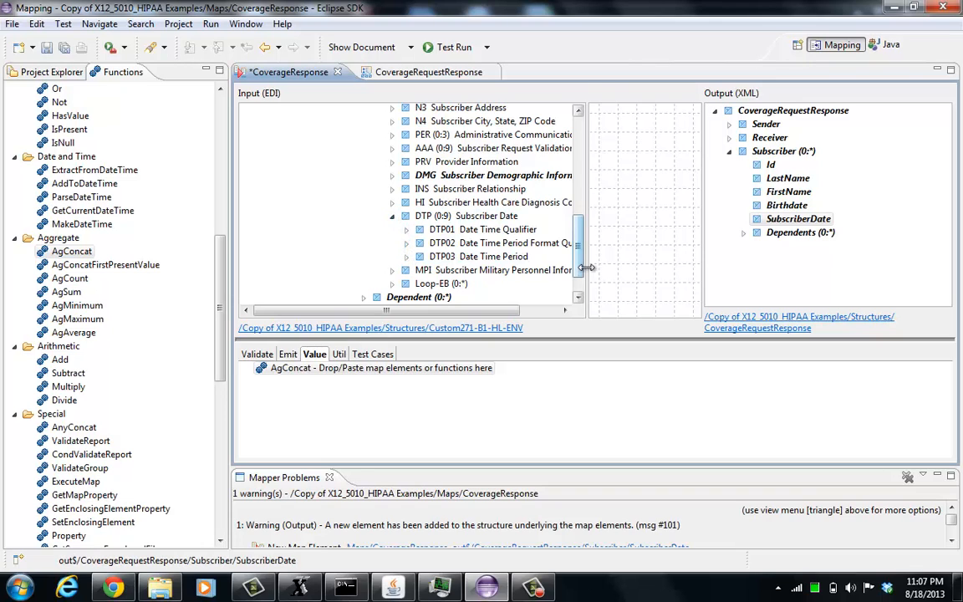
pyautogui.moveTo(587, 268); pyautogui.dragTo(625, 278)
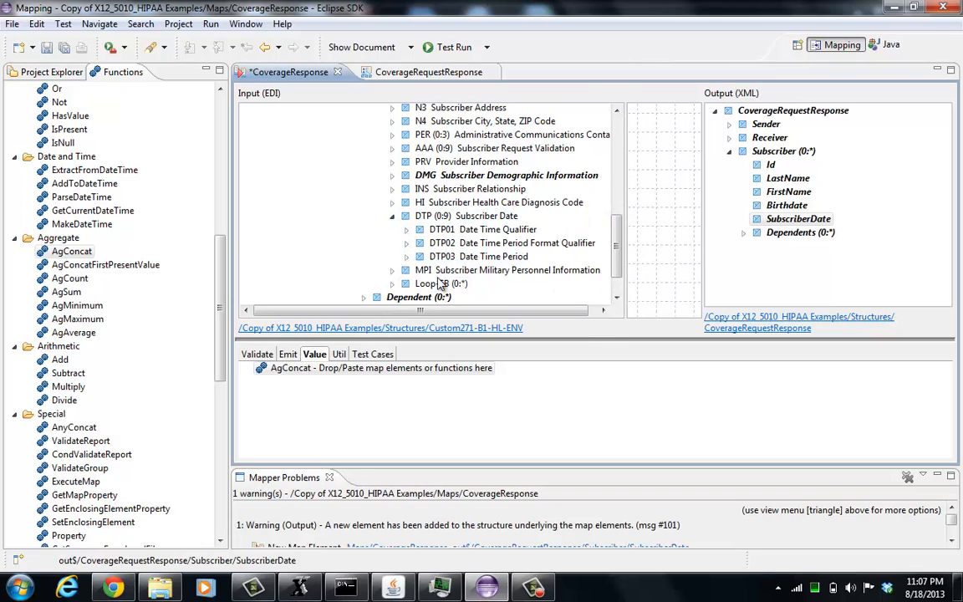
pyautogui.click(408, 256)
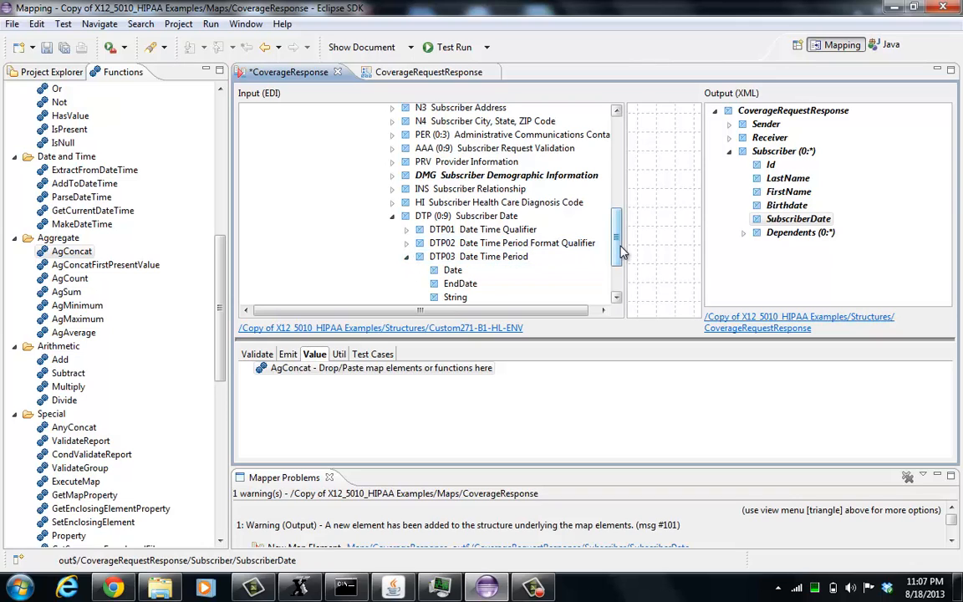
pyautogui.moveTo(621, 252); pyautogui.dragTo(621, 269)
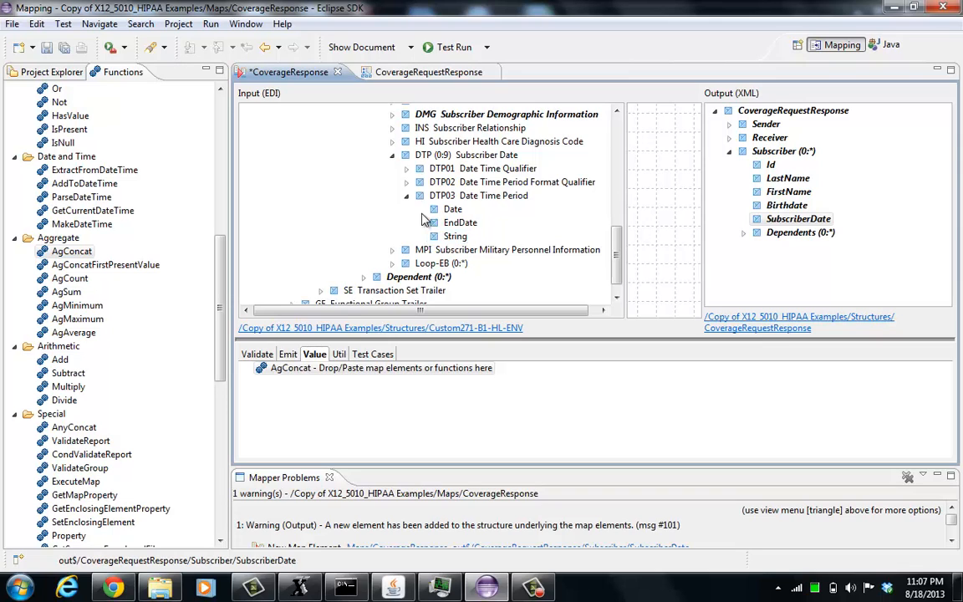
pyautogui.click(407, 182)
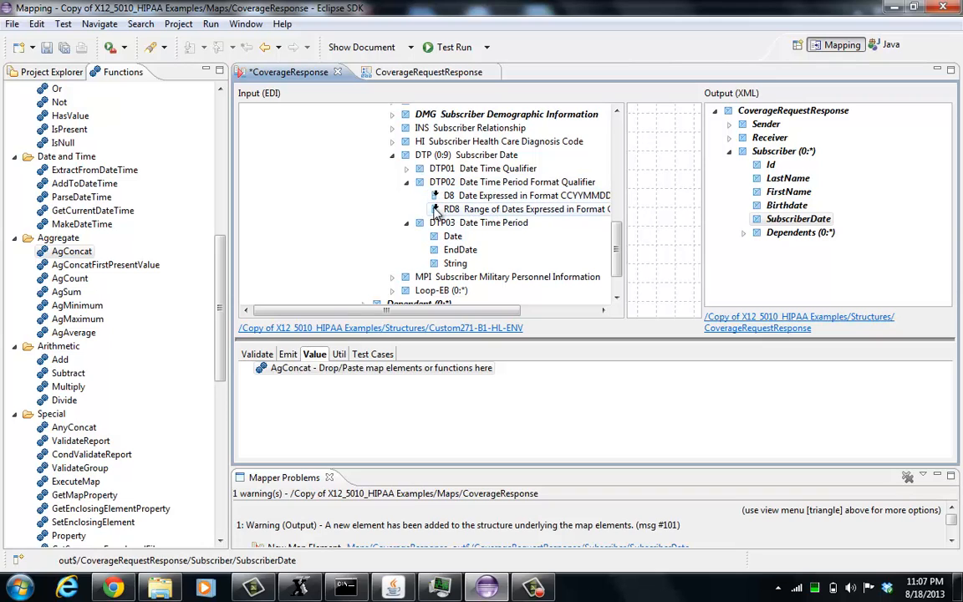
pyautogui.click(407, 183)
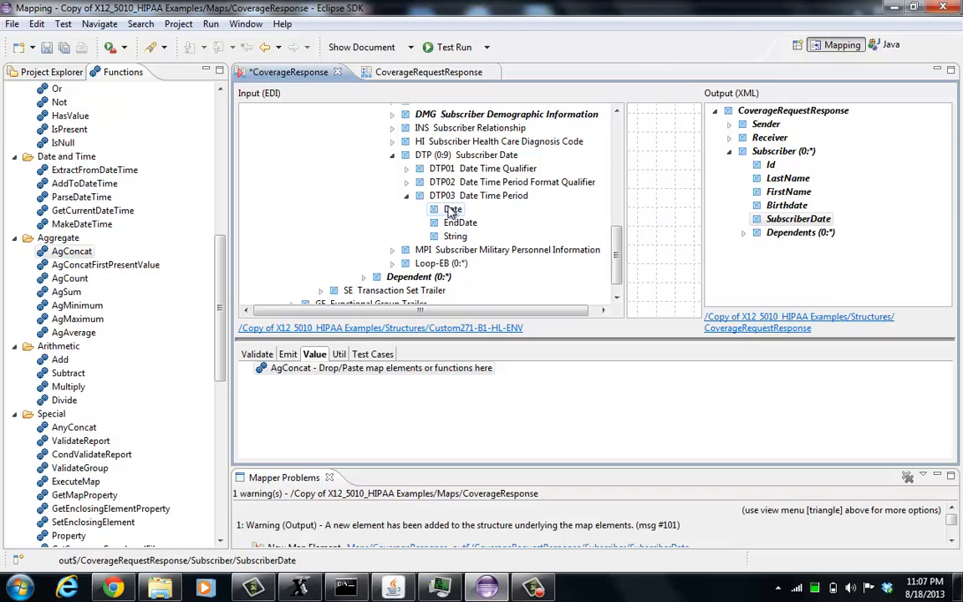
pyautogui.moveTo(451, 211); pyautogui.dragTo(424, 377)
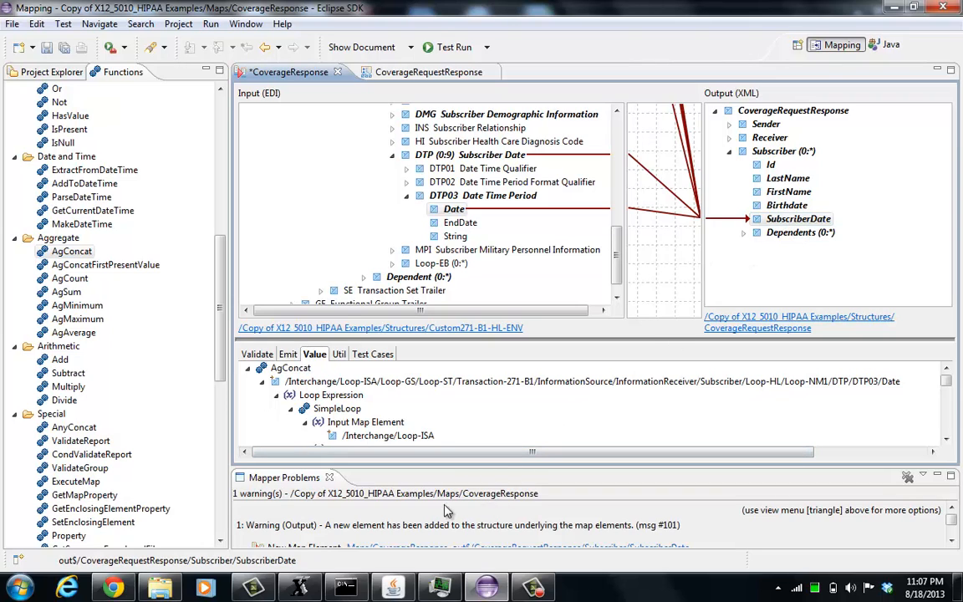
pyautogui.click(329, 478)
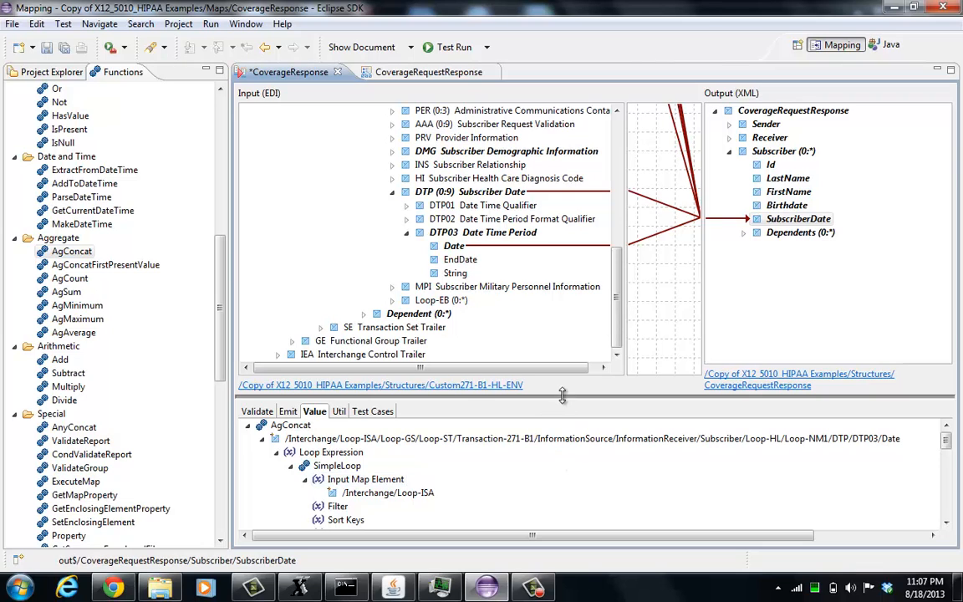
pyautogui.moveTo(564, 397); pyautogui.dragTo(548, 290)
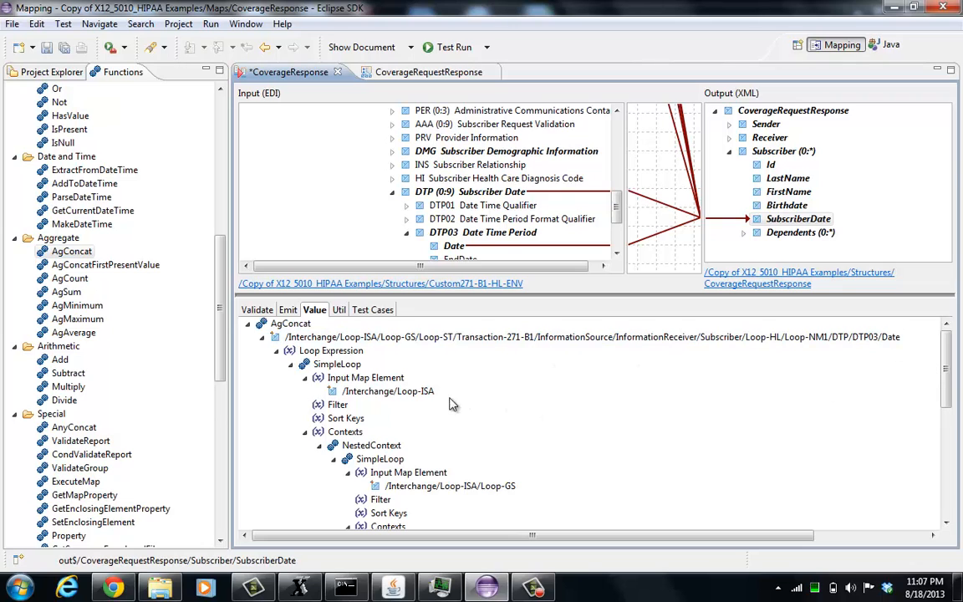
# - Delete the NestedContext and the Loop-ISA input map element from the SimpleLoop in SubscriberDate's AgConcat expression
pyautogui.scroll(-3, 425, 475)
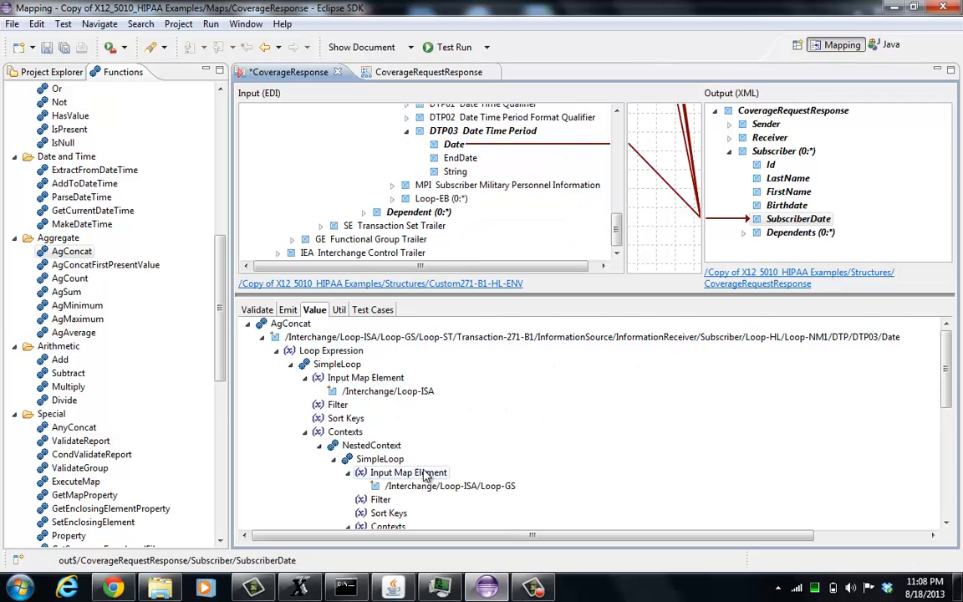
pyautogui.scroll(-5, 638, 456)
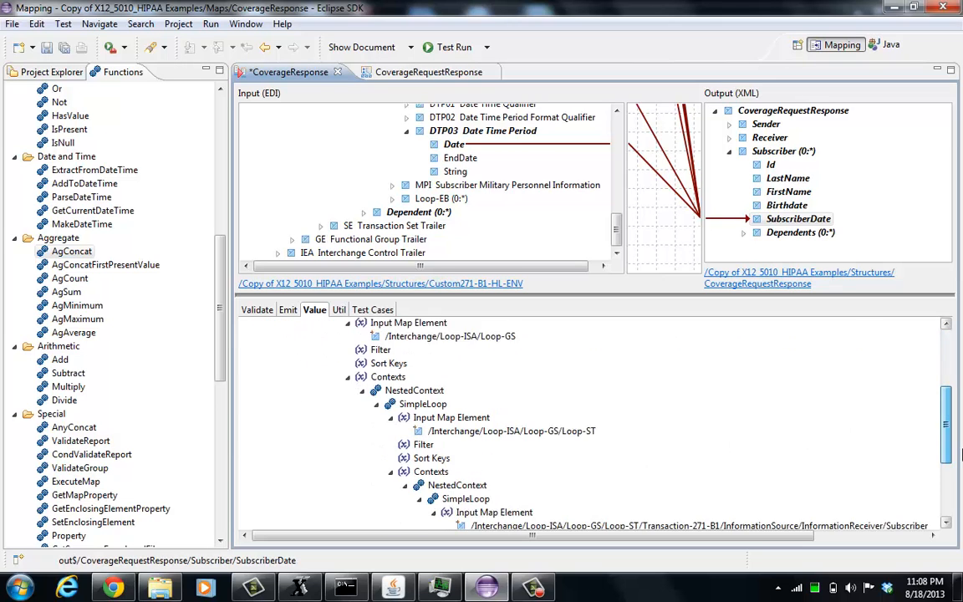
pyautogui.moveTo(948, 460); pyautogui.dragTo(960, 407)
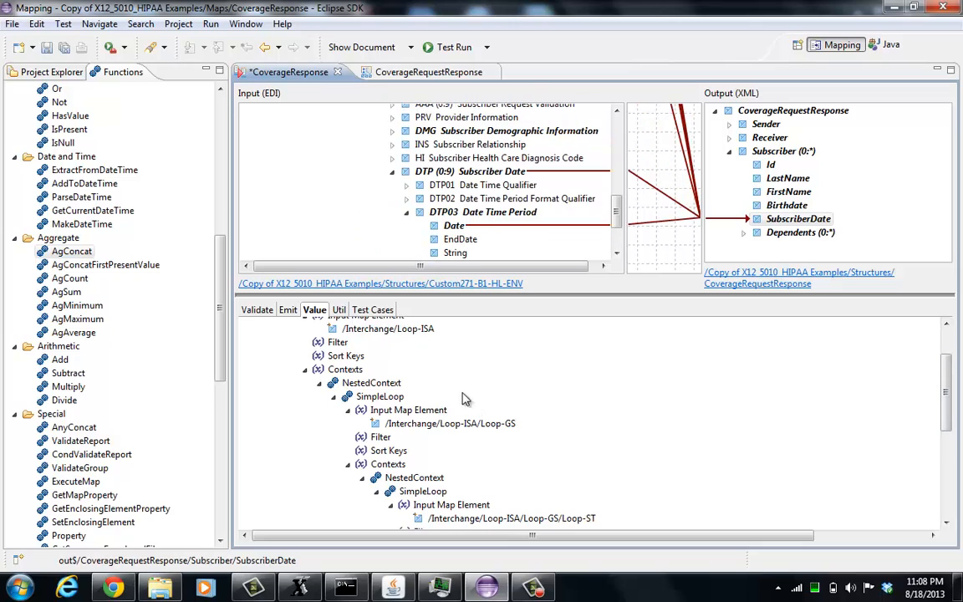
pyautogui.scroll(2, 421, 361)
pyautogui.scroll(2, 857, 352)
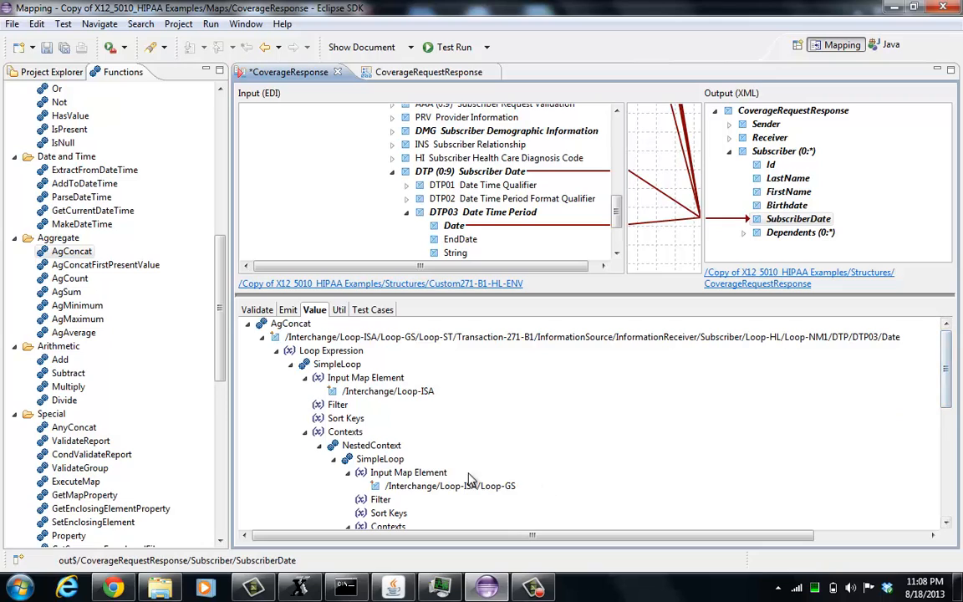
pyautogui.rightClick(383, 452)
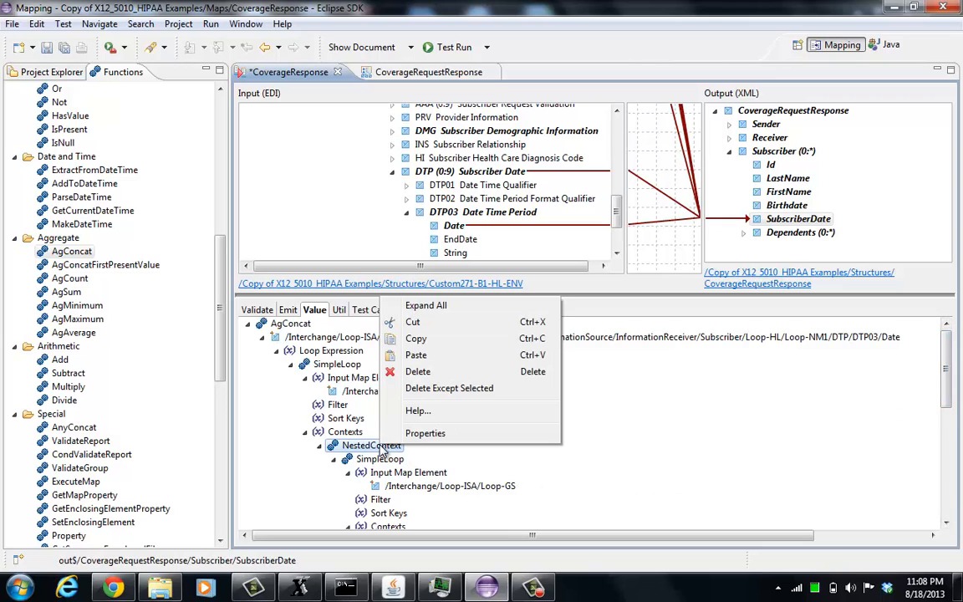
pyautogui.click(413, 369)
pyautogui.rightClick(416, 392)
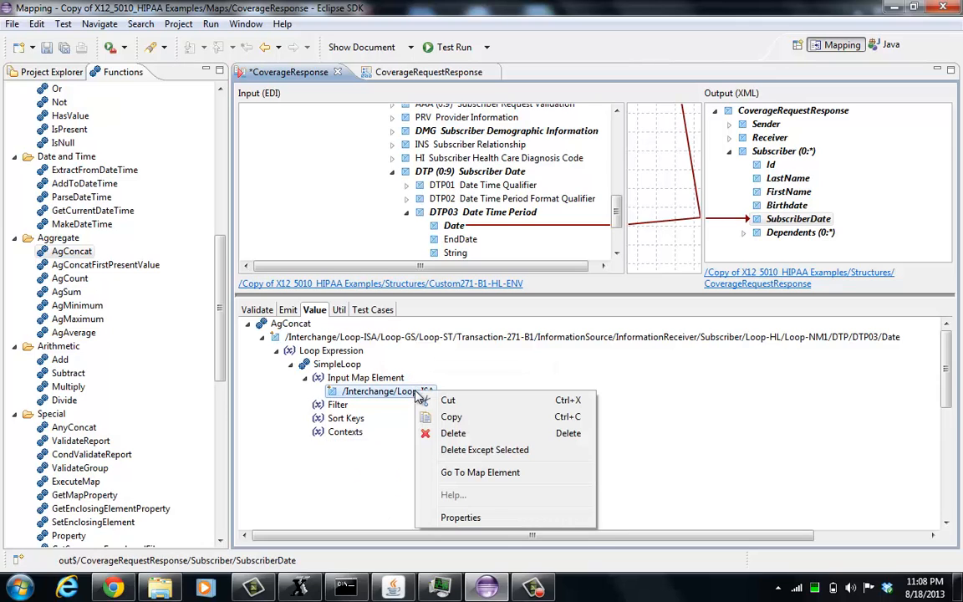
pyautogui.click(456, 432)
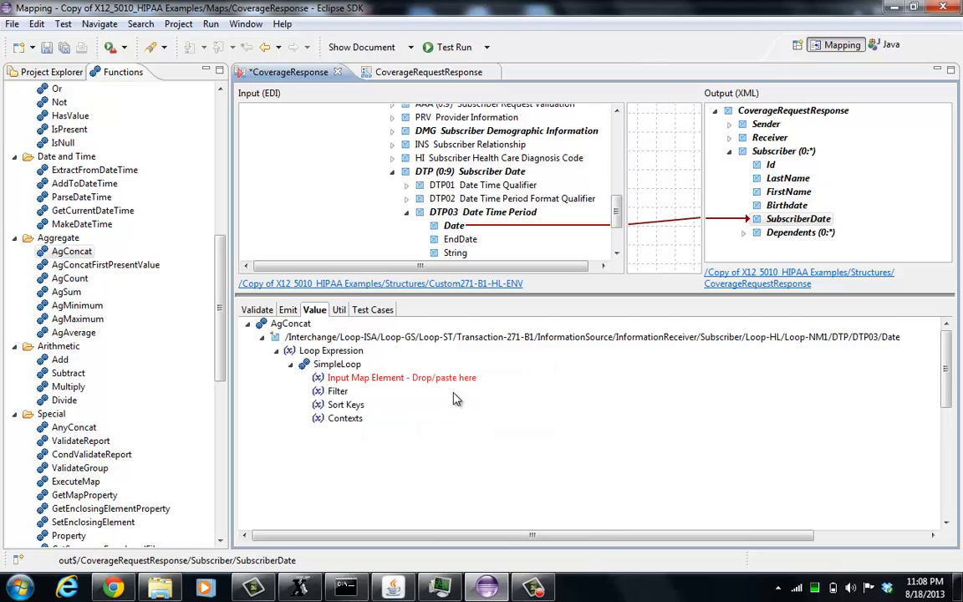
# - Assign the input DTP Subscriber Date segment as the Input Map Element of AgConcat's SimpleLoop
pyautogui.moveTo(483, 191); pyautogui.dragTo(398, 380)
pyautogui.moveTo(445, 170); pyautogui.dragTo(438, 387)
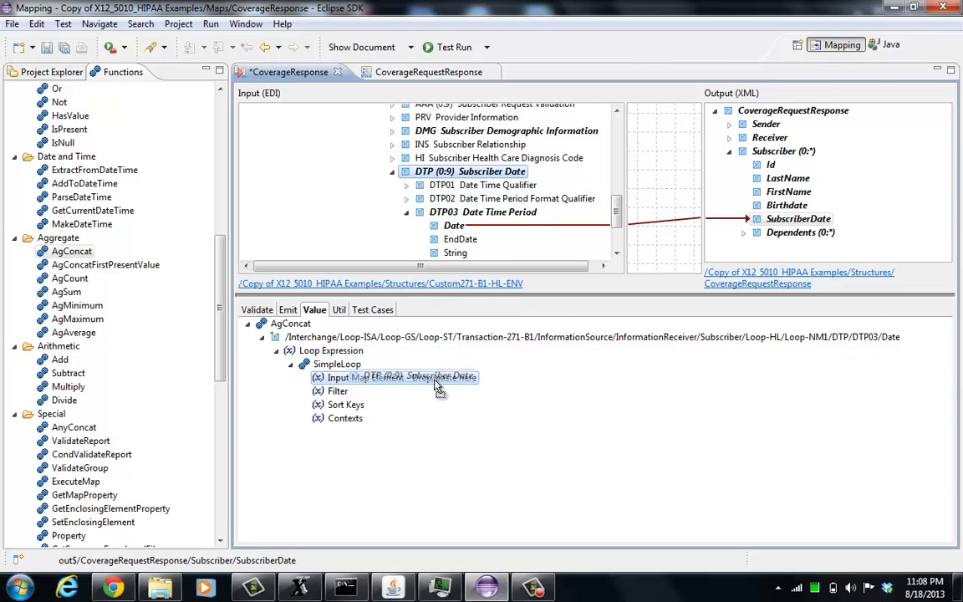
pyautogui.moveTo(438, 387); pyautogui.dragTo(434, 381)
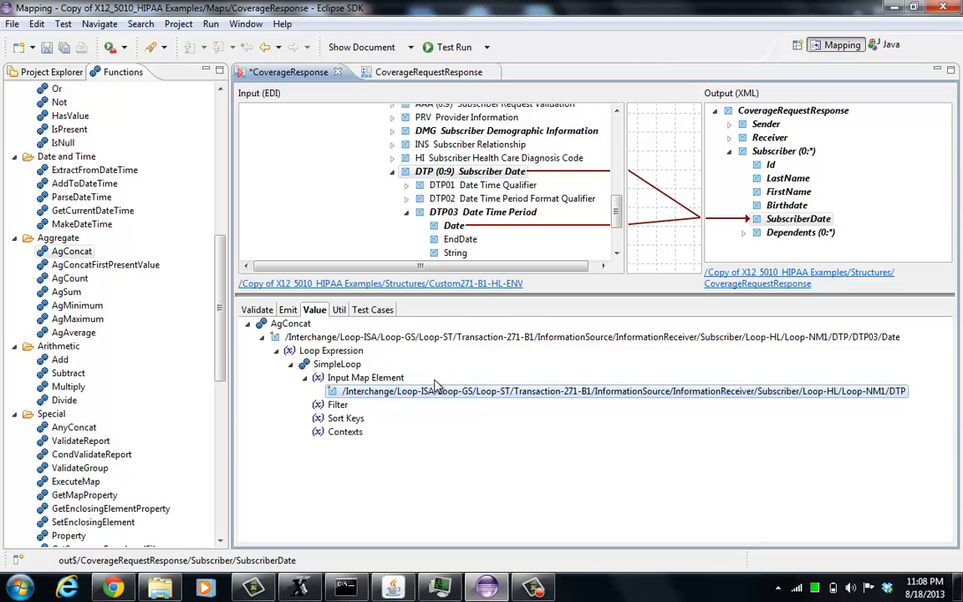
# - Review the loop expression of the output Subscriber, return to SubscriberDate, and enlarge the mapping trees
pyautogui.click(778, 151)
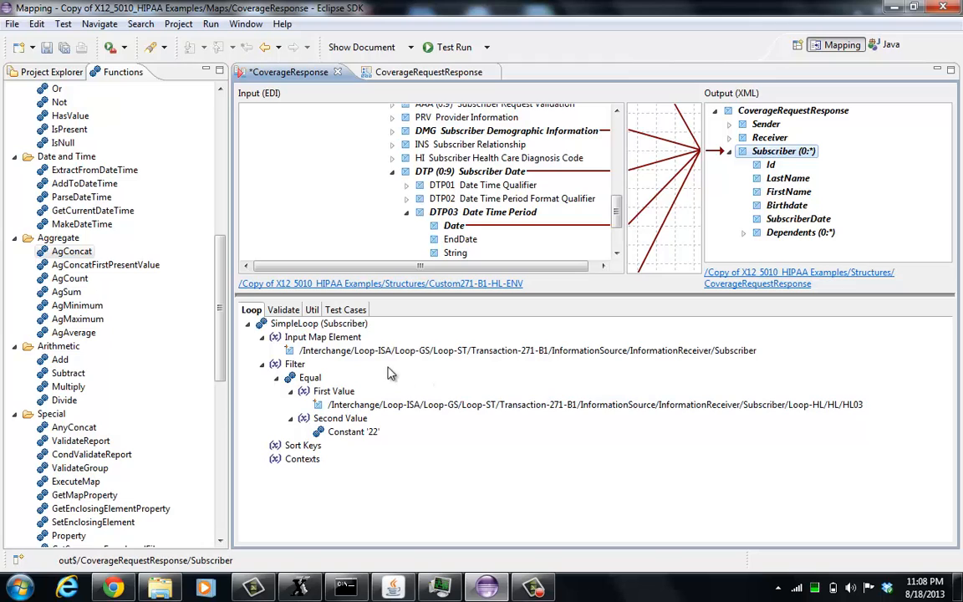
pyautogui.click(786, 220)
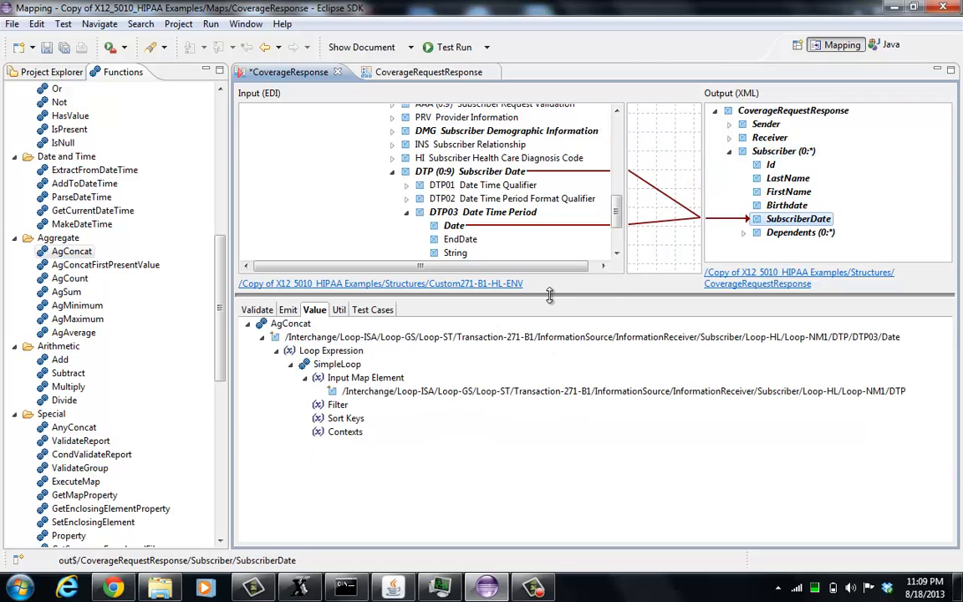
pyautogui.moveTo(544, 294); pyautogui.dragTo(545, 324)
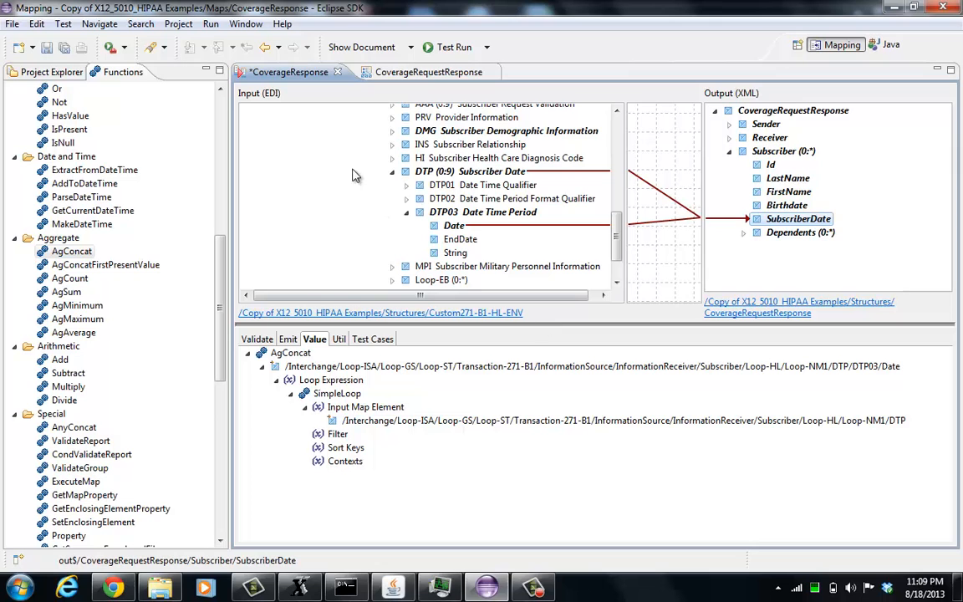
# - Test run the CoverageResponse map, close the output, and enlarge Mapper Problems to read the error details
pyautogui.click(447, 49)
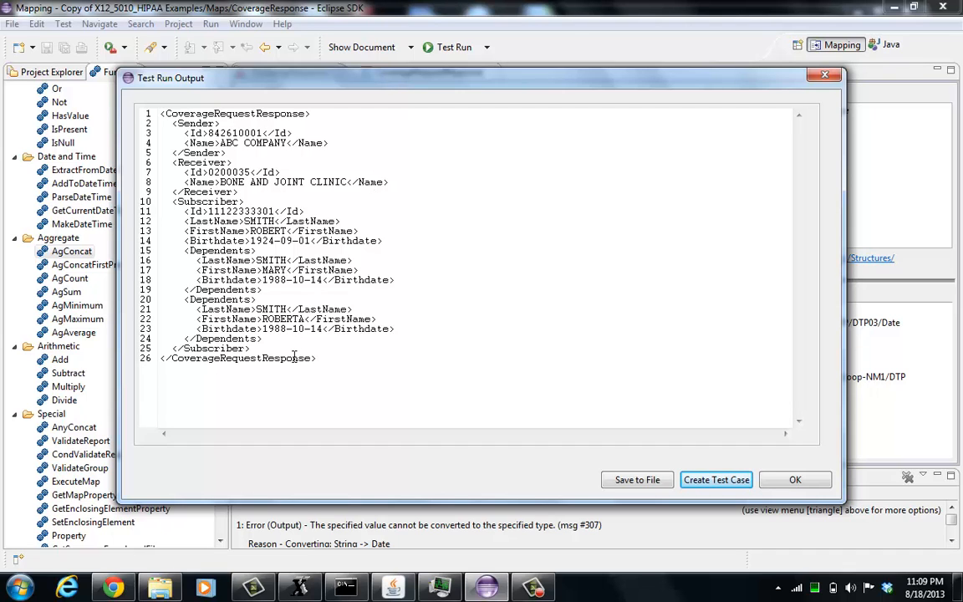
pyautogui.click(794, 480)
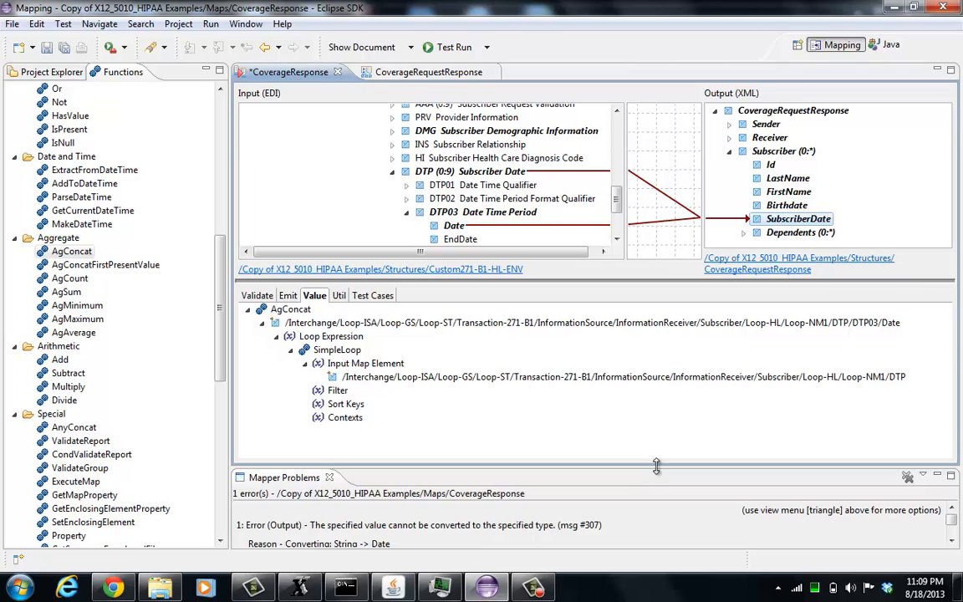
pyautogui.moveTo(657, 467); pyautogui.dragTo(664, 386)
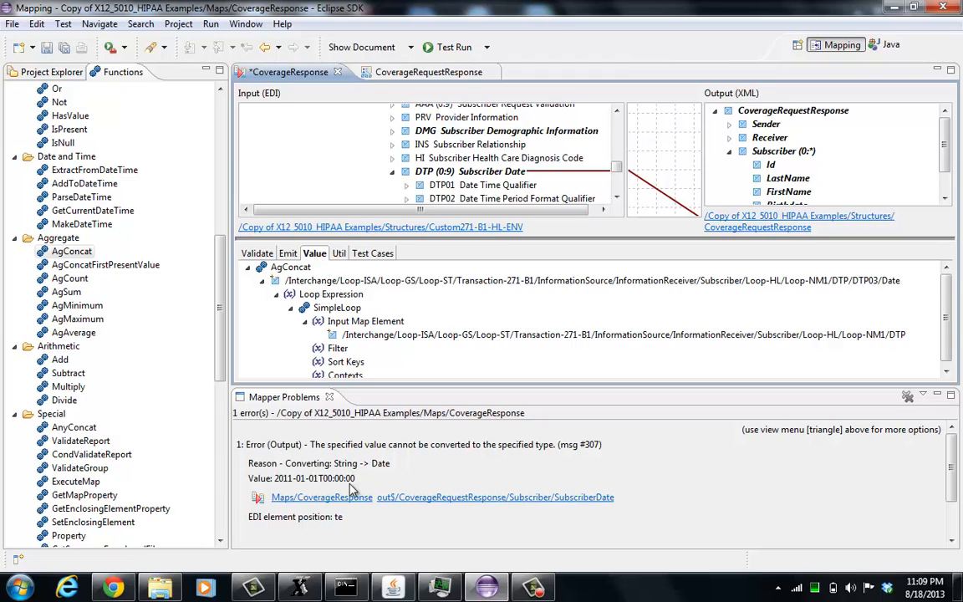
# - Check the data type of the input Date under DTP03 Date Time Period, and close its properties
pyautogui.scroll(-3, 593, 171)
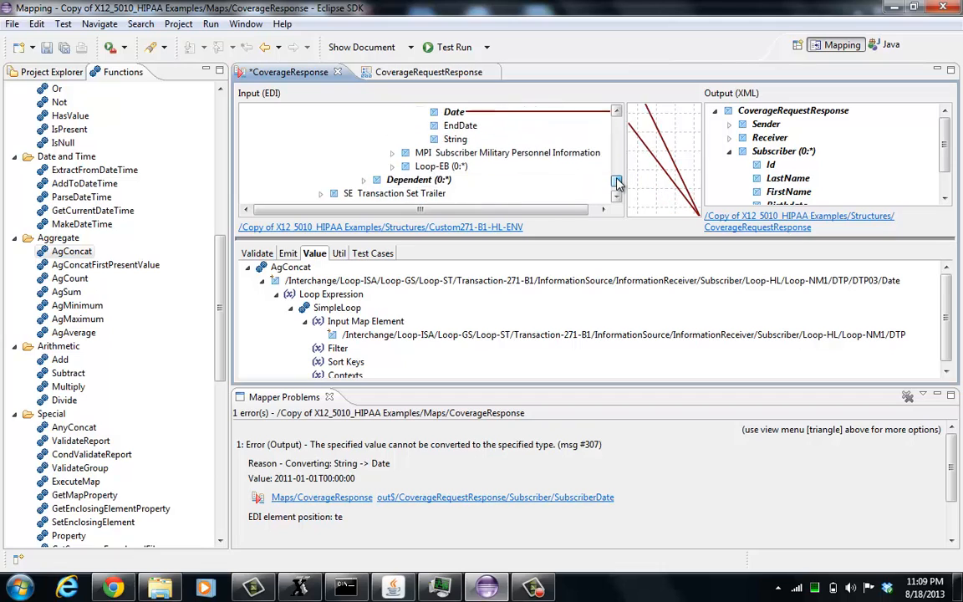
pyautogui.moveTo(617, 184); pyautogui.dragTo(617, 179)
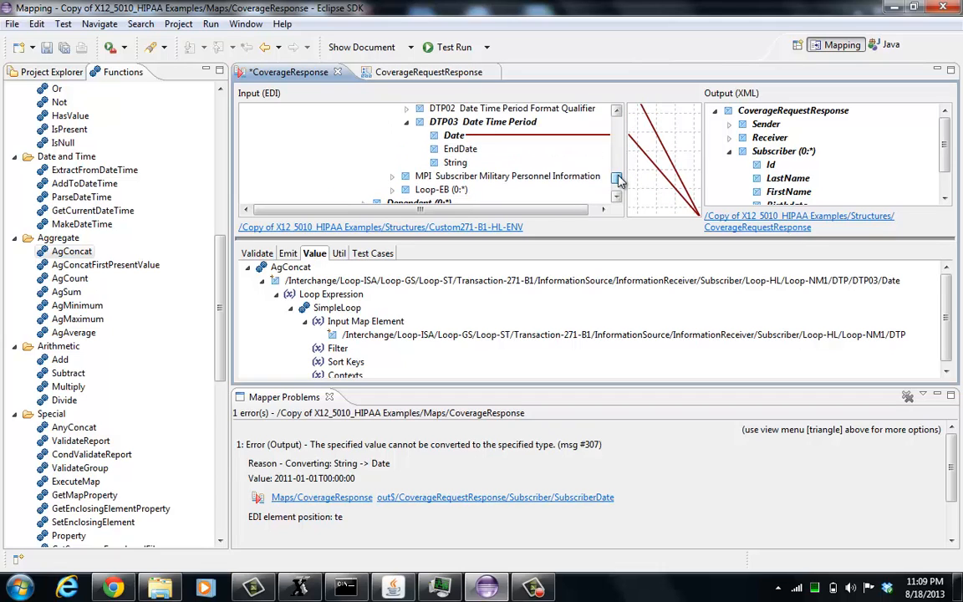
pyautogui.doubleClick(452, 136)
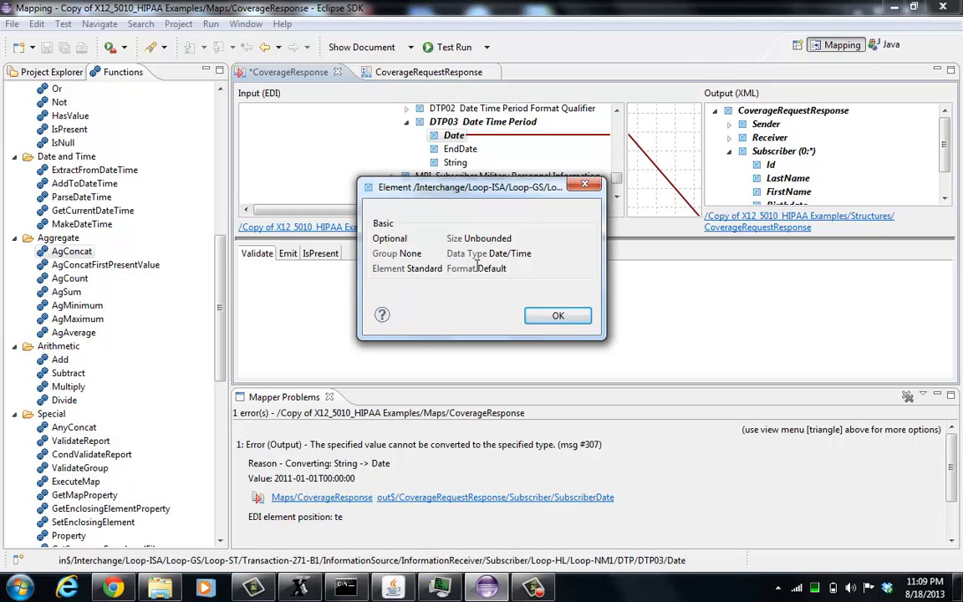
pyautogui.click(555, 316)
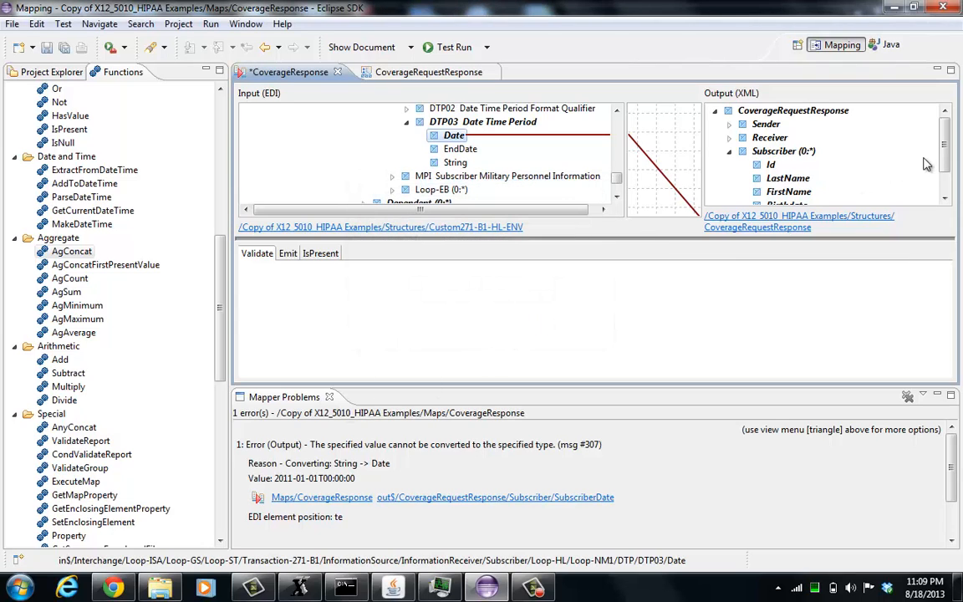
# - Reopen the value expression of the output SubscriberDate and browse the function library for the Date and Time functions
pyautogui.moveTo(944, 154); pyautogui.dragTo(939, 179)
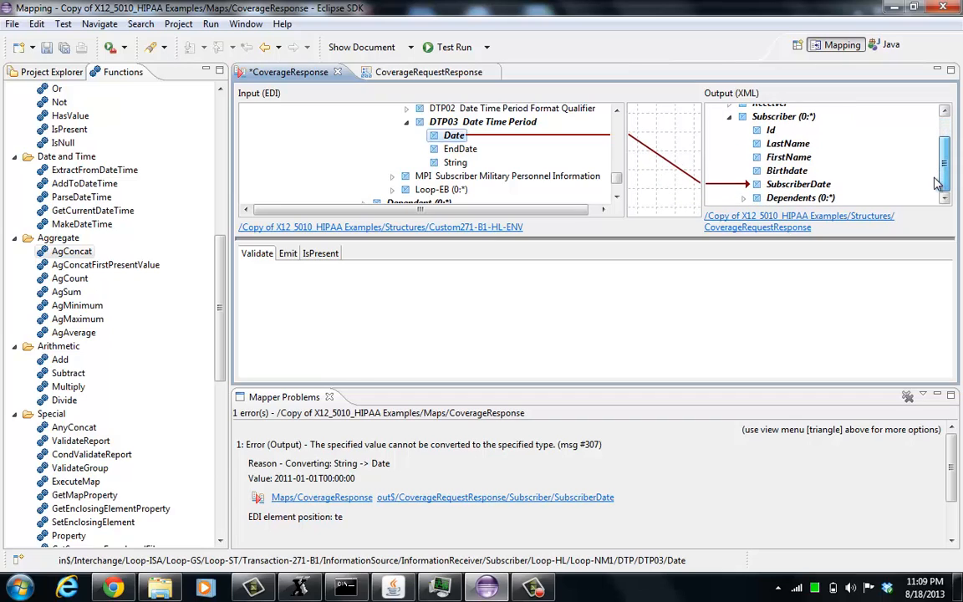
pyautogui.click(824, 186)
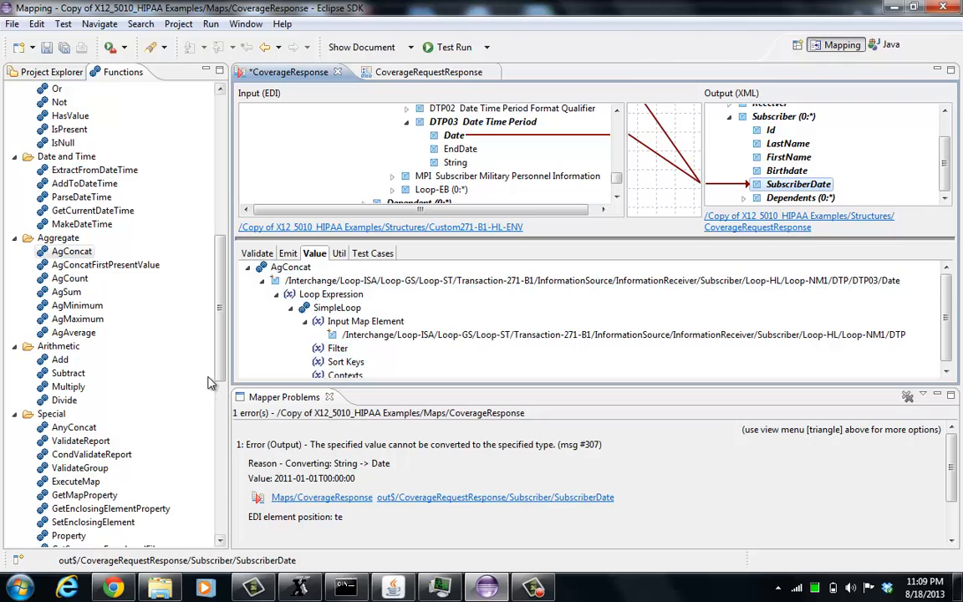
pyautogui.scroll(-7, 197, 322)
pyautogui.scroll(-3, 194, 463)
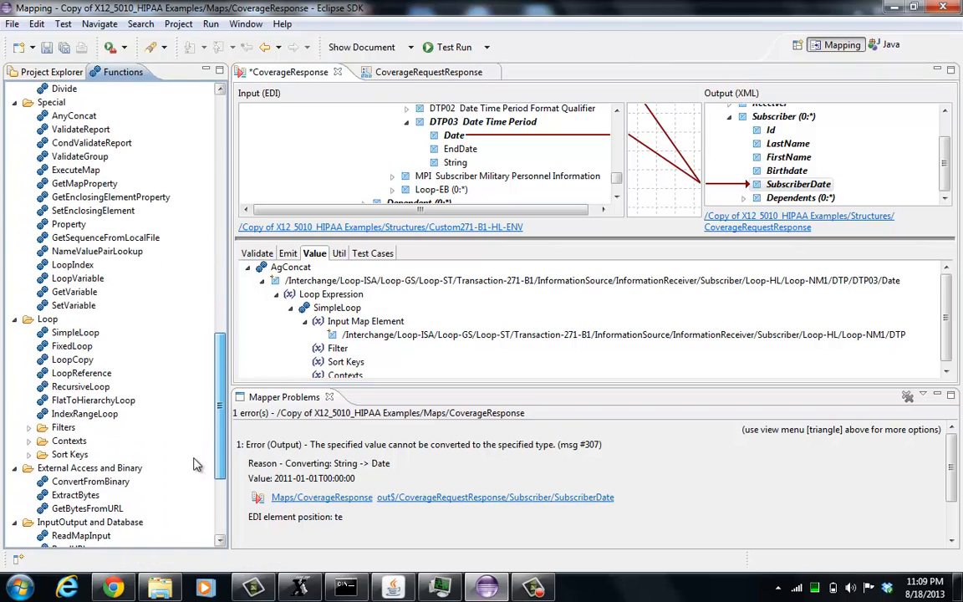
pyautogui.scroll(-2, 163, 479)
pyautogui.scroll(12, 200, 435)
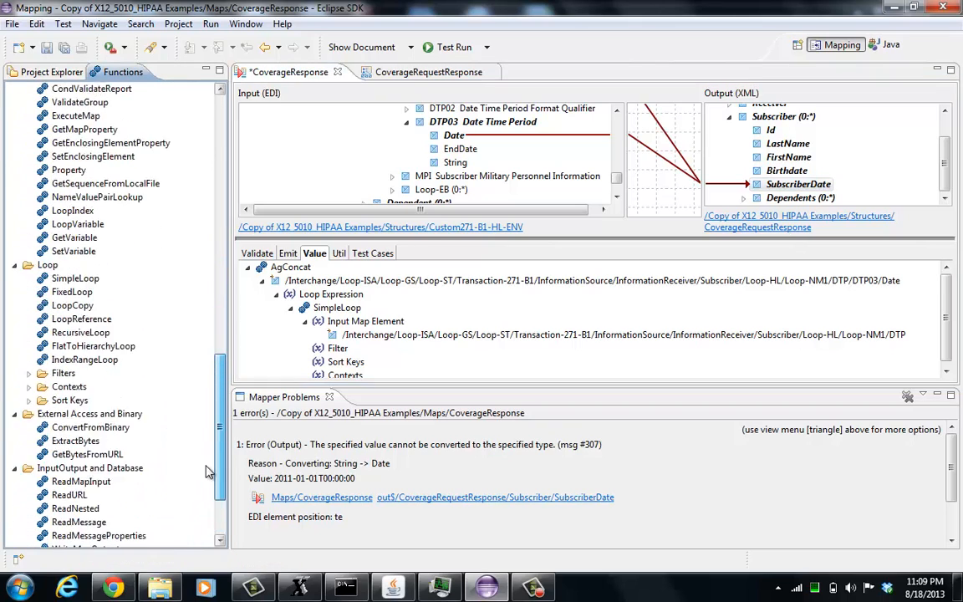
pyautogui.scroll(4, 205, 334)
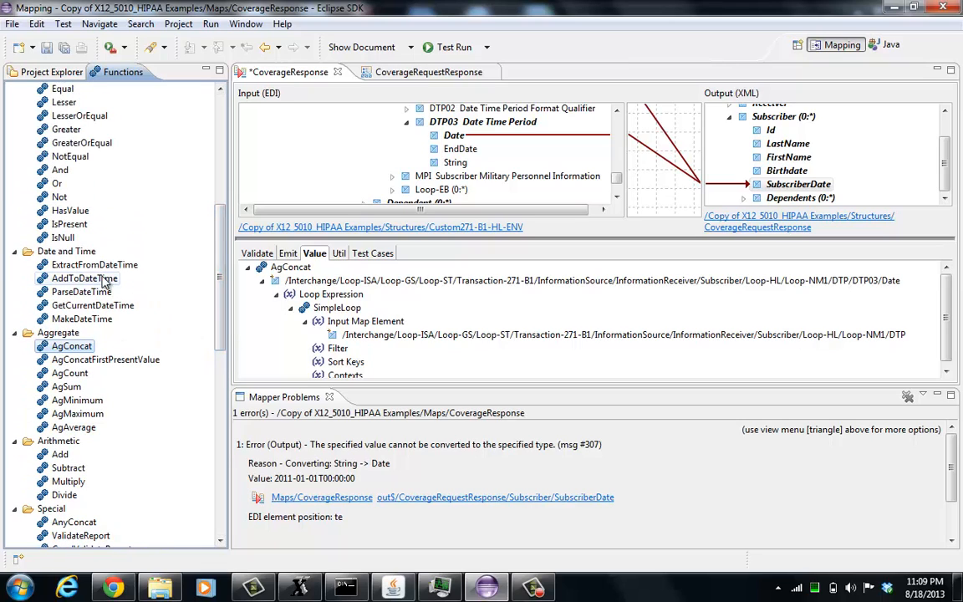
pyautogui.click(102, 265)
pyautogui.rightClick(116, 266)
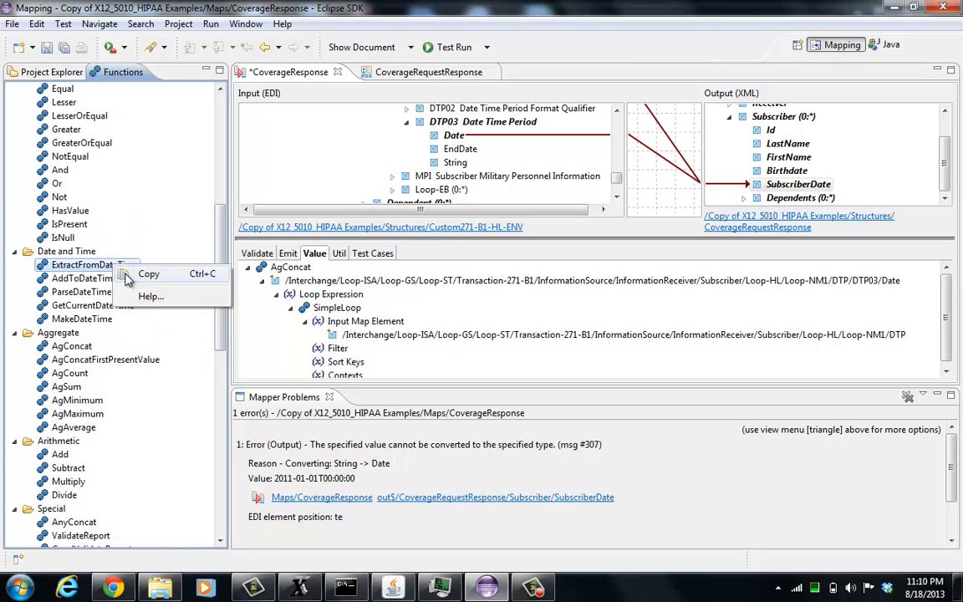
pyautogui.click(127, 279)
pyautogui.rightClick(290, 269)
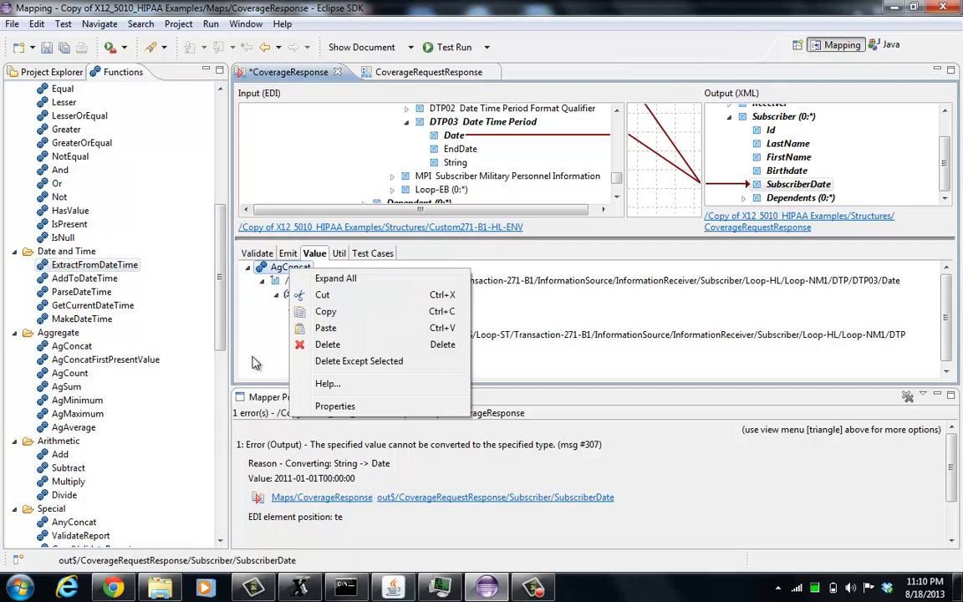
pyautogui.click(269, 268)
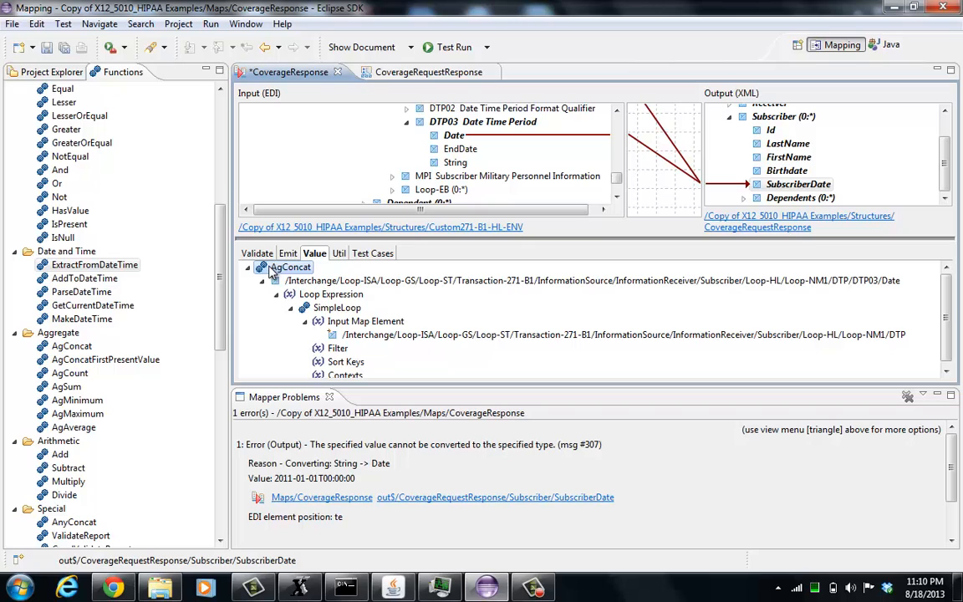
# - Enlarge the expression area, cut AgConcat from SubscriberDate's value expression, and paste it temporarily into the Validate expression
pyautogui.moveTo(290, 386); pyautogui.dragTo(322, 449)
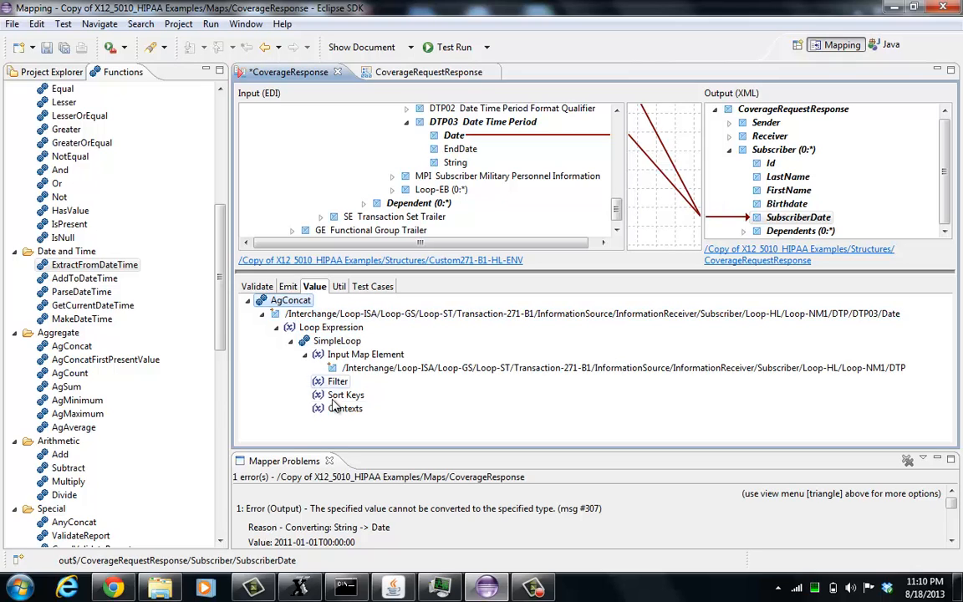
pyautogui.rightClick(296, 300)
pyautogui.click(299, 293)
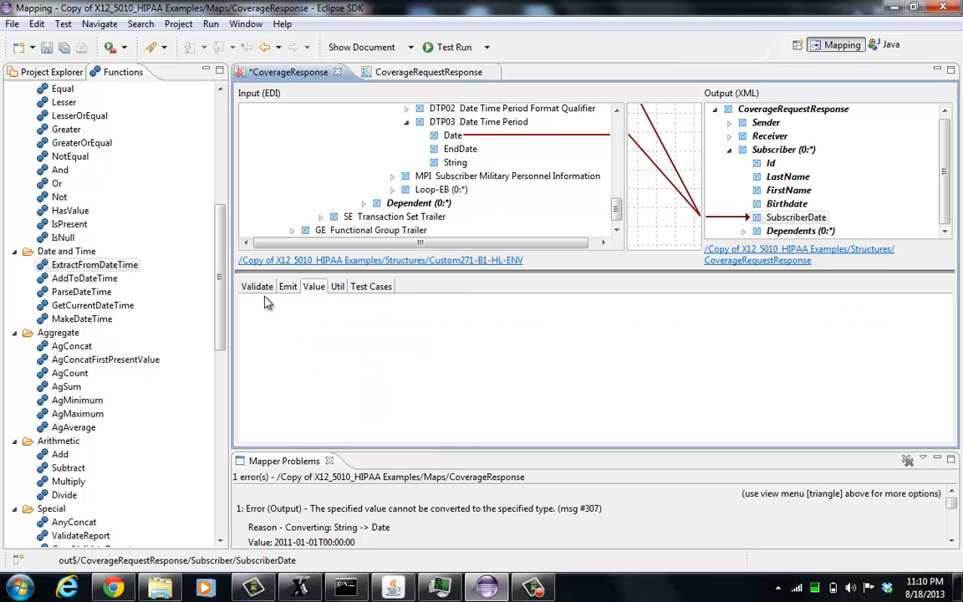
pyautogui.rightClick(270, 304)
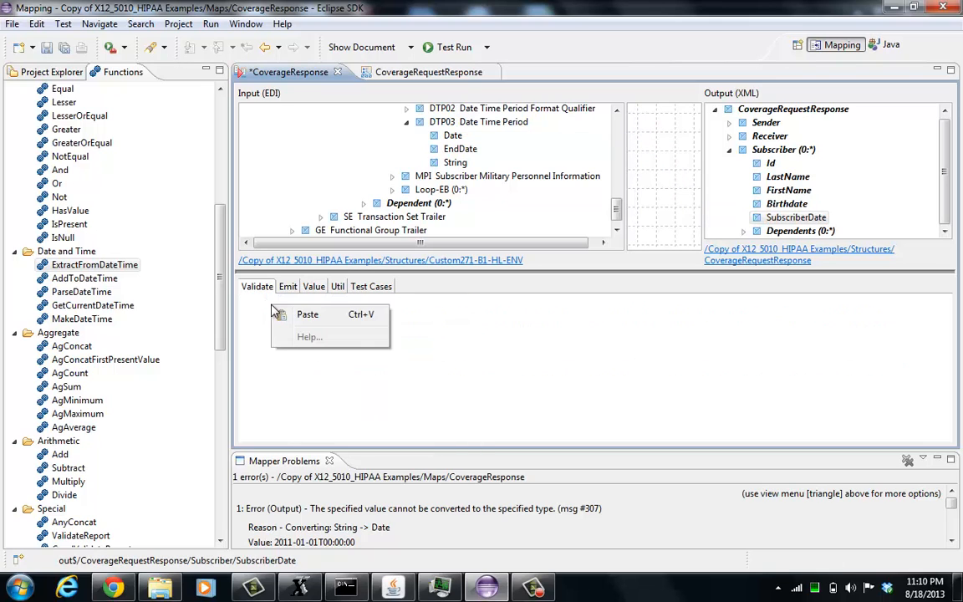
pyautogui.click(280, 313)
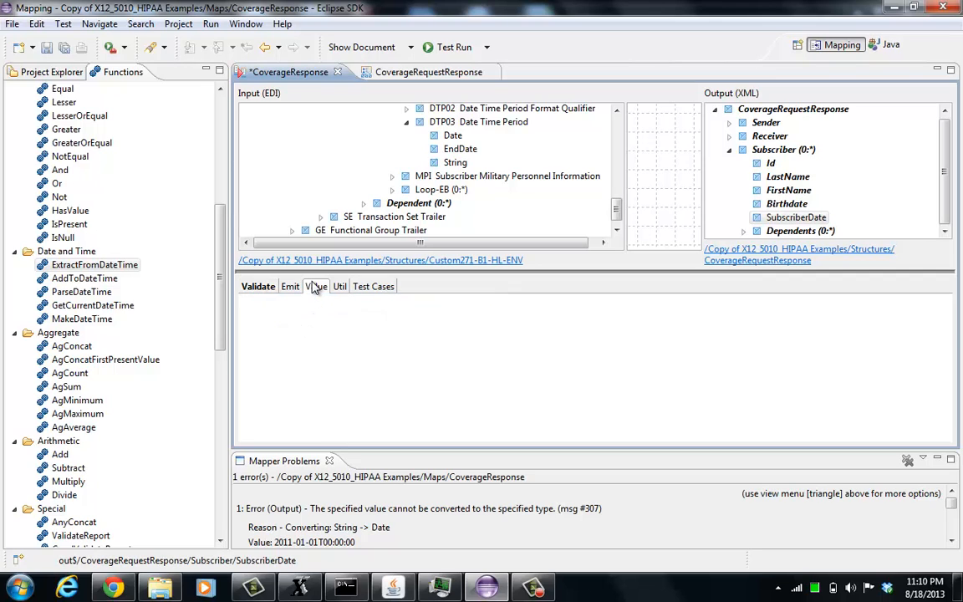
# - Add the ExtractFromDateTime function to the empty value expression of the output SubscriberDate
pyautogui.click(316, 286)
pyautogui.click(127, 265)
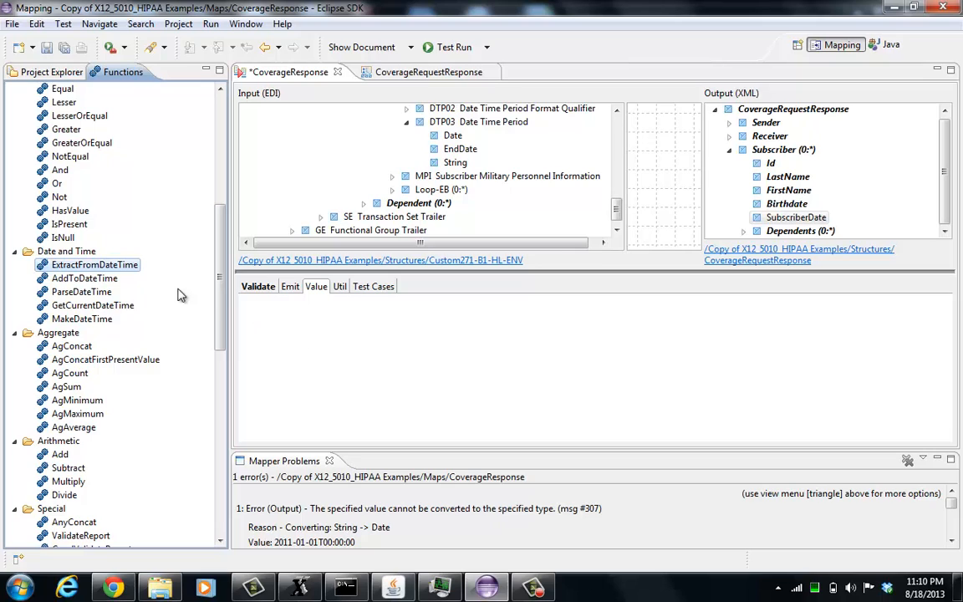
pyautogui.moveTo(283, 322); pyautogui.dragTo(300, 330)
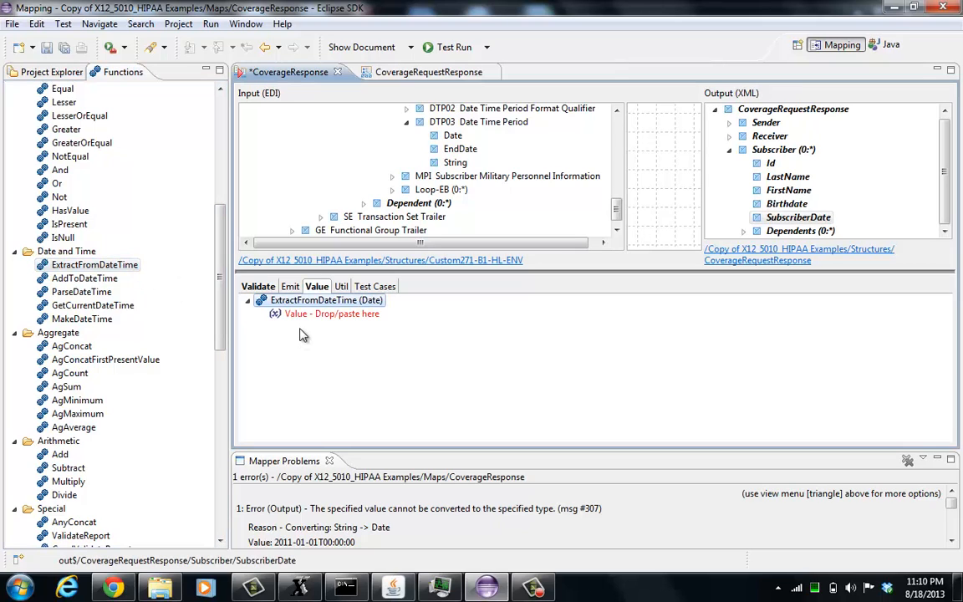
# - Cut AgConcat out of SubscriberDate's Validate expression and return to its value expression
pyautogui.click(260, 289)
pyautogui.rightClick(264, 302)
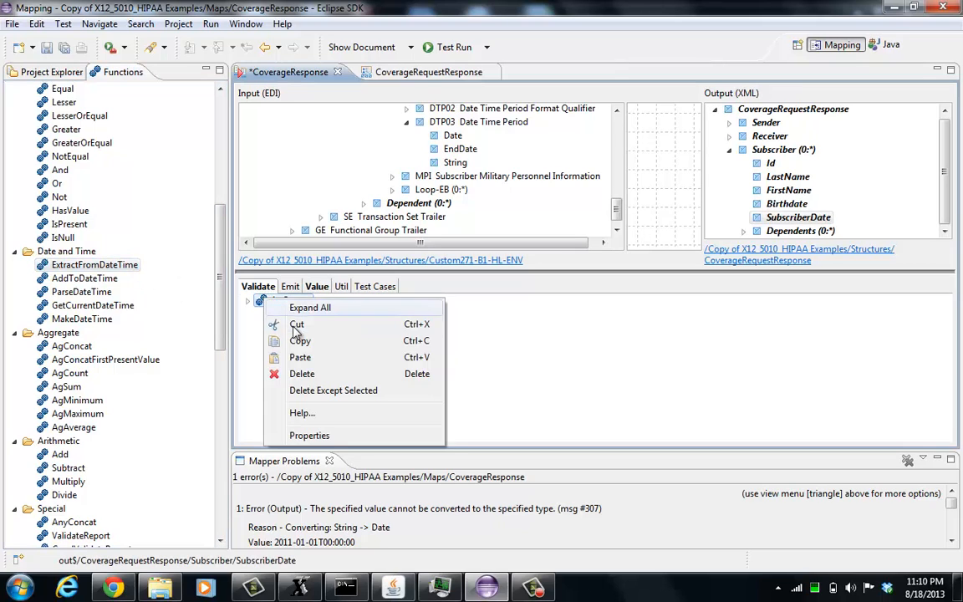
pyautogui.click(268, 325)
pyautogui.click(316, 287)
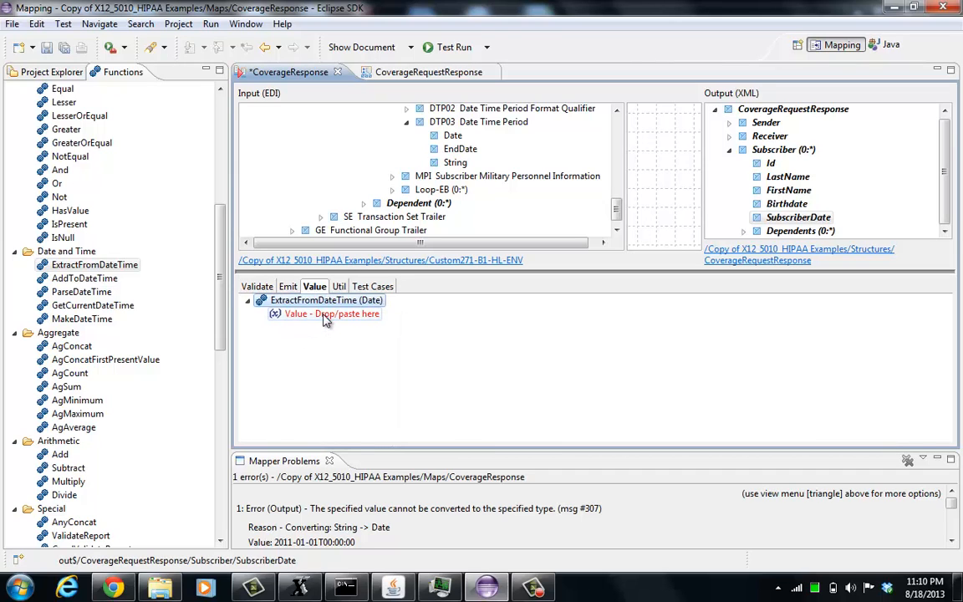
# - Paste AgConcat into the Value argument of ExtractFromDateTime and set the function to extract Date
pyautogui.rightClick(323, 315)
pyautogui.click(358, 325)
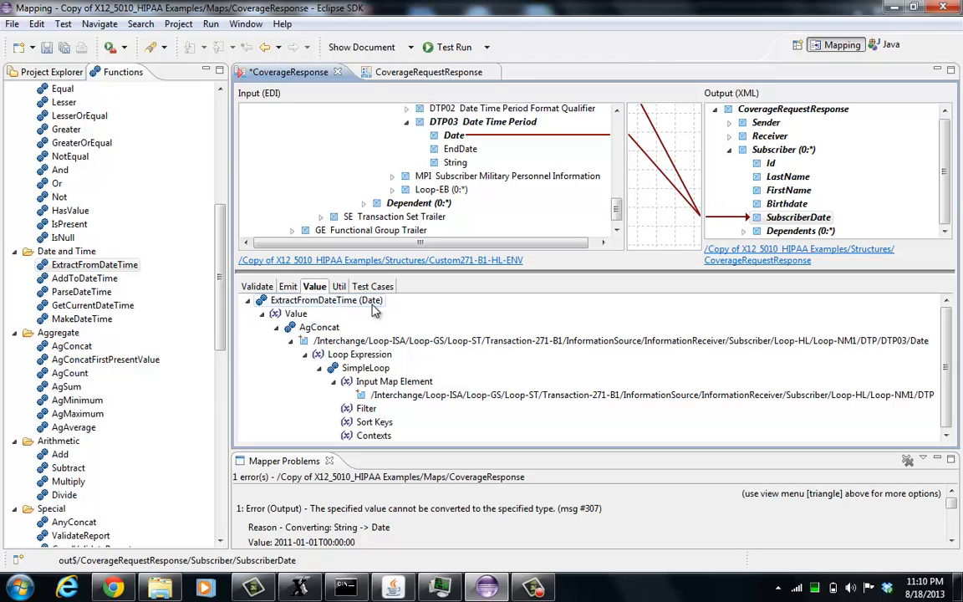
pyautogui.doubleClick(373, 305)
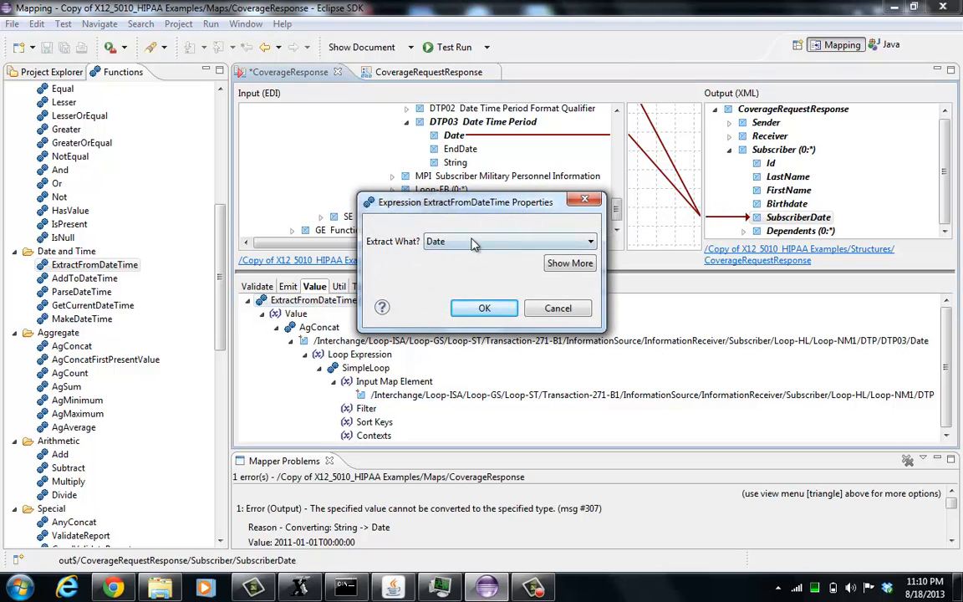
pyautogui.click(473, 242)
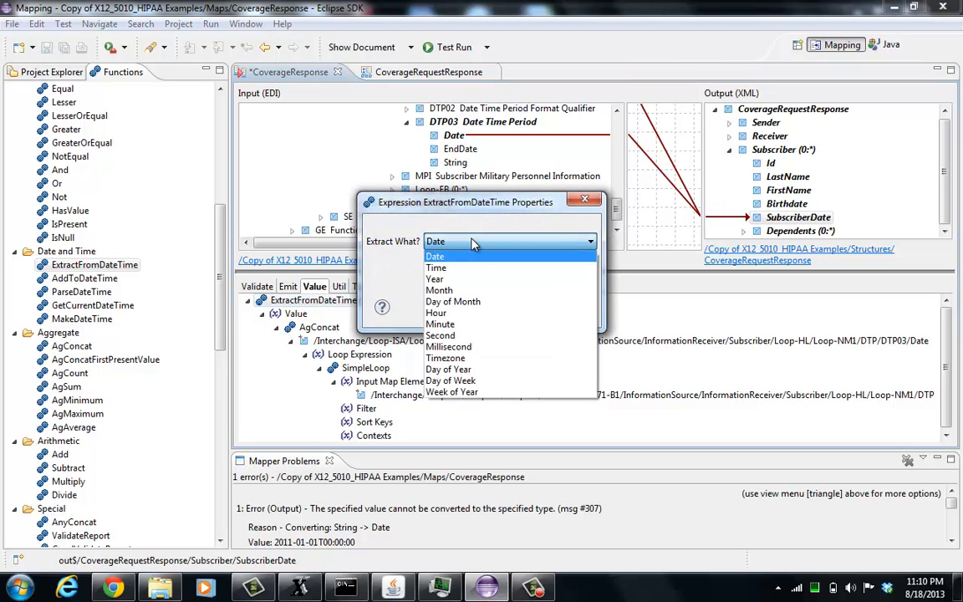
pyautogui.click(463, 258)
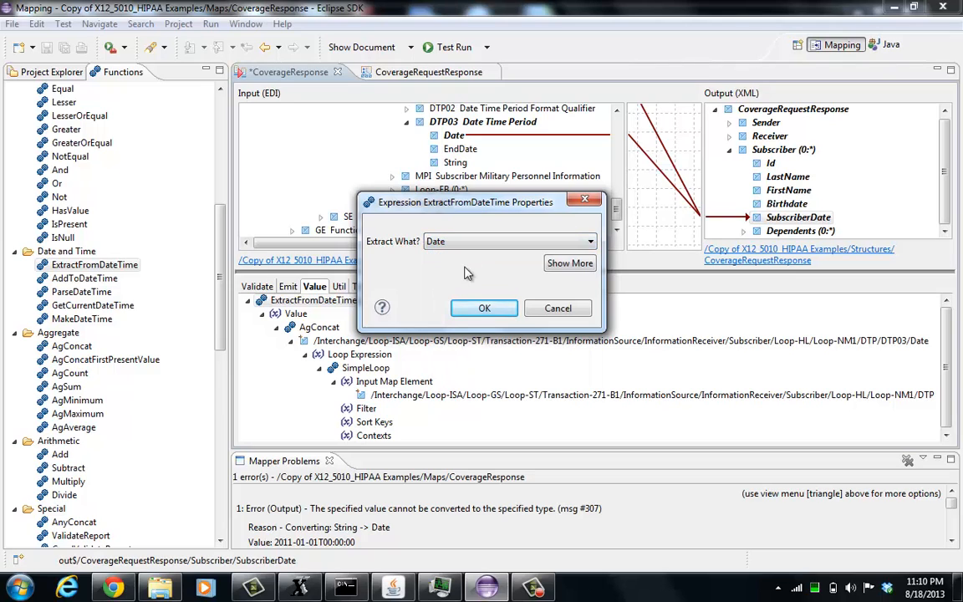
pyautogui.click(486, 308)
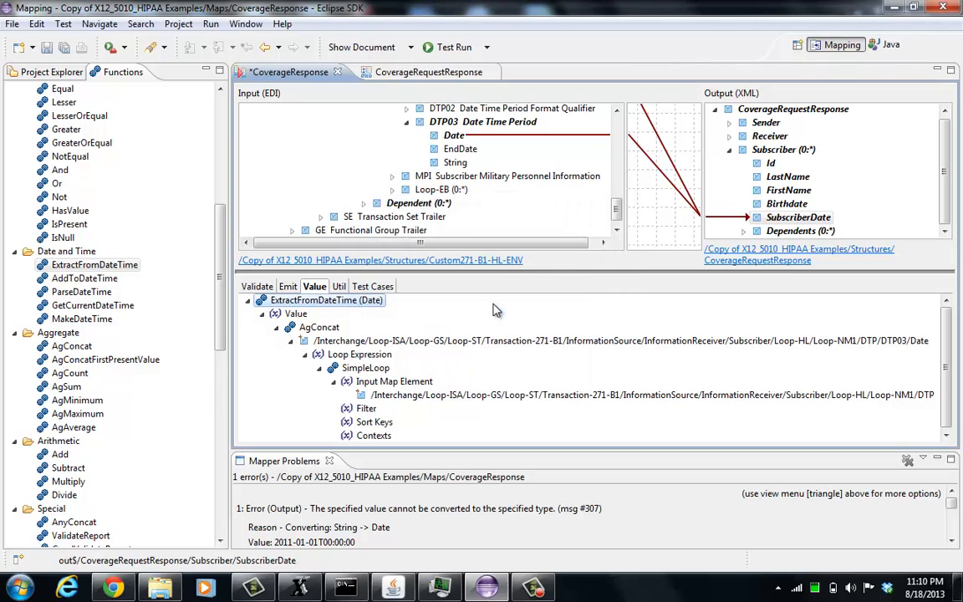
# - Test run the CoverageResponse map with ExtractFromDateTime wrapped around AgConcat and close the output
pyautogui.click(452, 48)
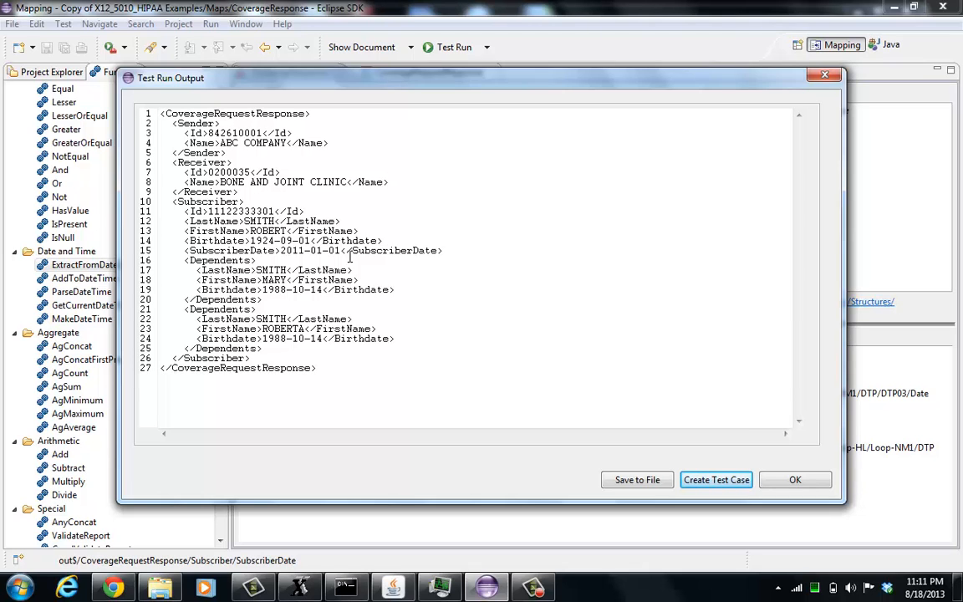
pyautogui.click(809, 481)
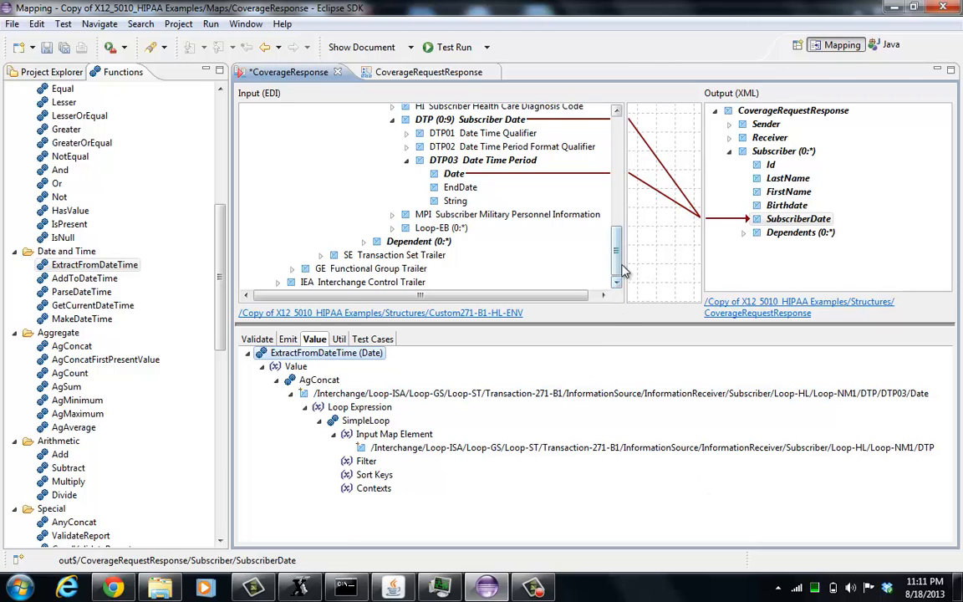
# - Examine the DTP01 Date Time Qualifier codes in the input structure and the DTP Subscriber Date data in the input document
pyautogui.scroll(2, 577, 251)
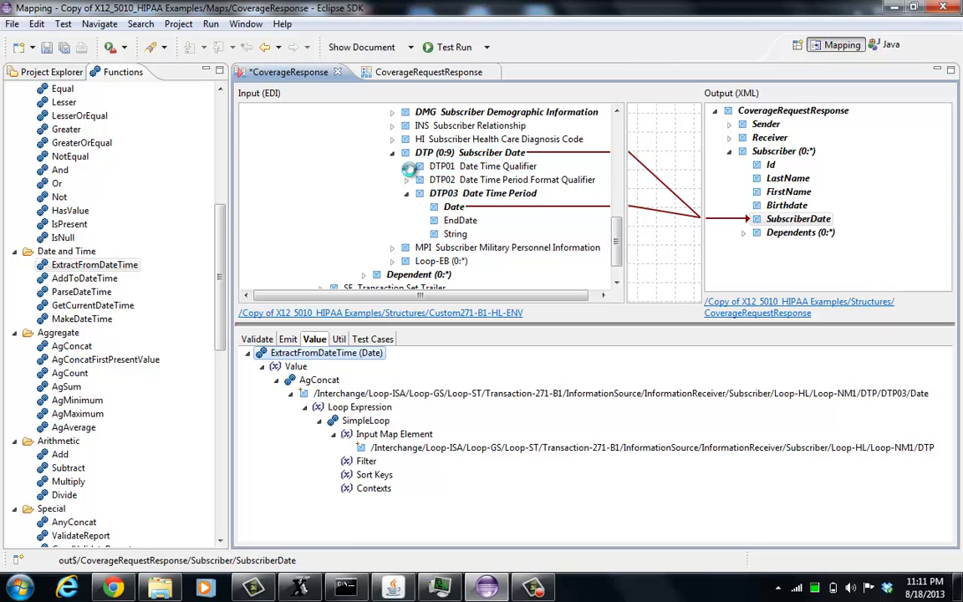
pyautogui.click(407, 168)
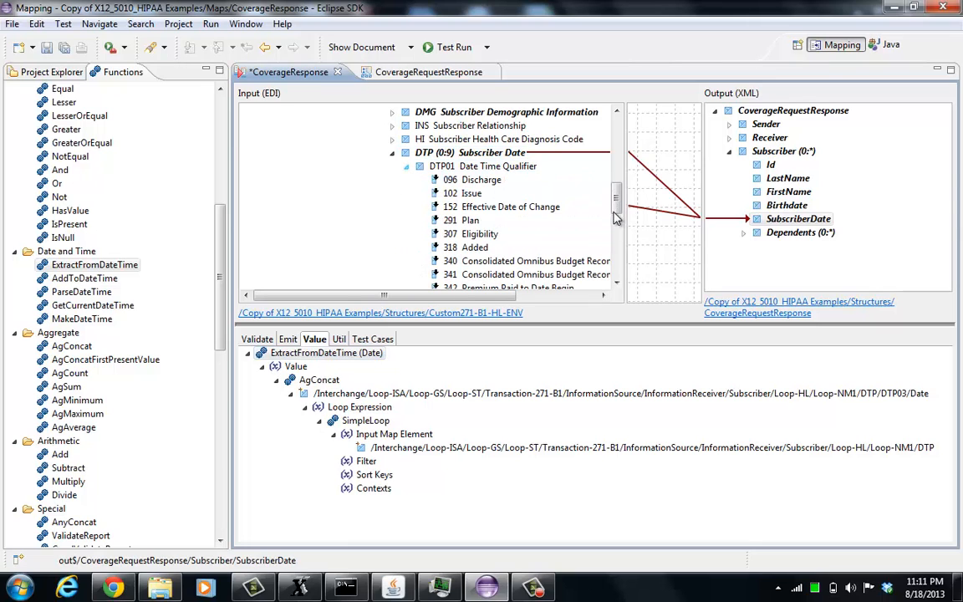
pyautogui.scroll(-3, 618, 205)
pyautogui.moveTo(617, 230)
pyautogui.mouseDown()
pyautogui.moveTo(616, 242)
pyautogui.moveTo(618, 231)
pyautogui.mouseUp()
pyautogui.scroll(4, 619, 232)
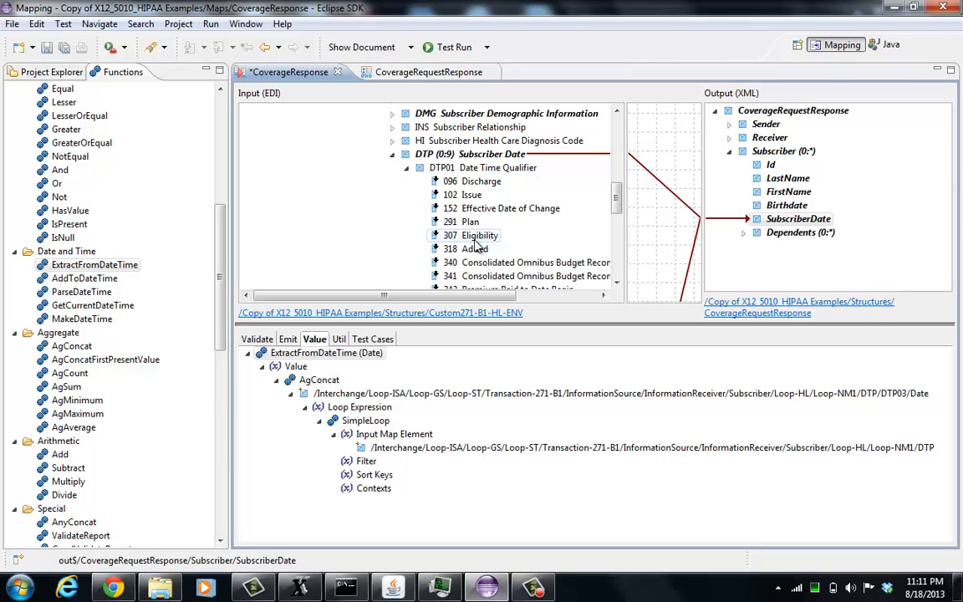
pyautogui.rightClick(464, 157)
pyautogui.click(500, 163)
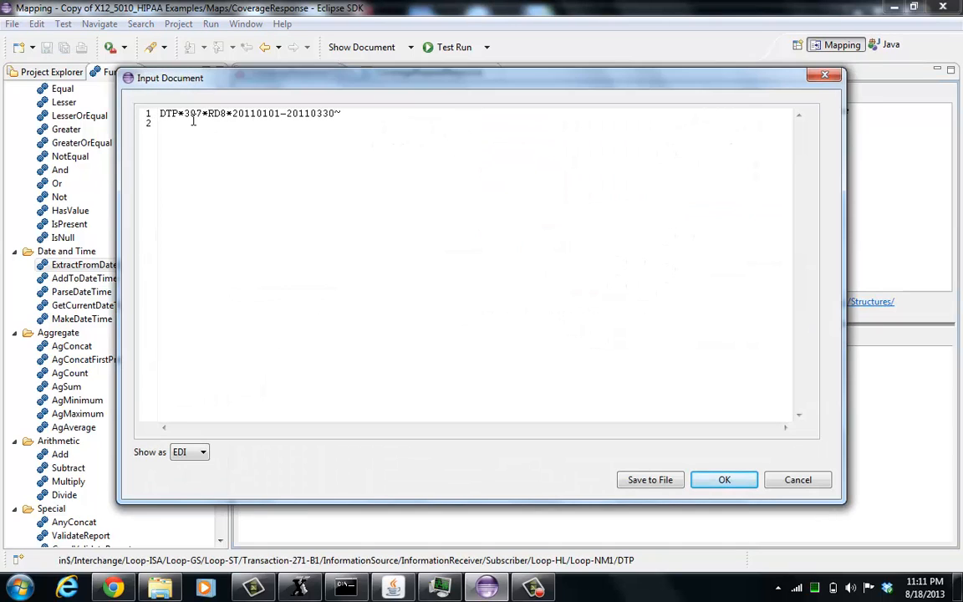
pyautogui.click(724, 482)
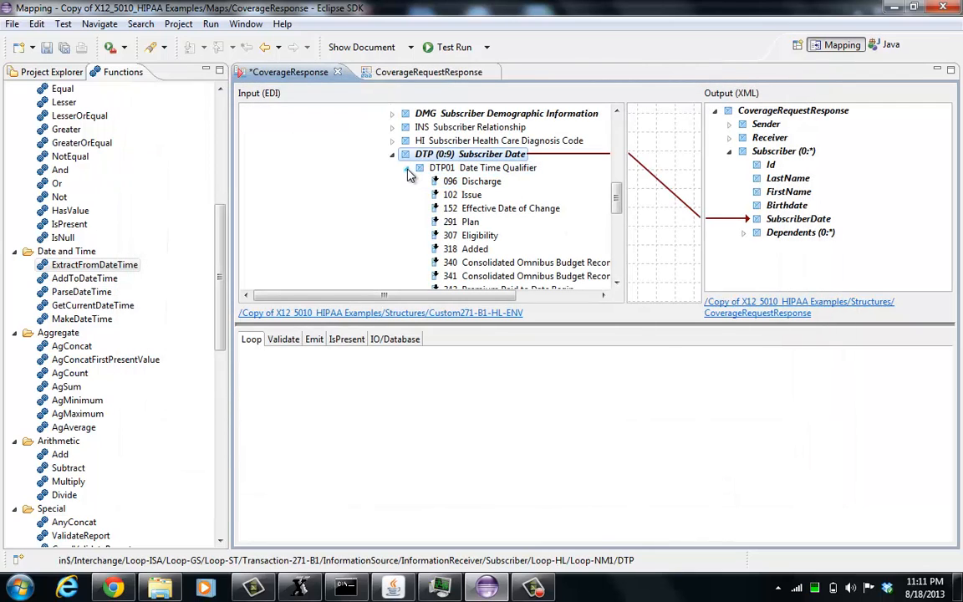
# - Filter the DTP01 Date Time Qualifier codes by "eli", then clear the filter
pyautogui.click(473, 172)
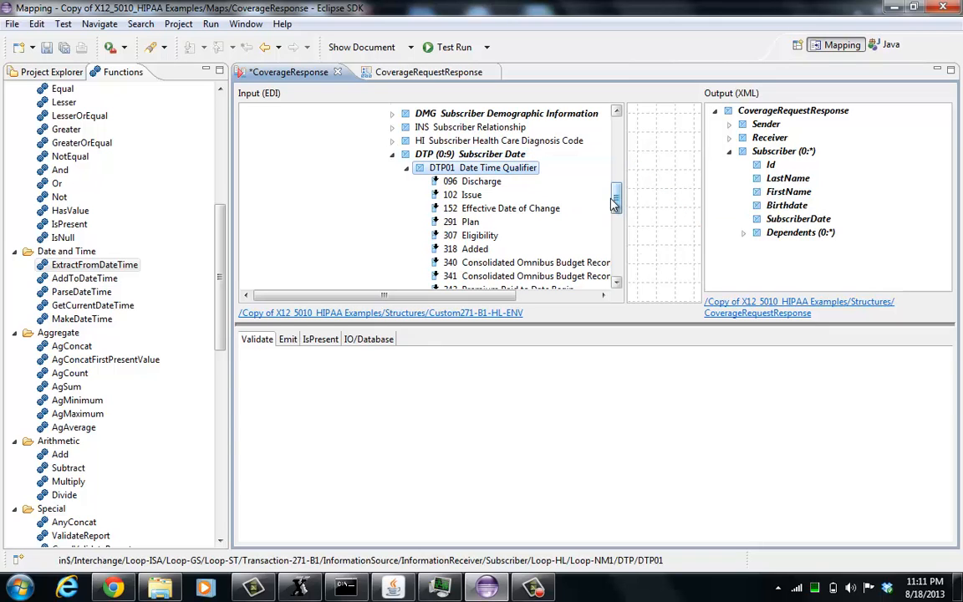
pyautogui.moveTo(615, 197); pyautogui.dragTo(614, 244)
pyautogui.scroll(2, 562, 191)
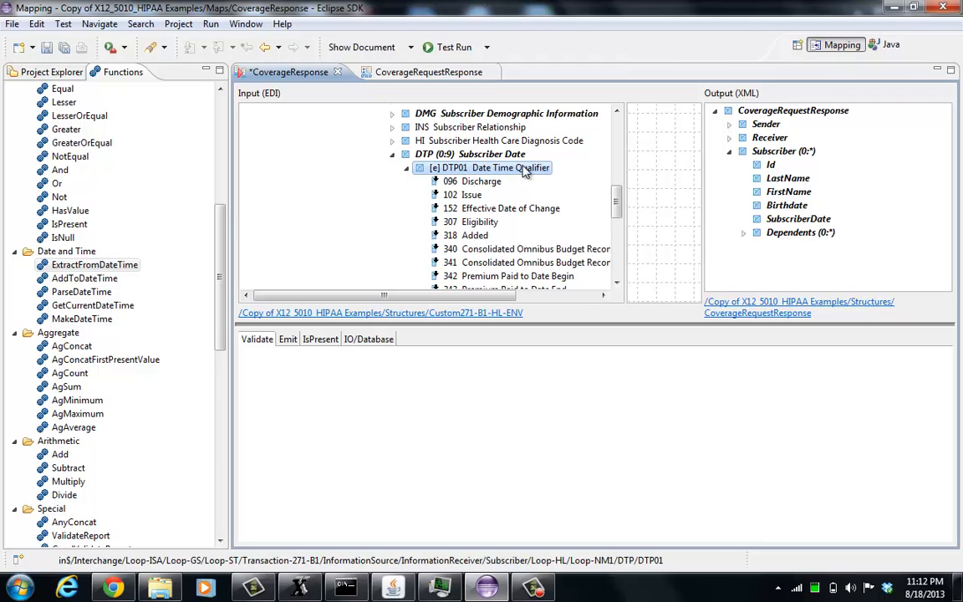
pyautogui.write('li')
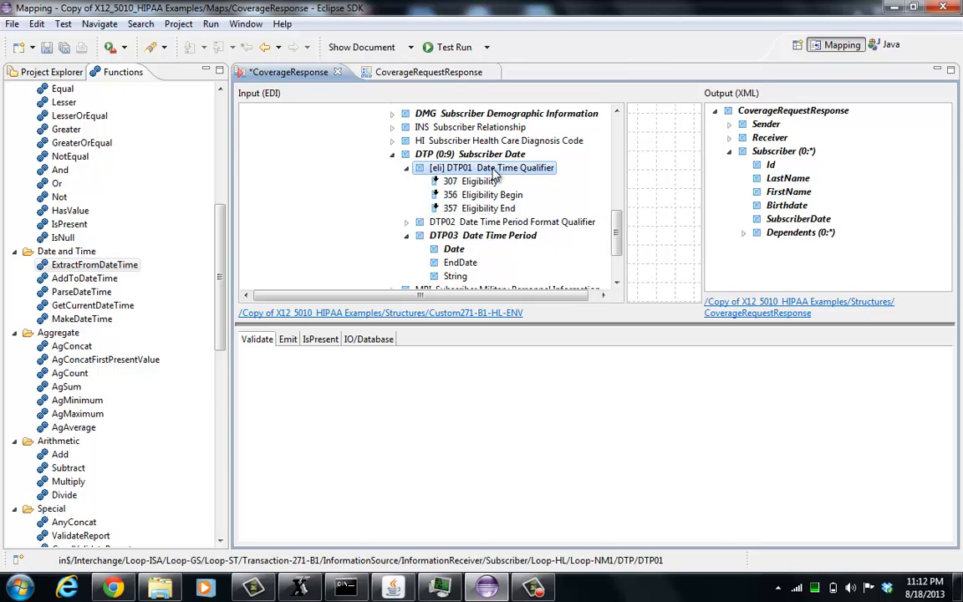
pyautogui.click(494, 170)
pyautogui.click(494, 170)
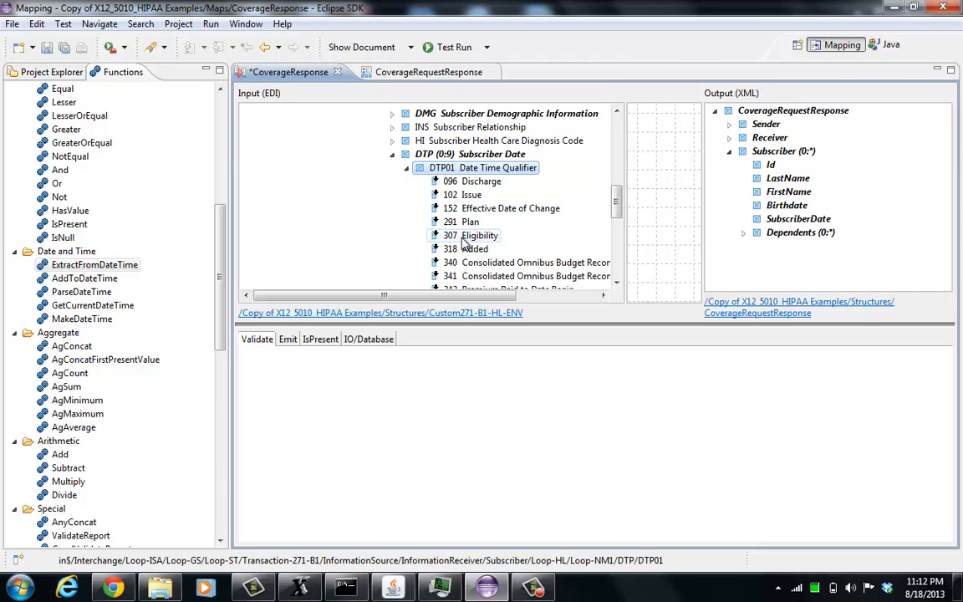
# - Add an Equal condition to the Filter of SubscriberDate's SimpleLoop, comparing DTP01 Date Time Qualifier with 307 Eligibility, and test run the map
pyautogui.moveTo(465, 242); pyautogui.dragTo(779, 221)
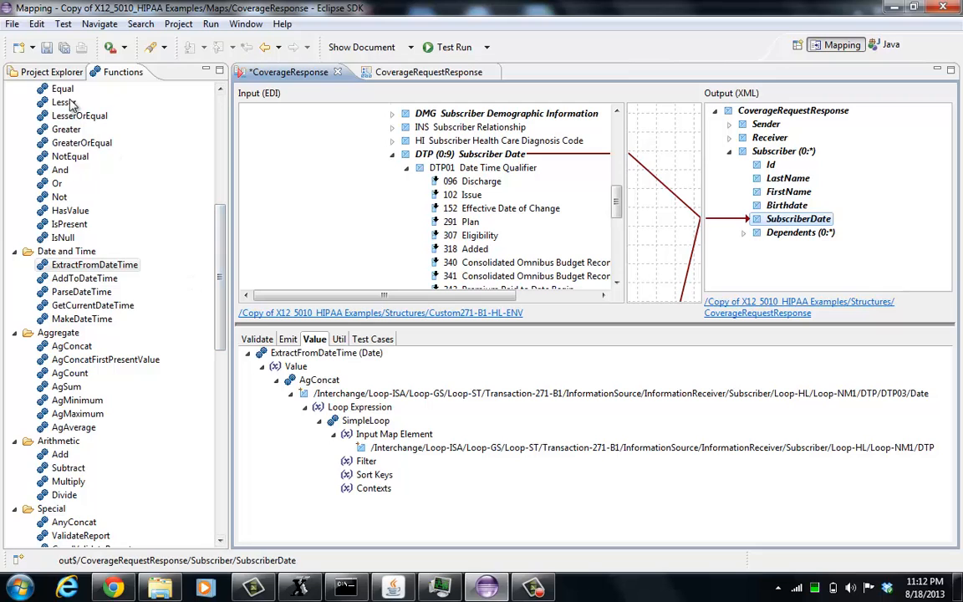
pyautogui.moveTo(67, 92); pyautogui.dragTo(372, 465)
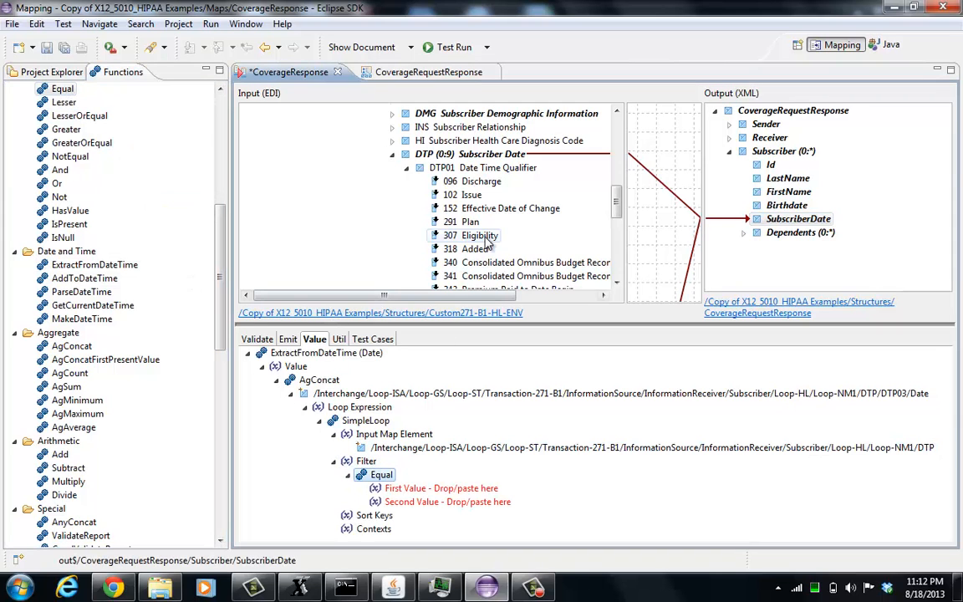
pyautogui.moveTo(513, 170); pyautogui.dragTo(451, 489)
pyautogui.moveTo(468, 235); pyautogui.dragTo(472, 523)
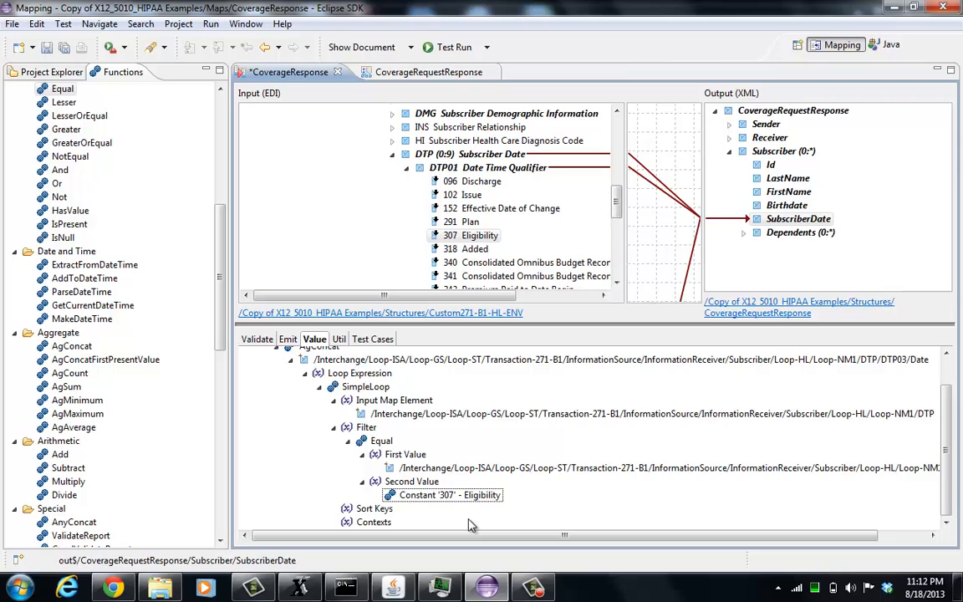
pyautogui.click(452, 48)
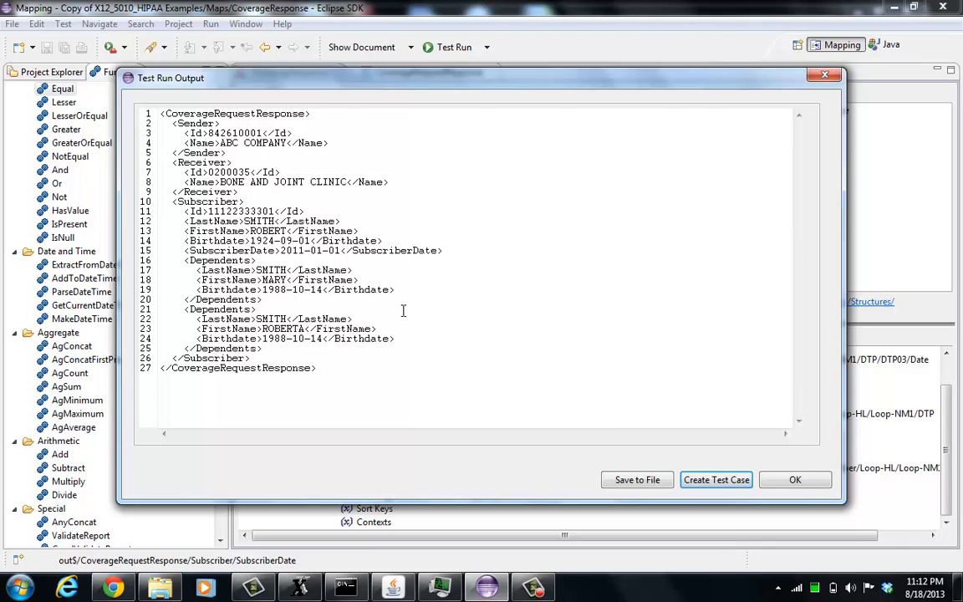
pyautogui.click(788, 485)
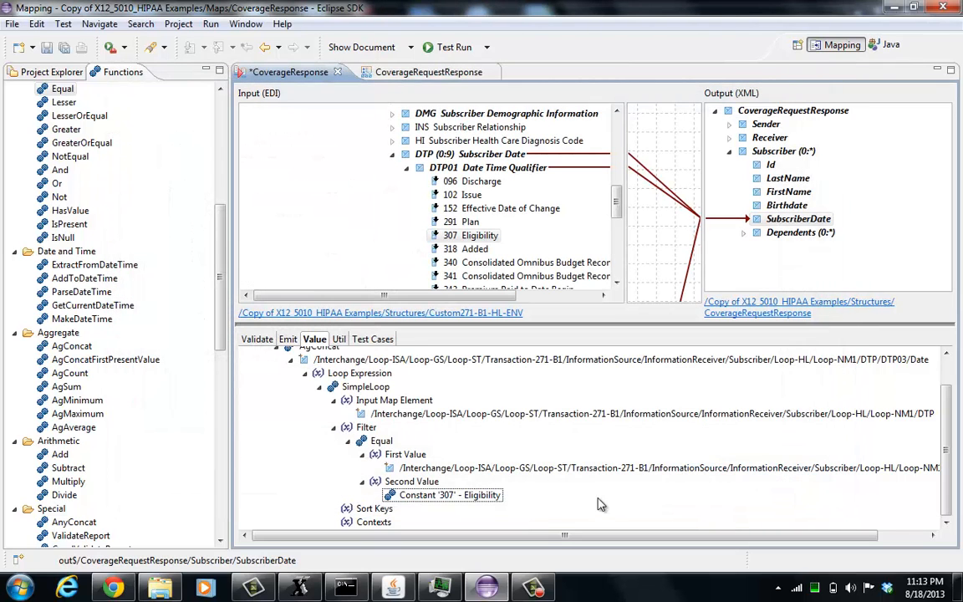
# - Change the filter's Eligibility constant to 3078 and test run the map with this non-matching qualifier
pyautogui.doubleClick(485, 497)
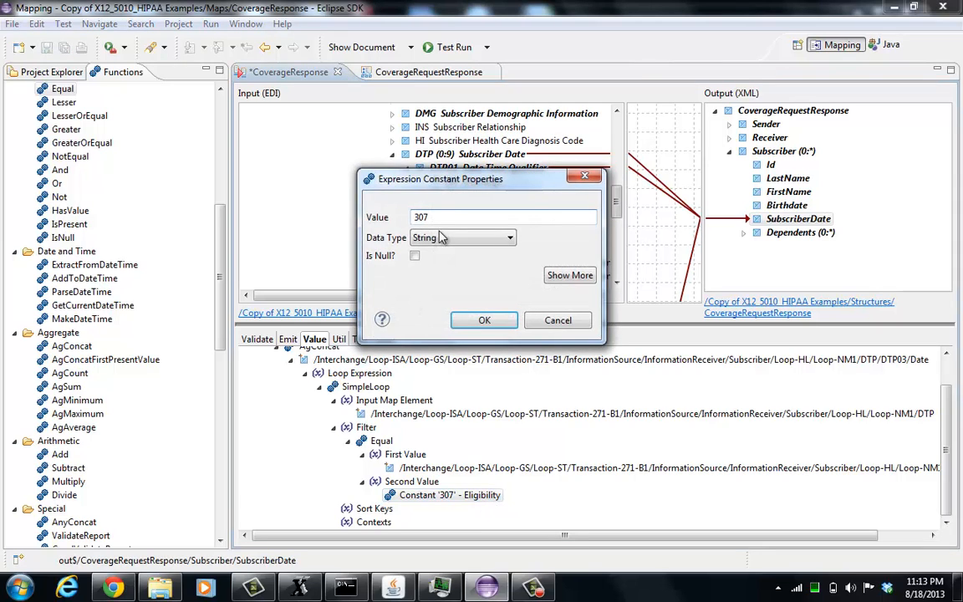
pyautogui.click(445, 217)
pyautogui.write('8')
pyautogui.click(484, 320)
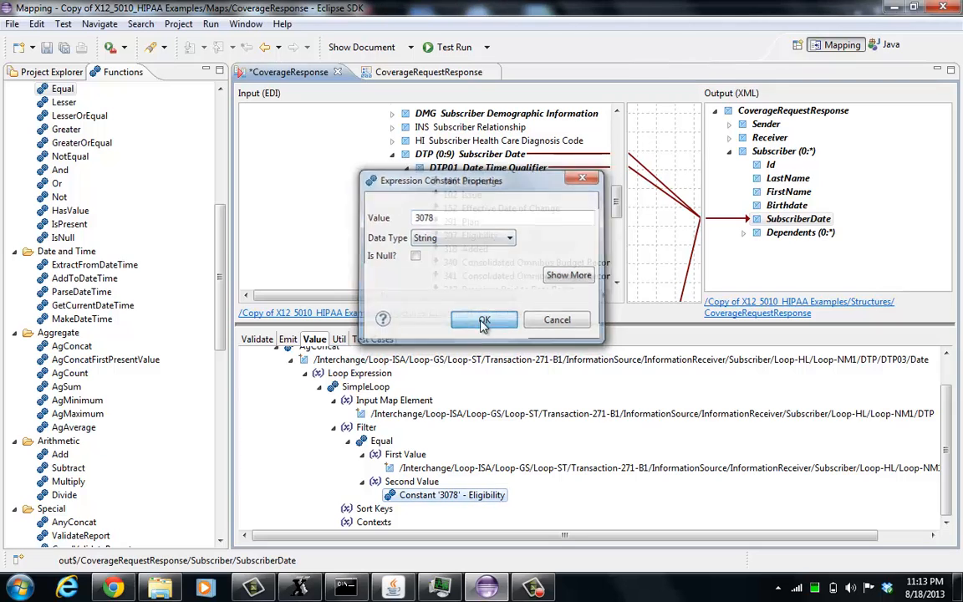
pyautogui.click(454, 47)
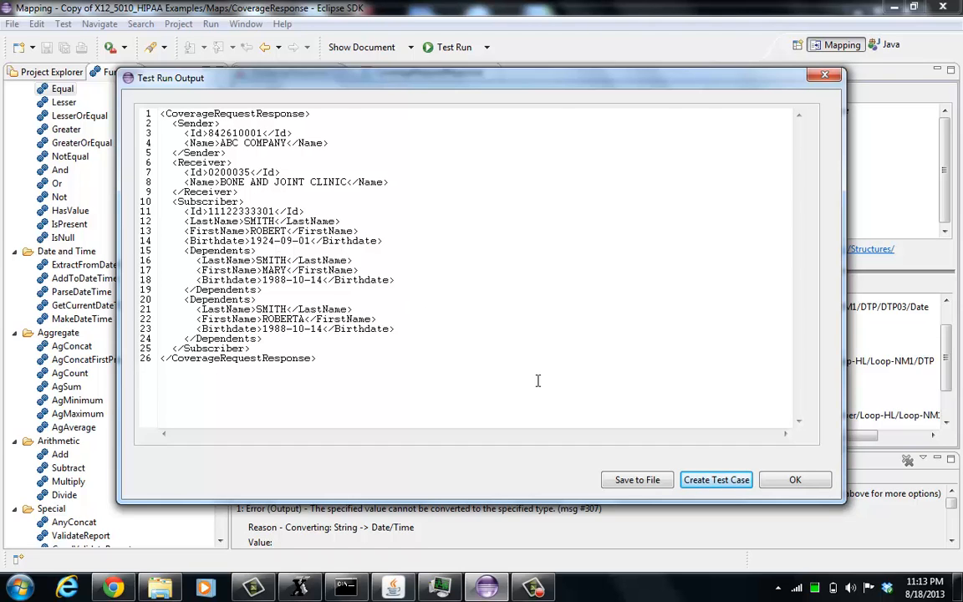
pyautogui.click(794, 481)
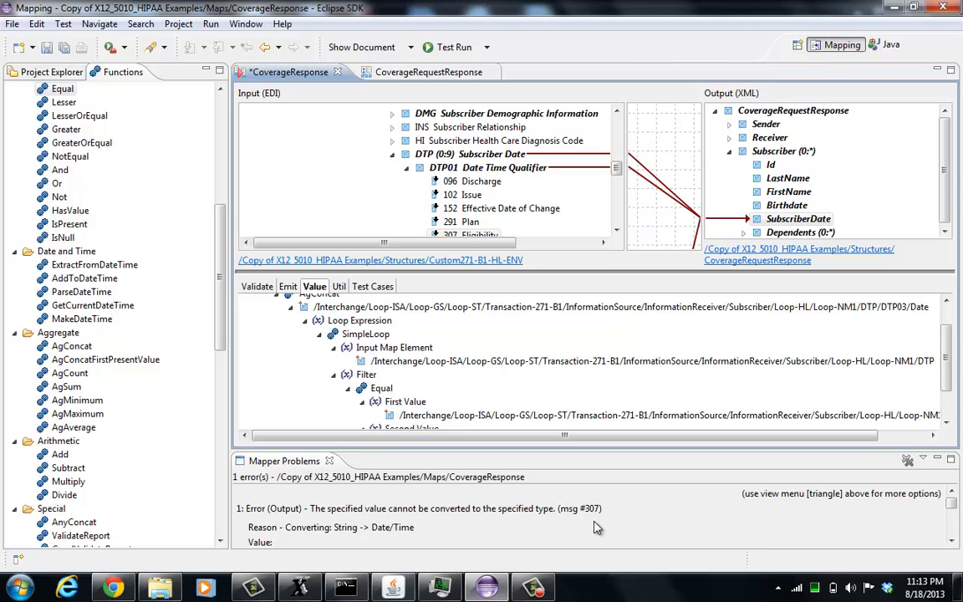
# - Set the Eligibility constant in the loop filter's Second Value back to 307
pyautogui.scroll(-1, 946, 393)
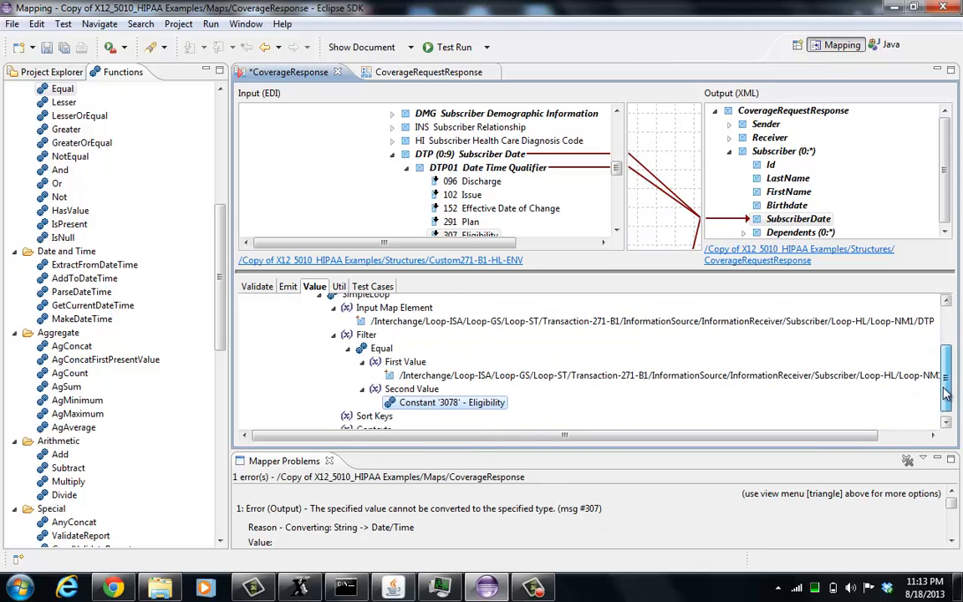
pyautogui.moveTo(944, 388); pyautogui.dragTo(944, 393)
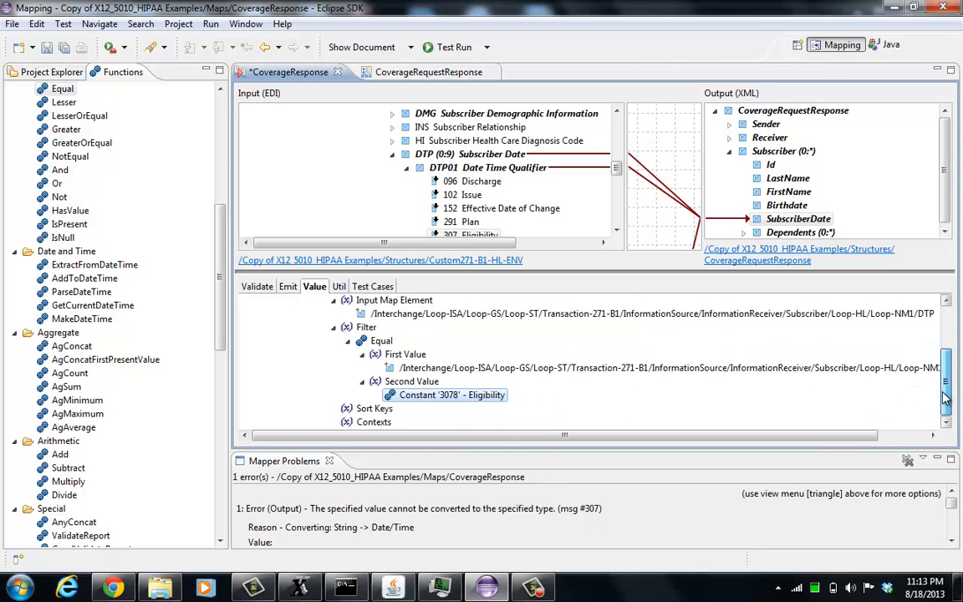
pyautogui.doubleClick(491, 401)
pyautogui.press('BackSpace')
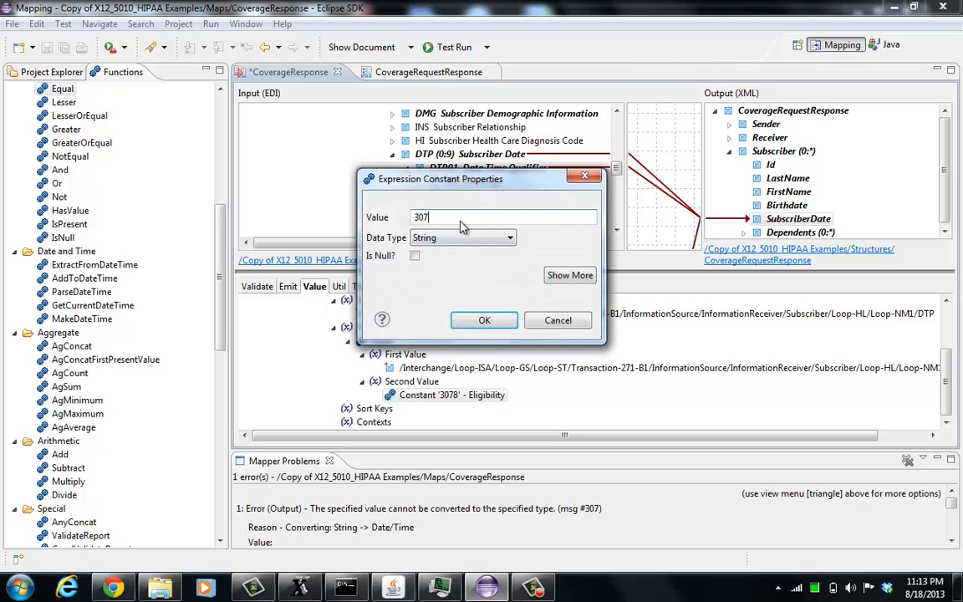
pyautogui.click(488, 321)
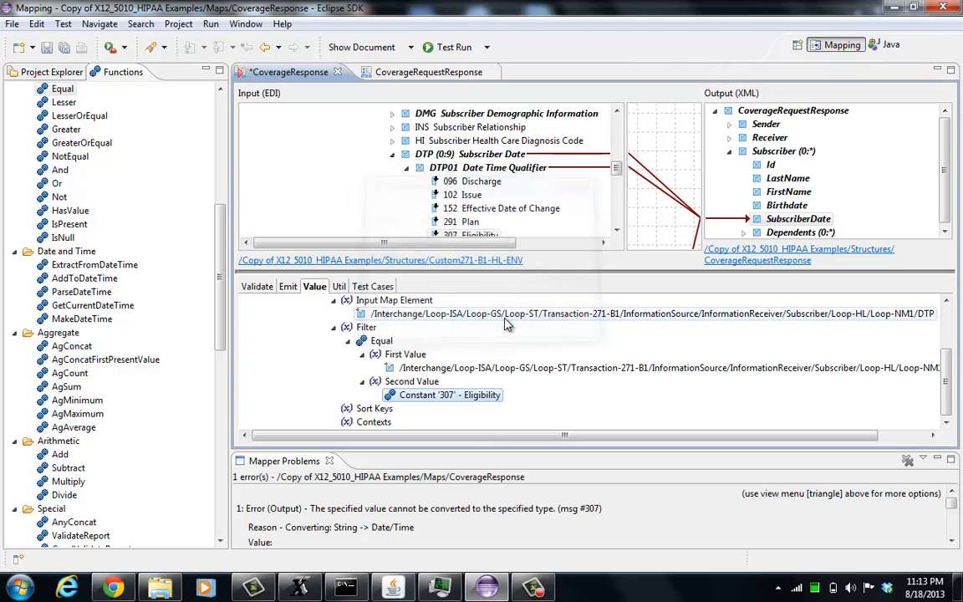
# - Close the Mapper Problems view and save the CoverageResponse map
pyautogui.click(330, 461)
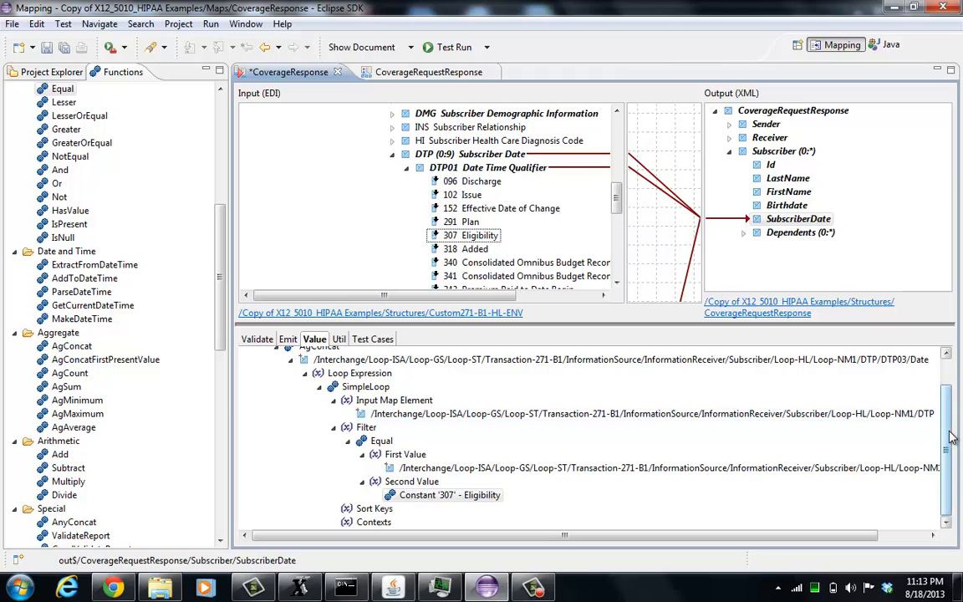
pyautogui.scroll(1, 951, 437)
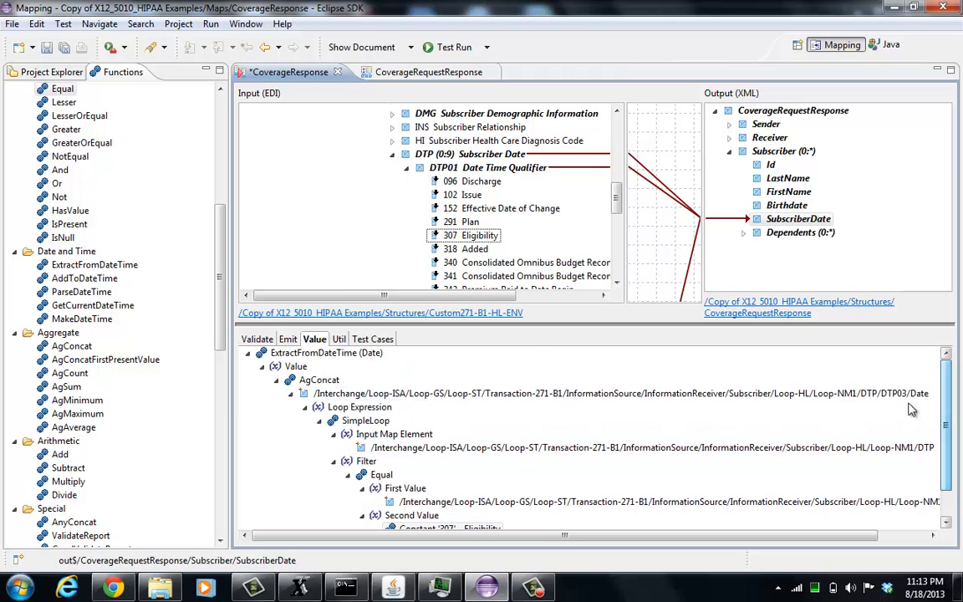
pyautogui.click(63, 48)
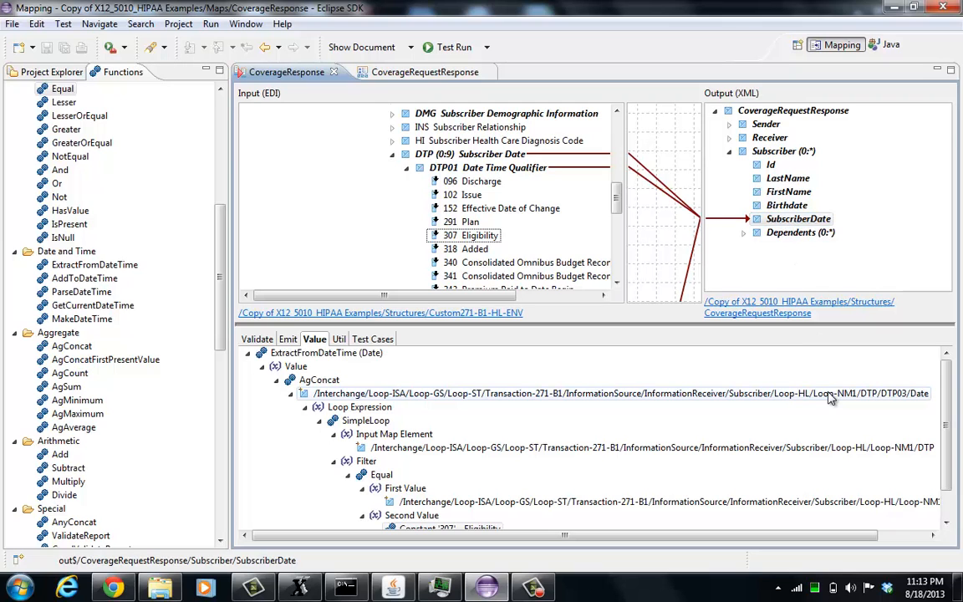
# - Collapse and re-expand the input DTP Subscriber Date segment, then show the output SubscriberDate's value expression and its mapping links
pyautogui.click(402, 159)
pyautogui.click(392, 154)
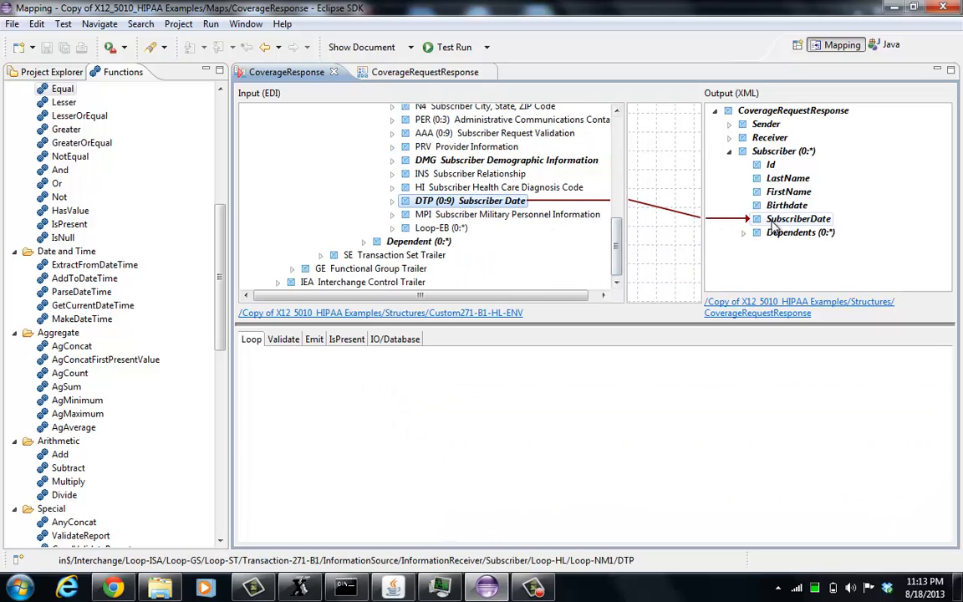
pyautogui.click(393, 202)
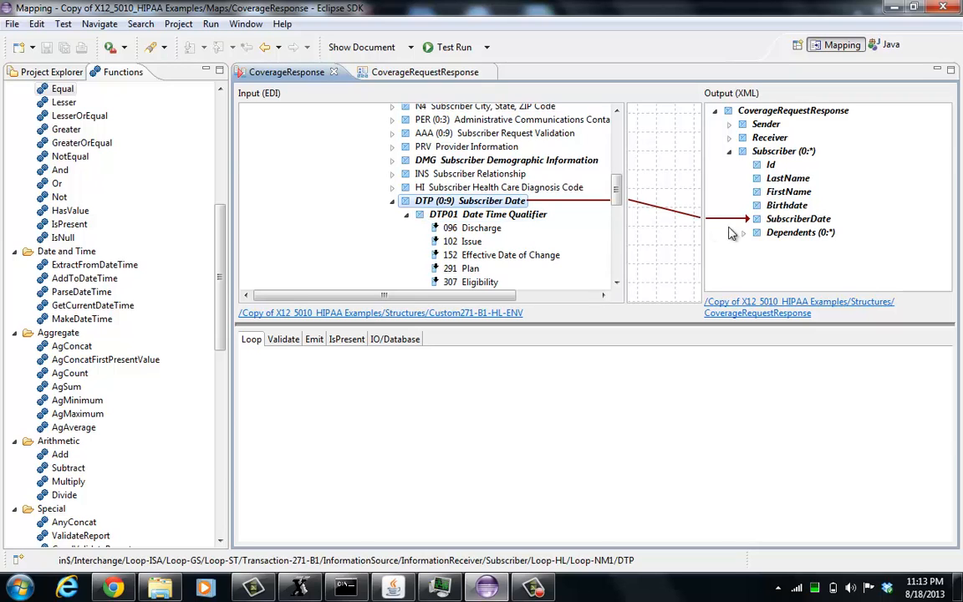
pyautogui.click(773, 219)
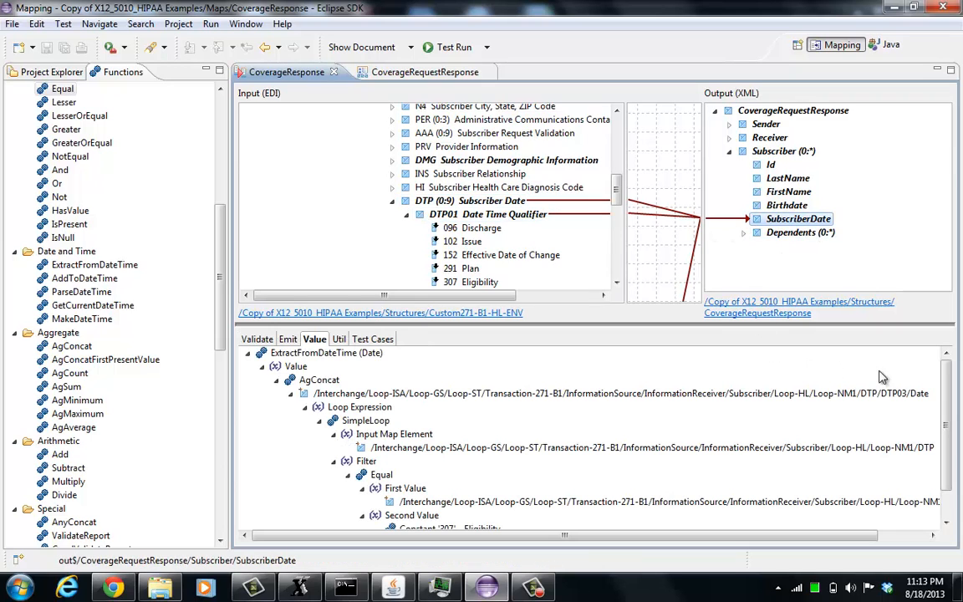
# - Review the SubscriberDate value expression from ExtractFromDateTime down to the 307 filter, test run the map, and close the output
pyautogui.click(326, 352)
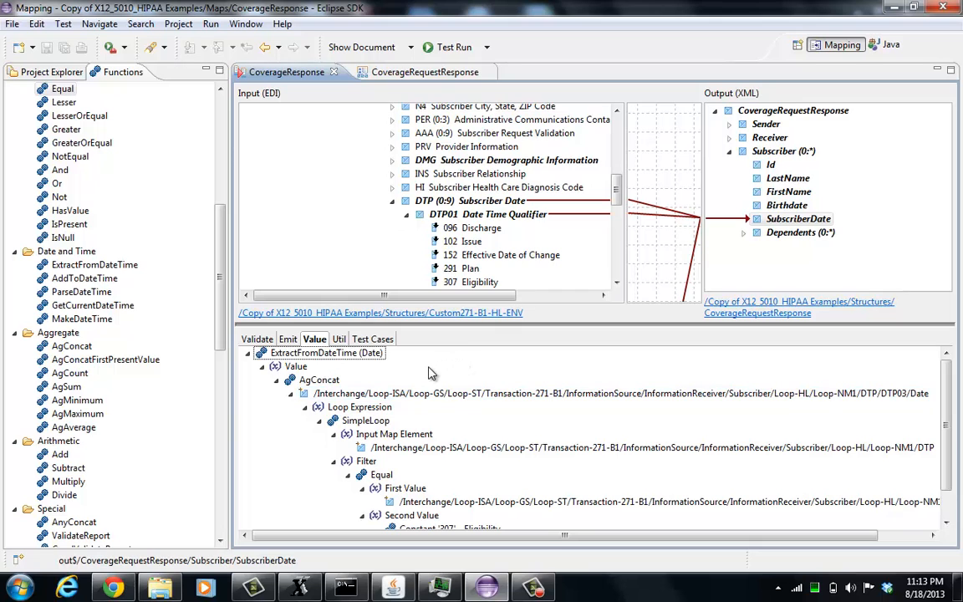
pyautogui.scroll(-1, 435, 452)
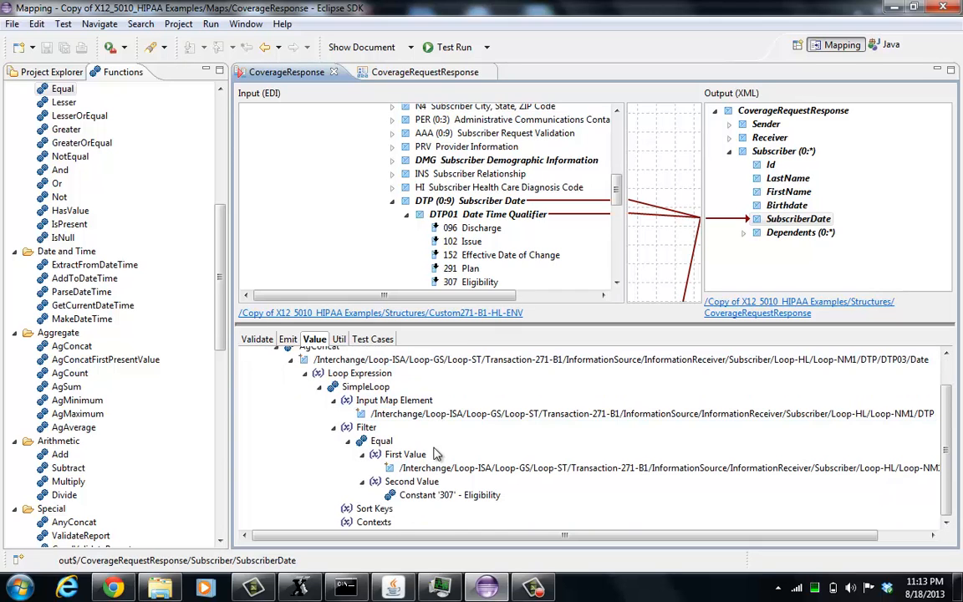
pyautogui.click(455, 46)
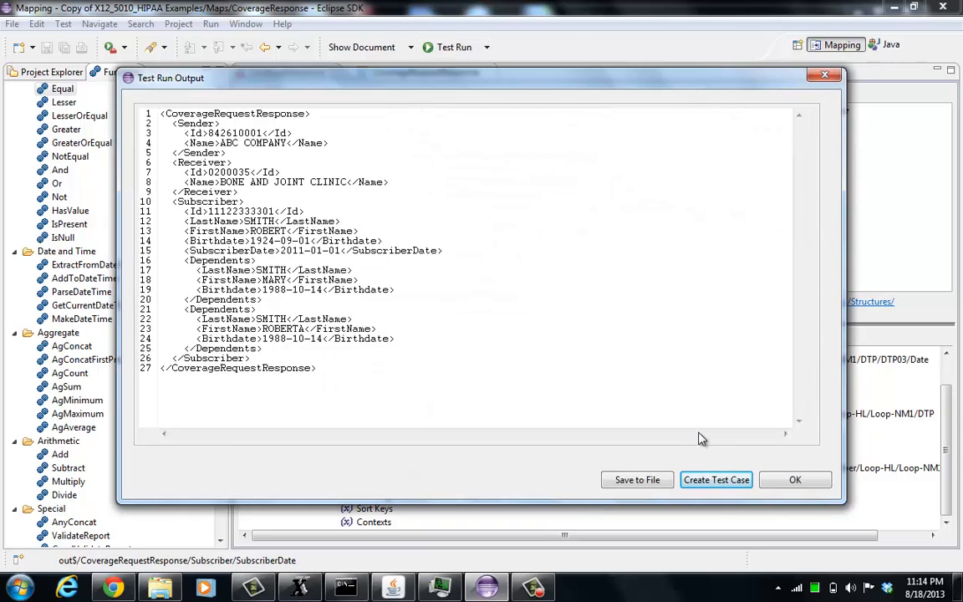
pyautogui.click(795, 481)
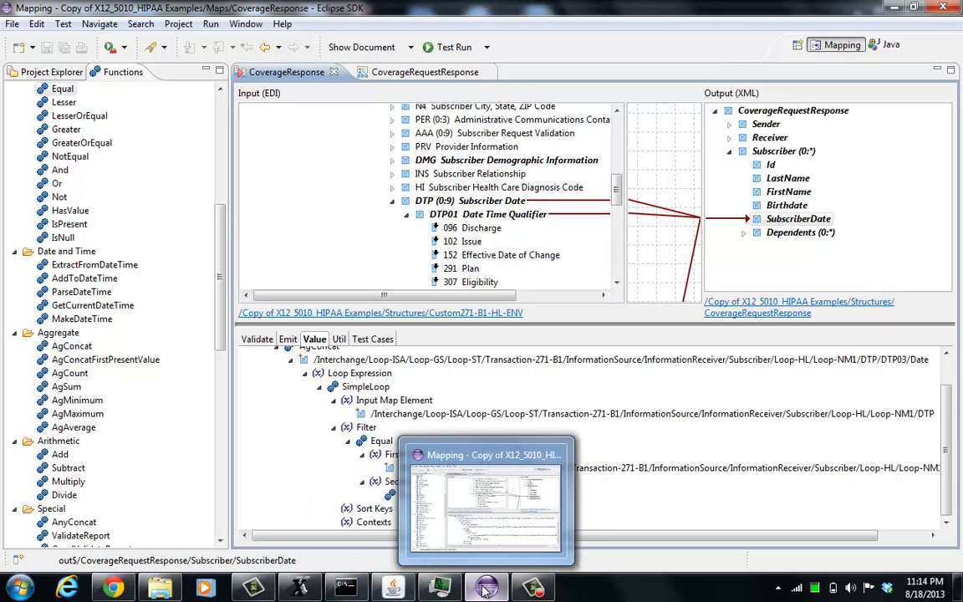
# - Open the help contents and display the Looping Expressions topic of the Talend Data Mapper guide
pyautogui.click(282, 24)
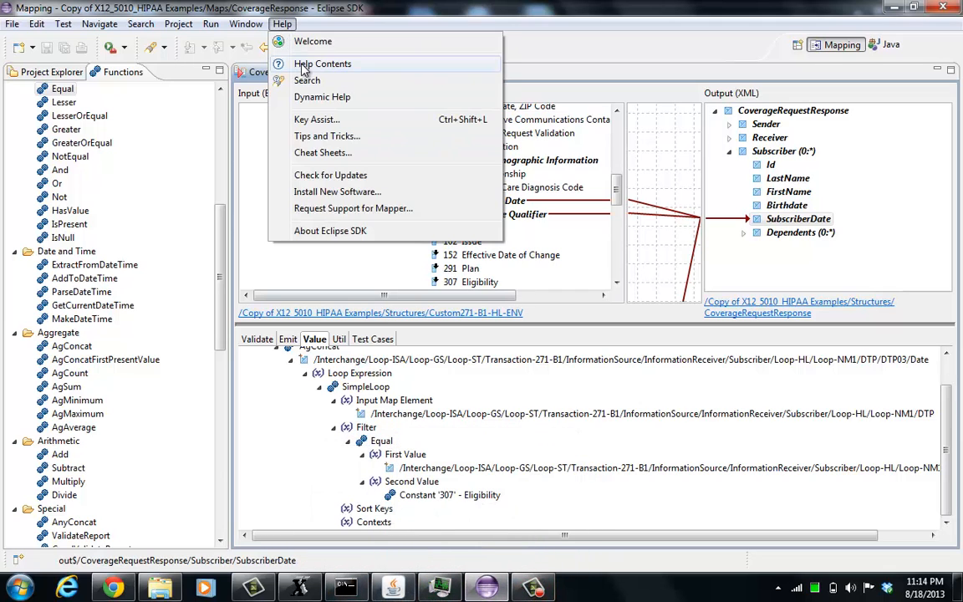
pyautogui.click(299, 64)
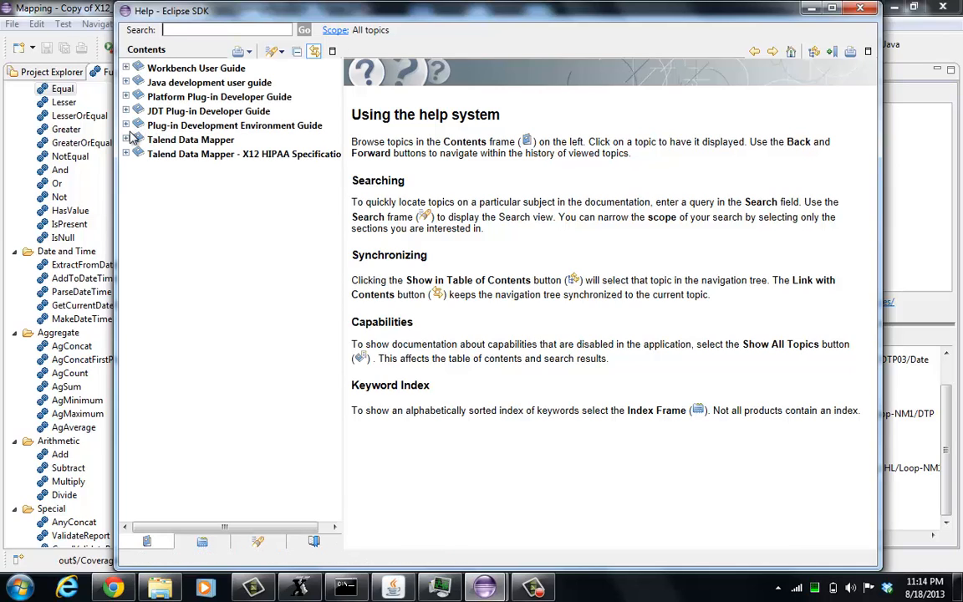
pyautogui.click(126, 140)
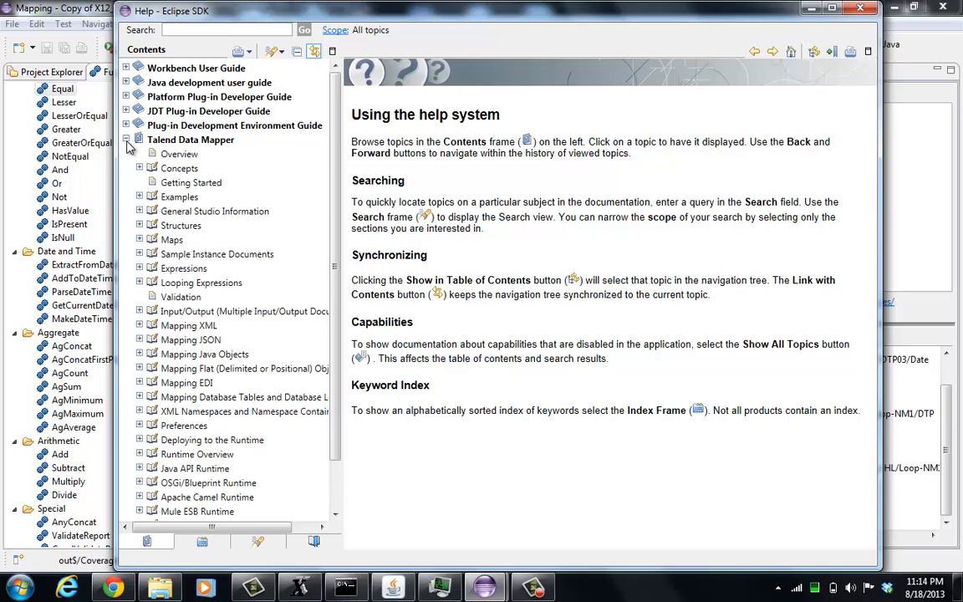
pyautogui.click(193, 285)
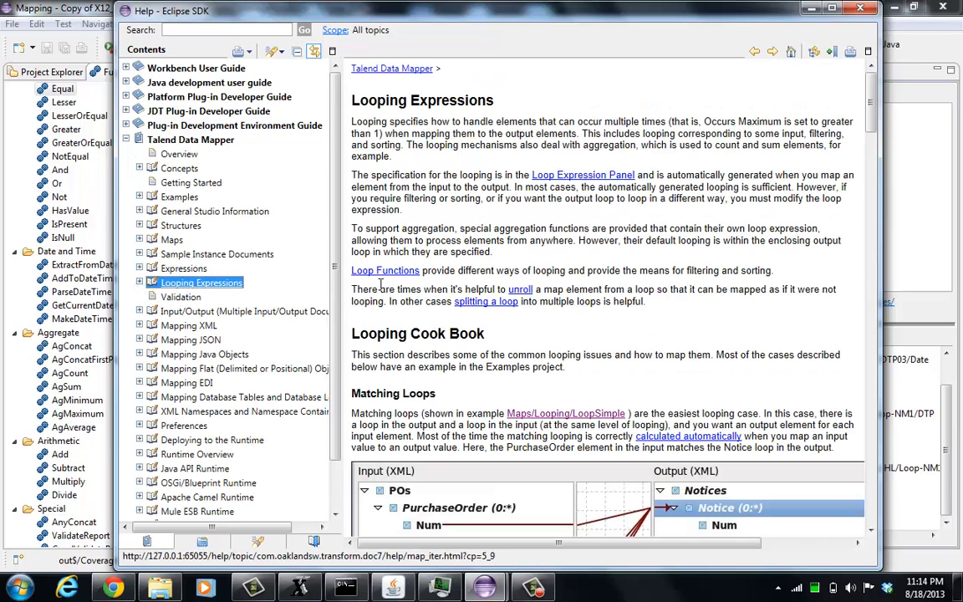
# - Read through the Looping Cook Book examples, including nested loops, Merging Two Loops into One, Recursive Loops and LoopRecursiveToFlat
pyautogui.scroll(-20, 842, 259)
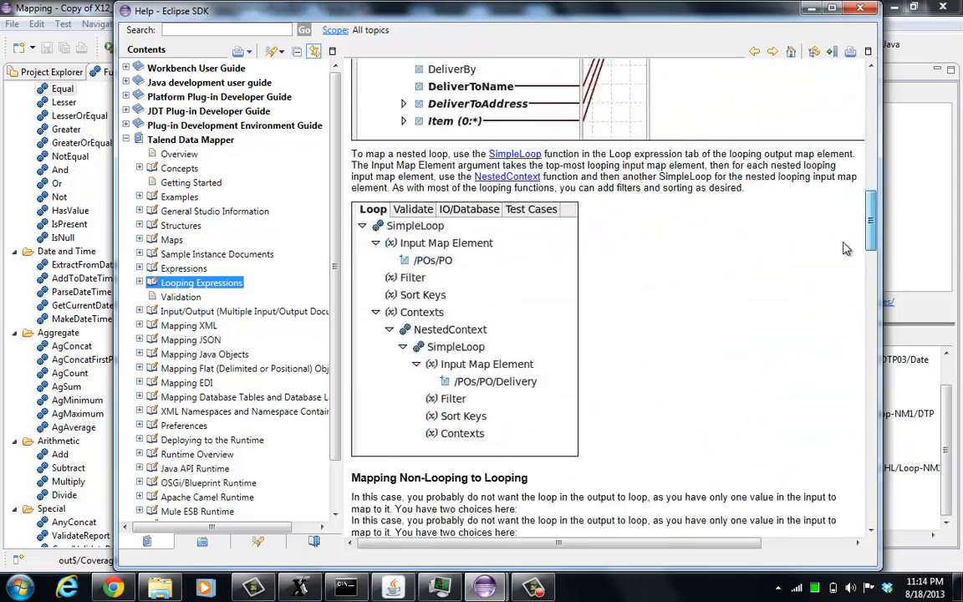
pyautogui.scroll(-15, 840, 260)
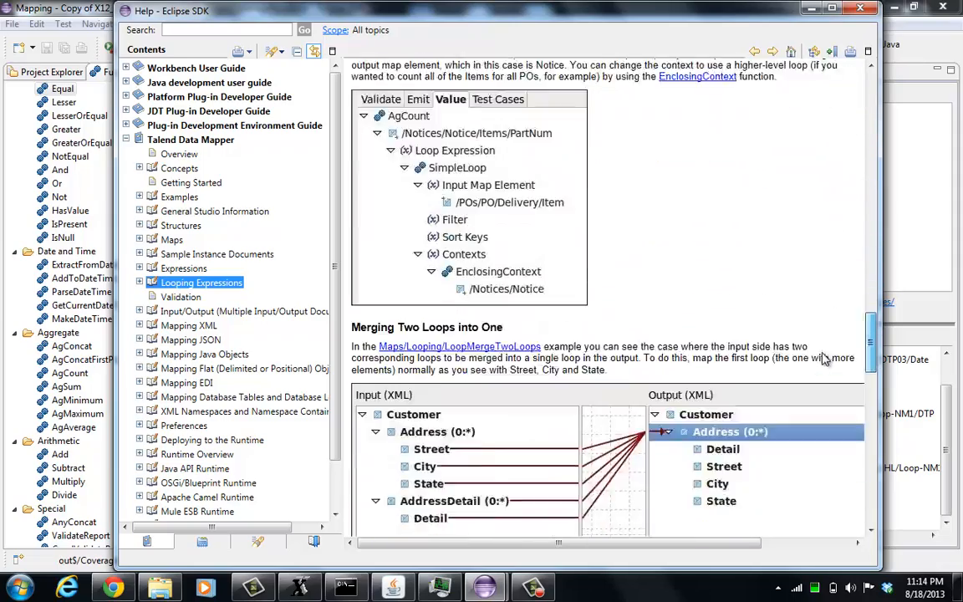
pyautogui.scroll(2, 822, 385)
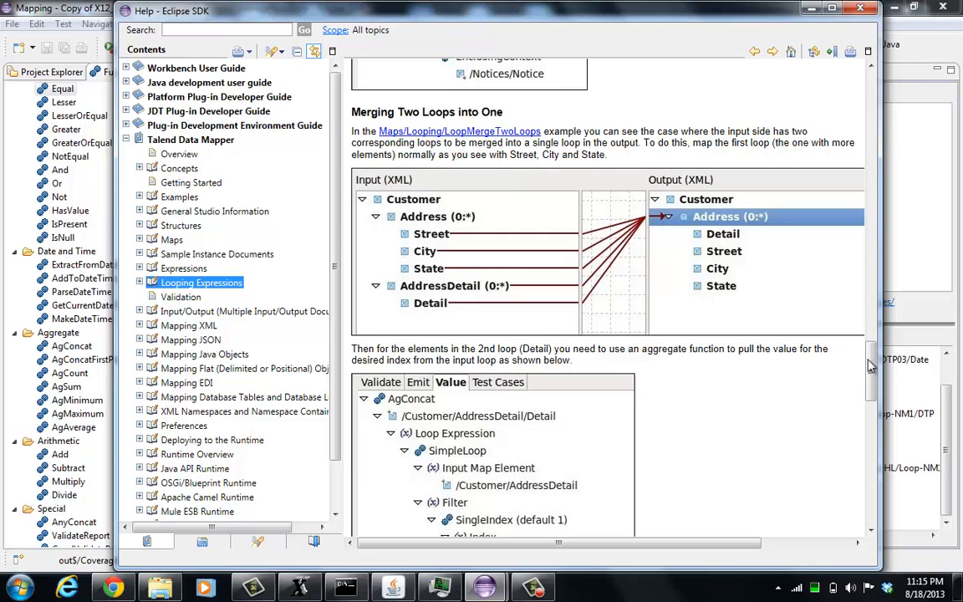
pyautogui.moveTo(872, 369); pyautogui.dragTo(872, 368)
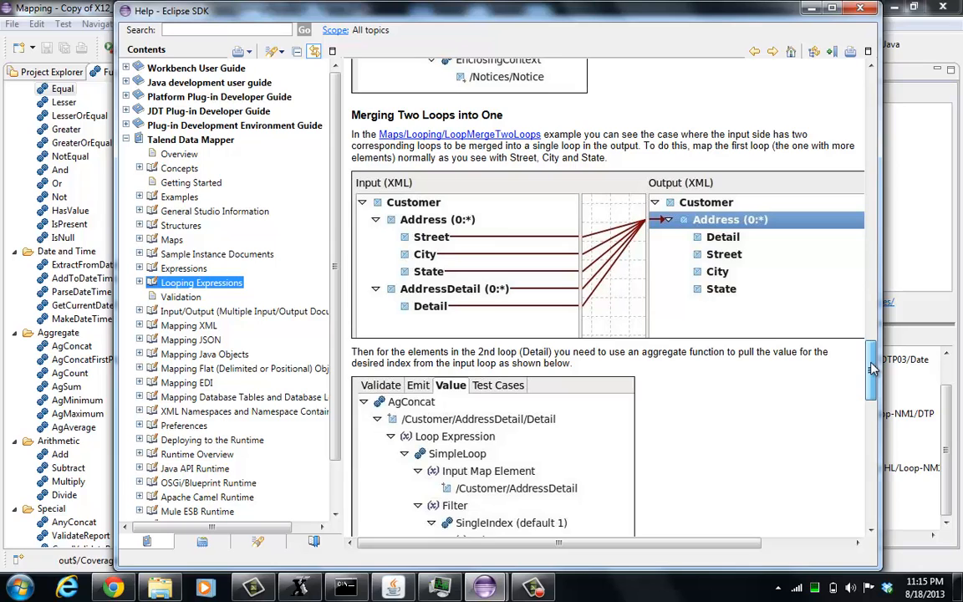
pyautogui.moveTo(872, 368); pyautogui.dragTo(842, 444)
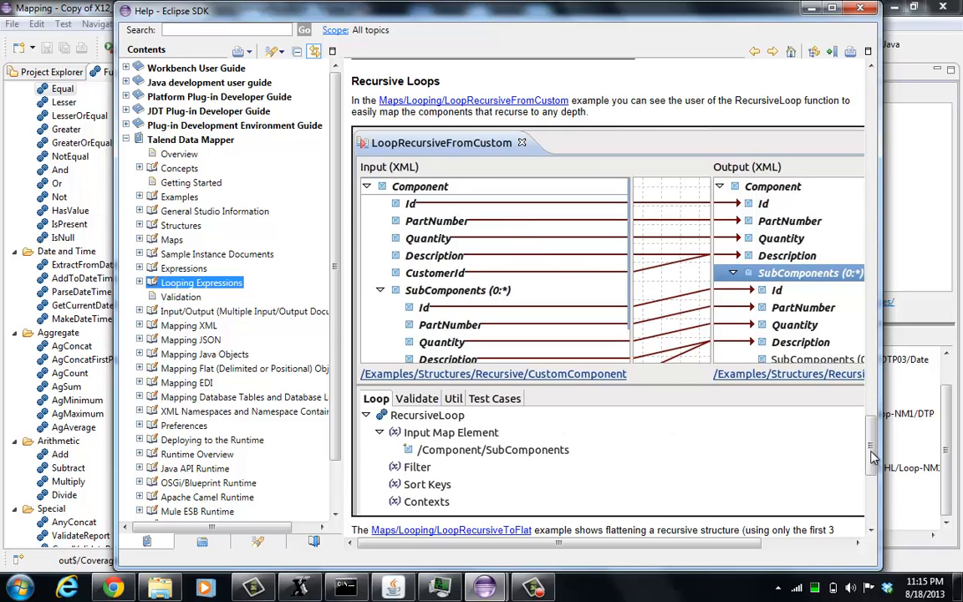
pyautogui.moveTo(870, 451); pyautogui.dragTo(866, 504)
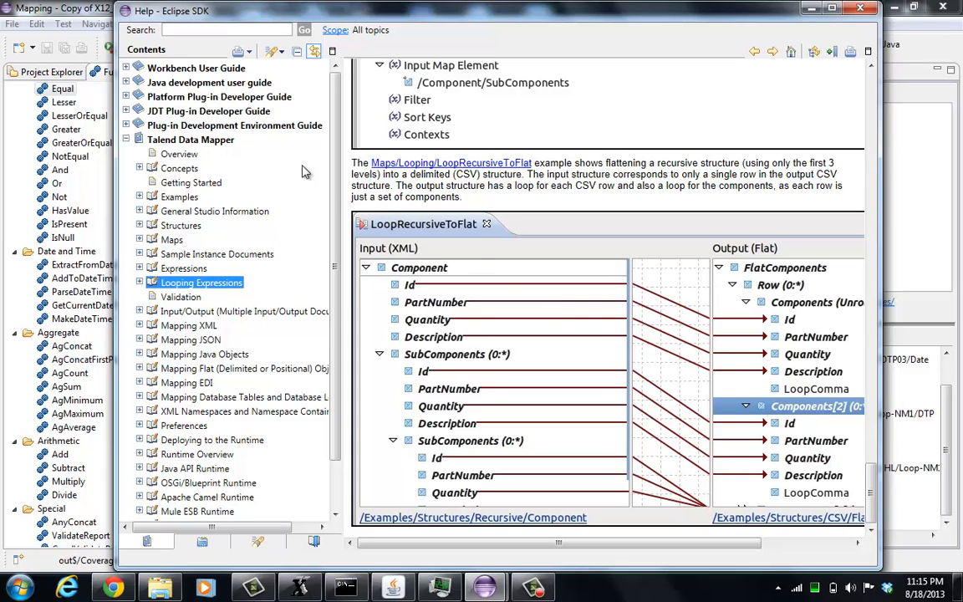
# - Return to the CoverageResponse map and show the functions in the Loop category, such as SimpleLoop, FixedLoop and RecursiveLoop
pyautogui.click(89, 10)
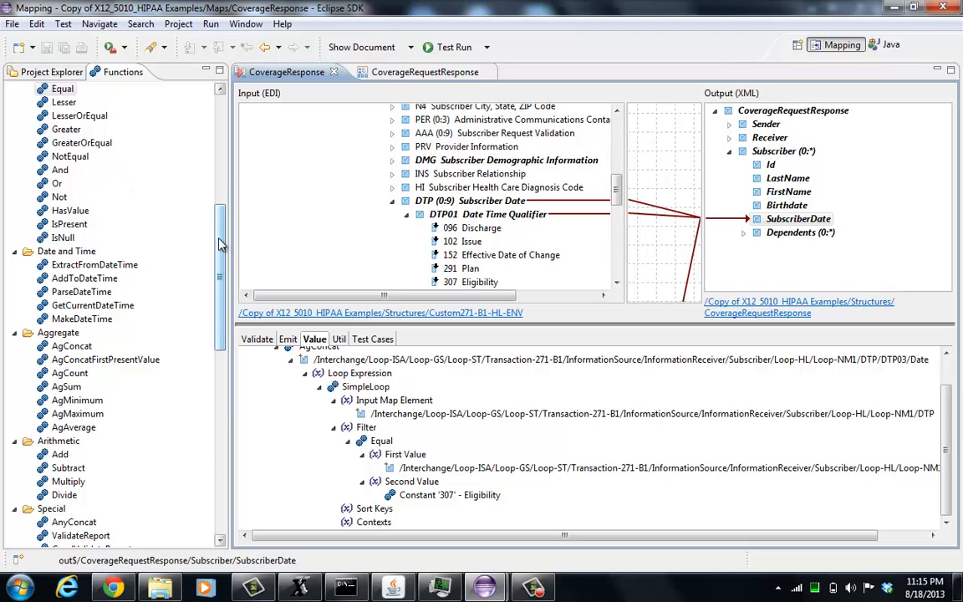
pyautogui.moveTo(219, 243); pyautogui.dragTo(227, 401)
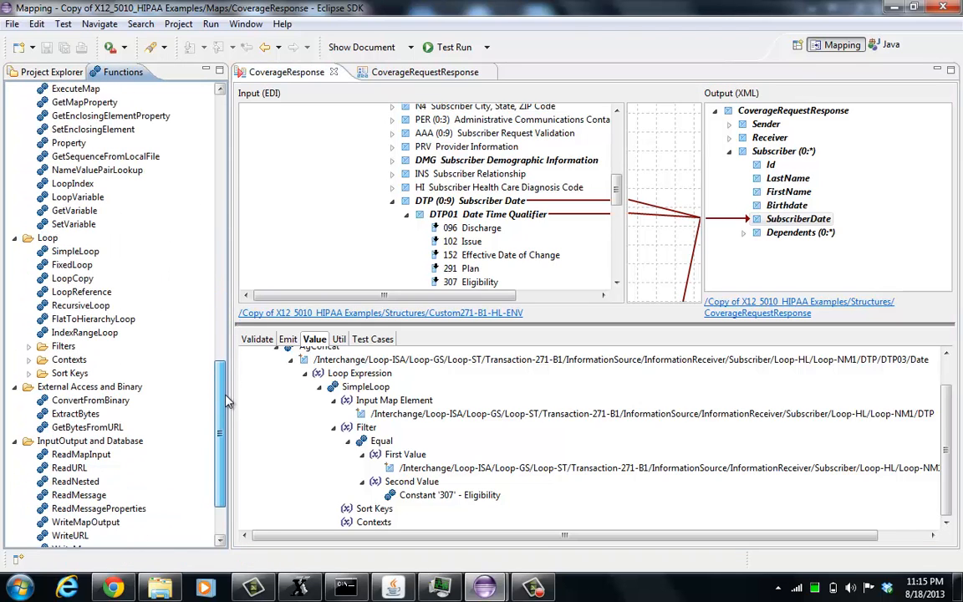